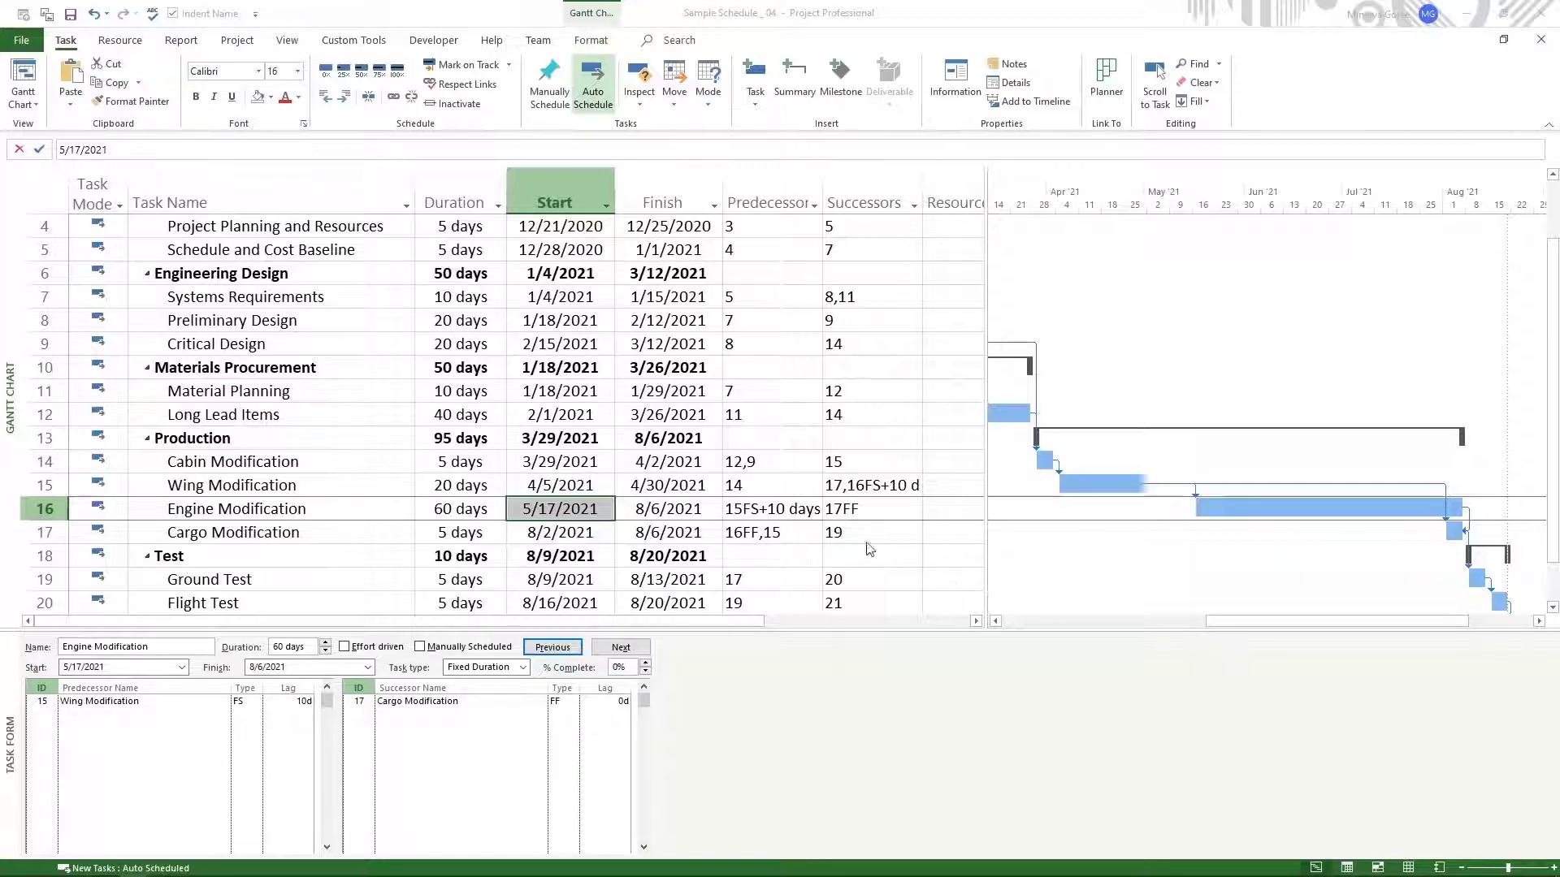
Review Wing Modification's finish and Engine Modification's 15FS+10 days predecessor in the task form
{"action": "left_click", "coordinate": [56, 487]}
{"action": "left_click", "coordinate": [85, 507]}
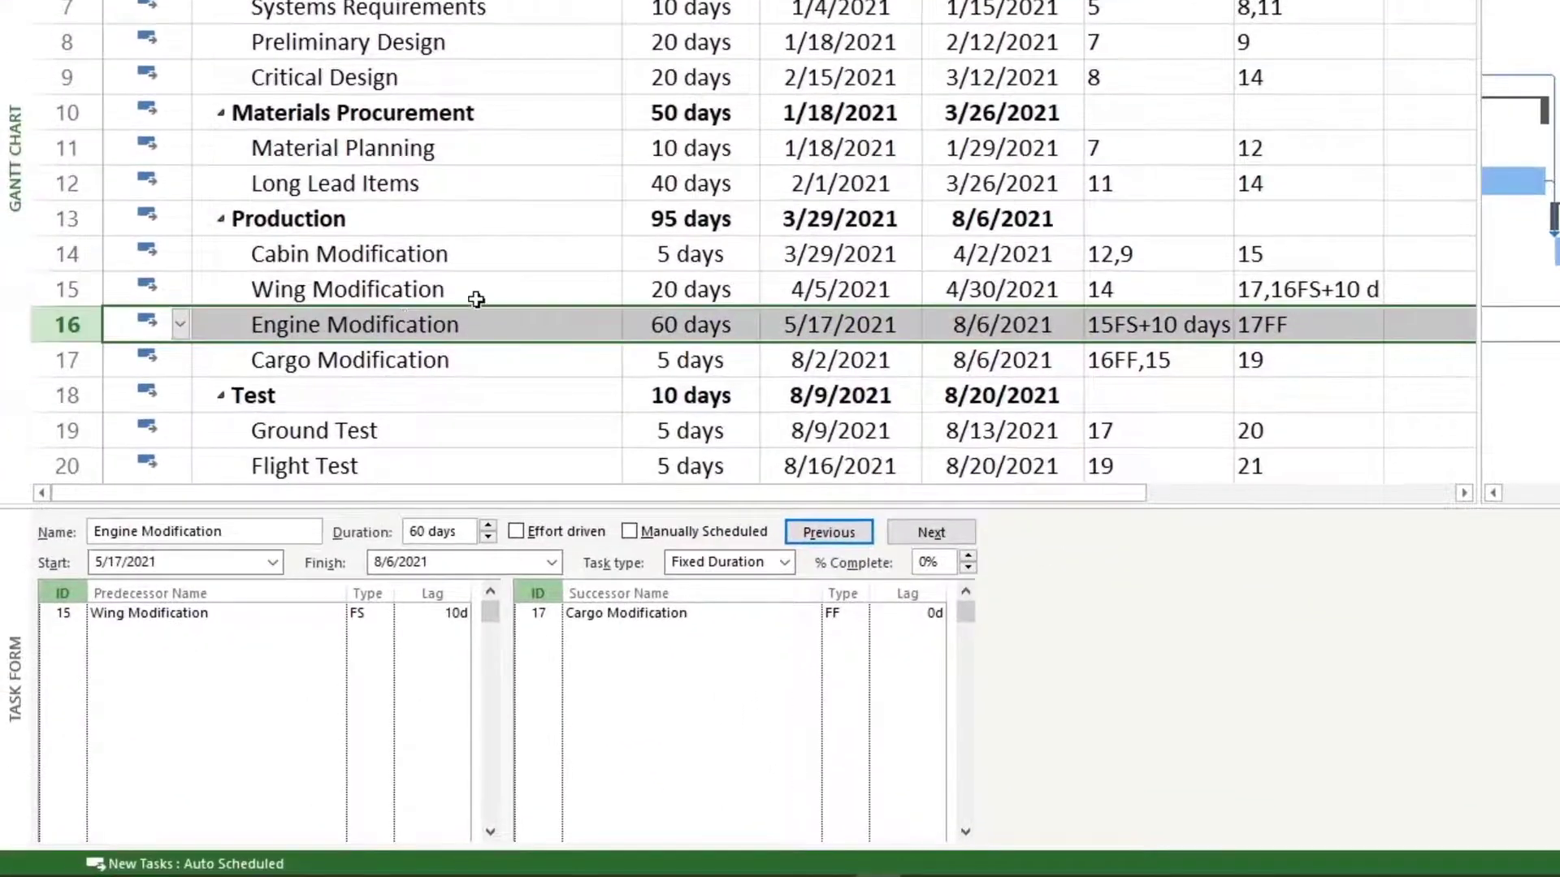
{"action": "left_click", "coordinate": [445, 614]}
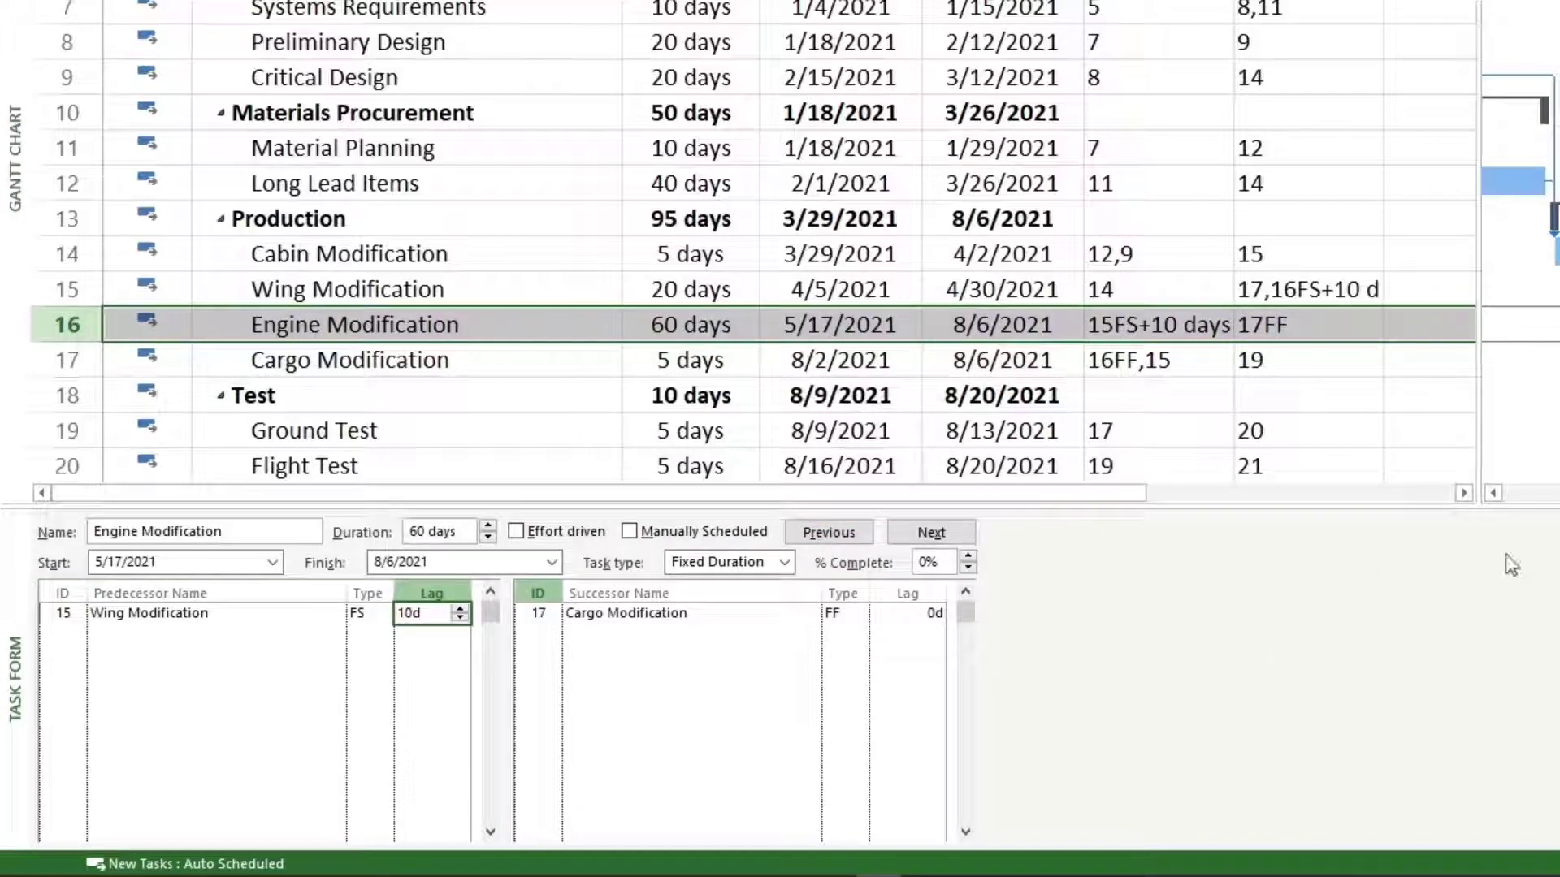
{"action": "left_click", "coordinate": [971, 294]}
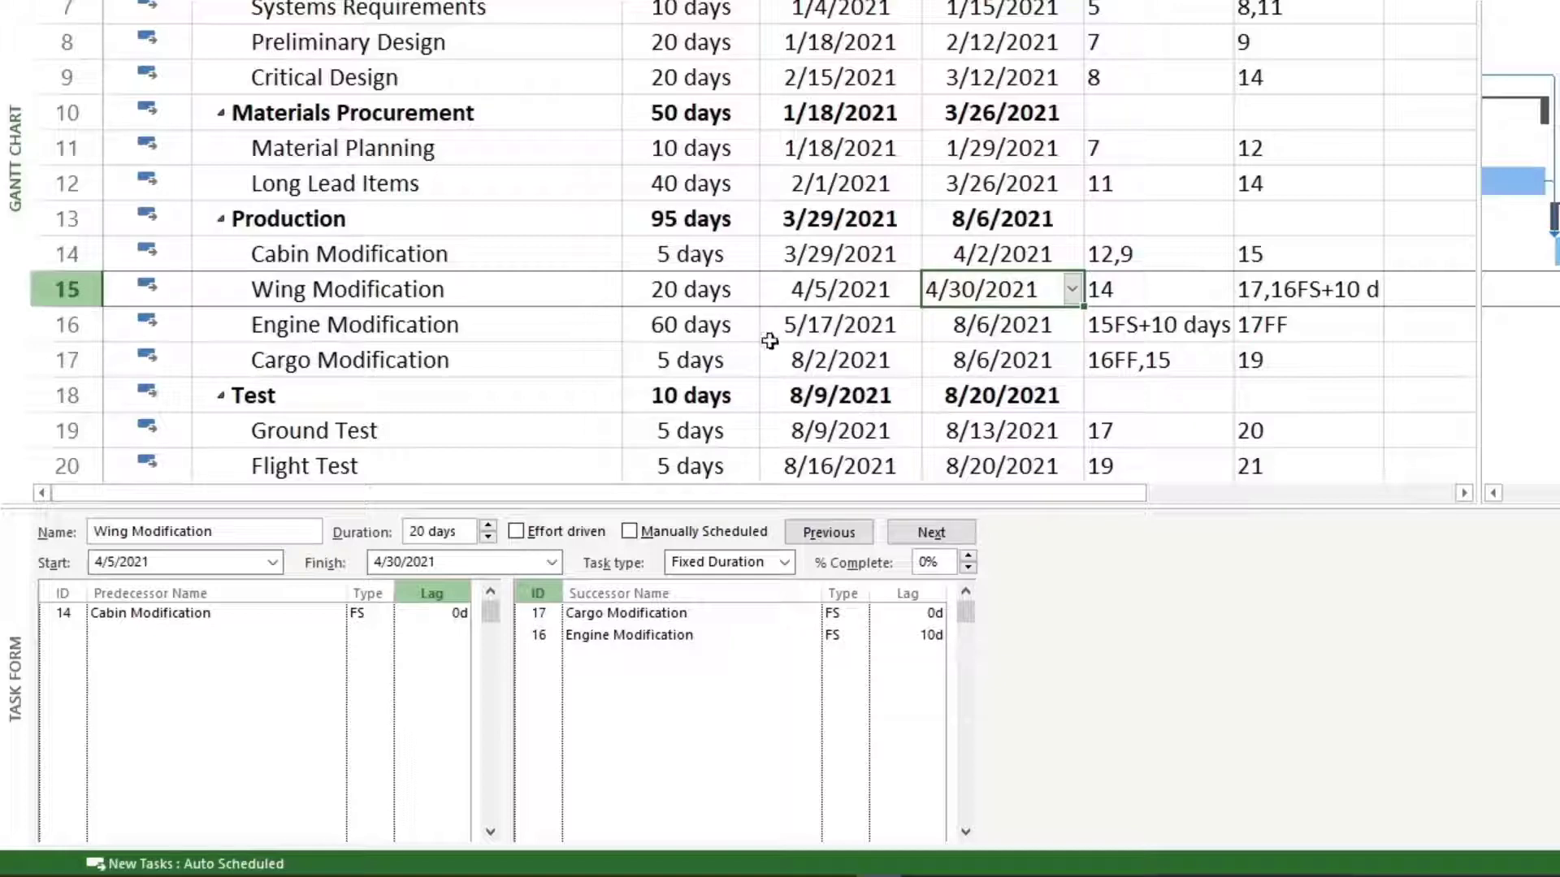
{"action": "left_click", "coordinate": [845, 329]}
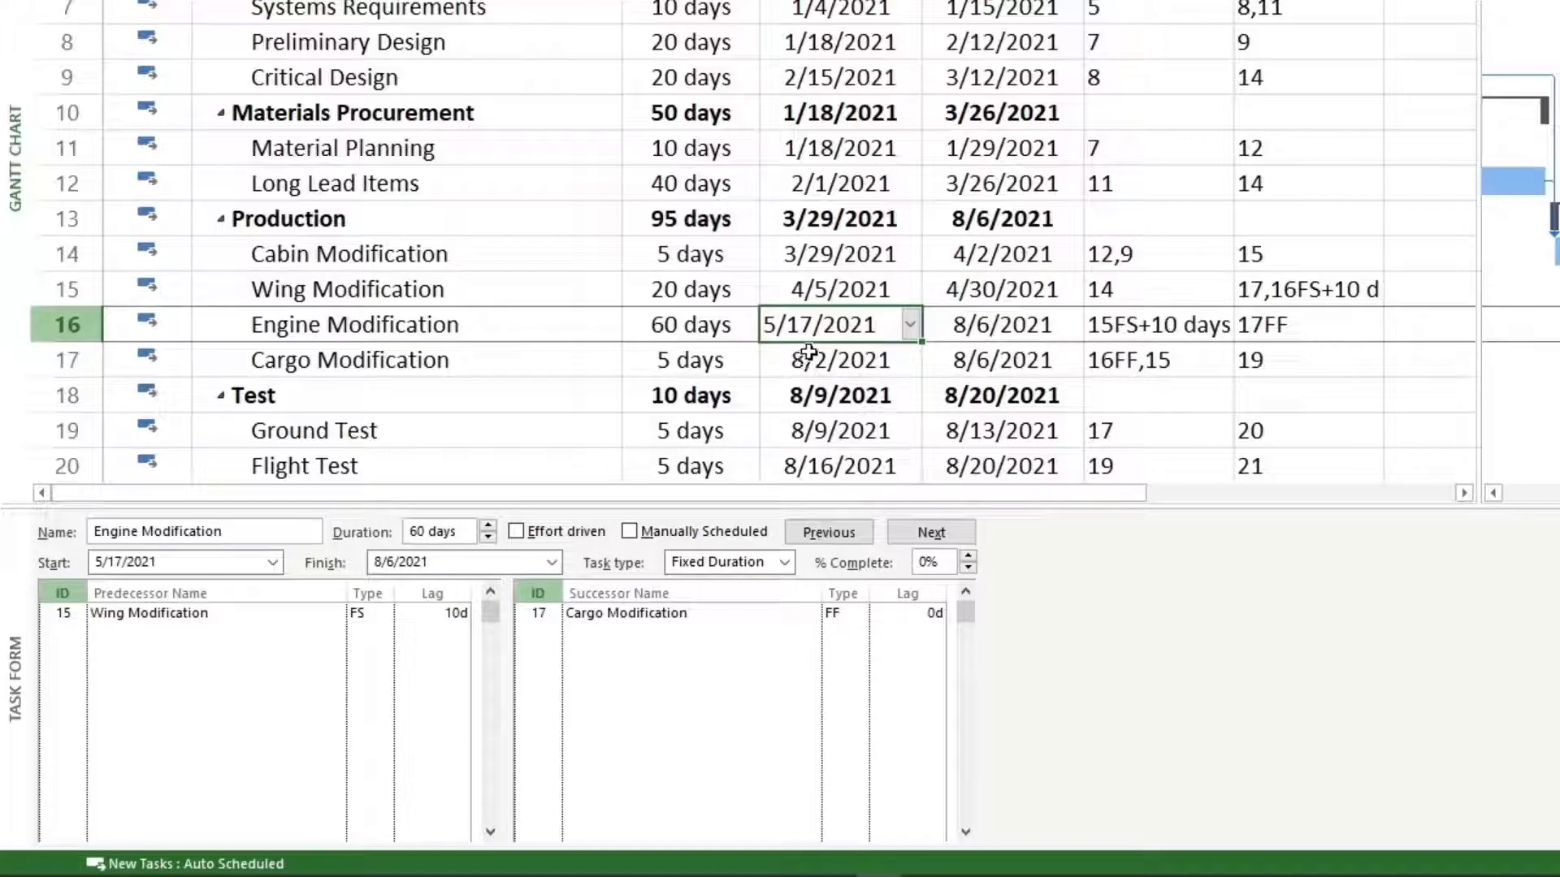
{"action": "left_click", "coordinate": [997, 293]}
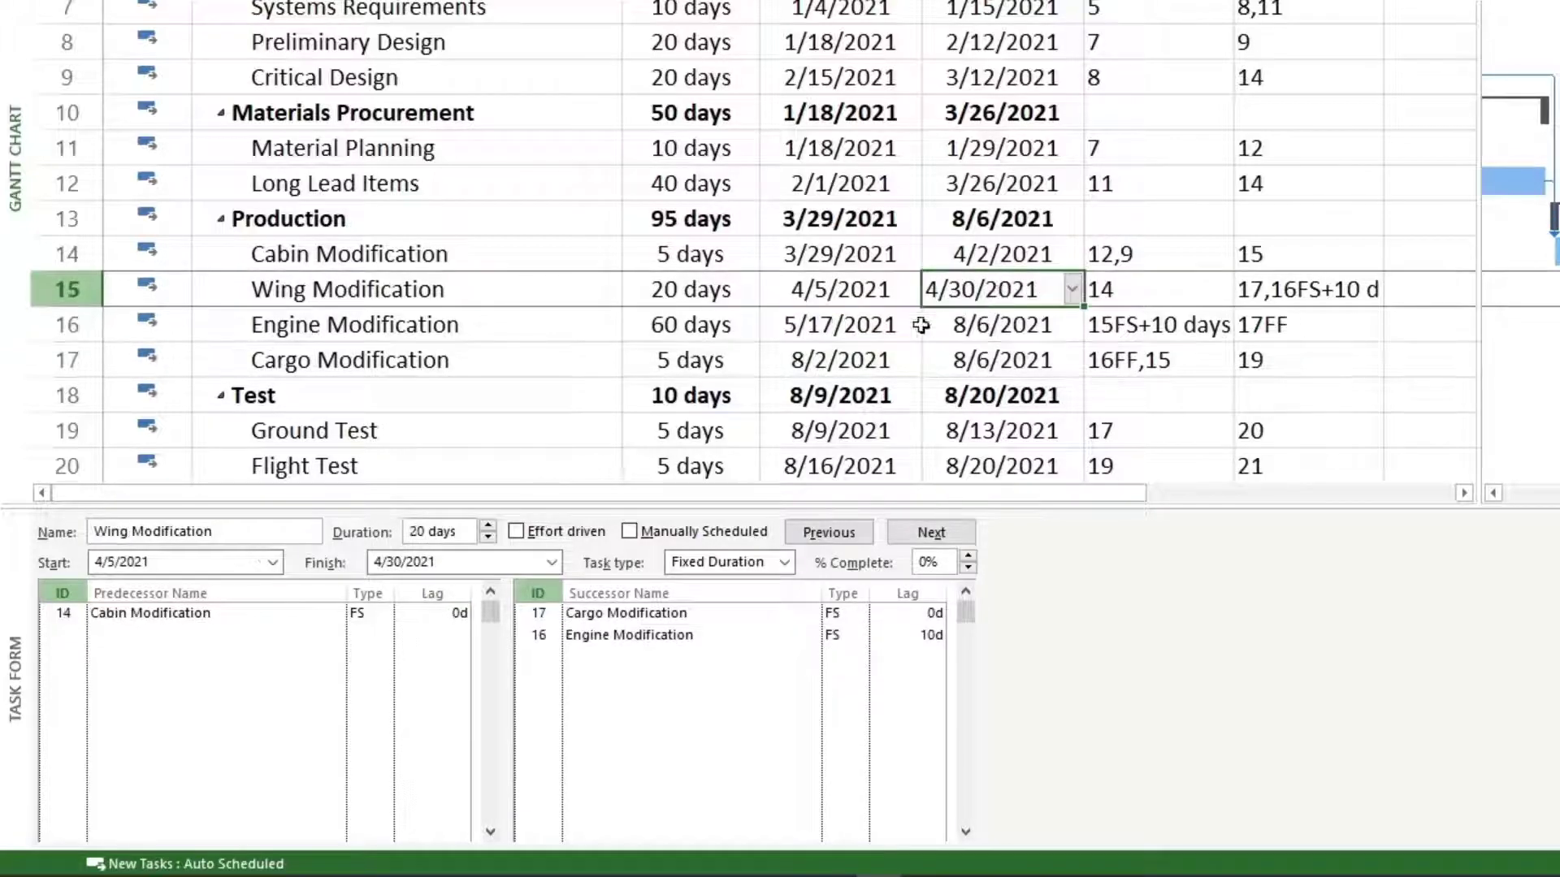
{"action": "left_click", "coordinate": [853, 333]}
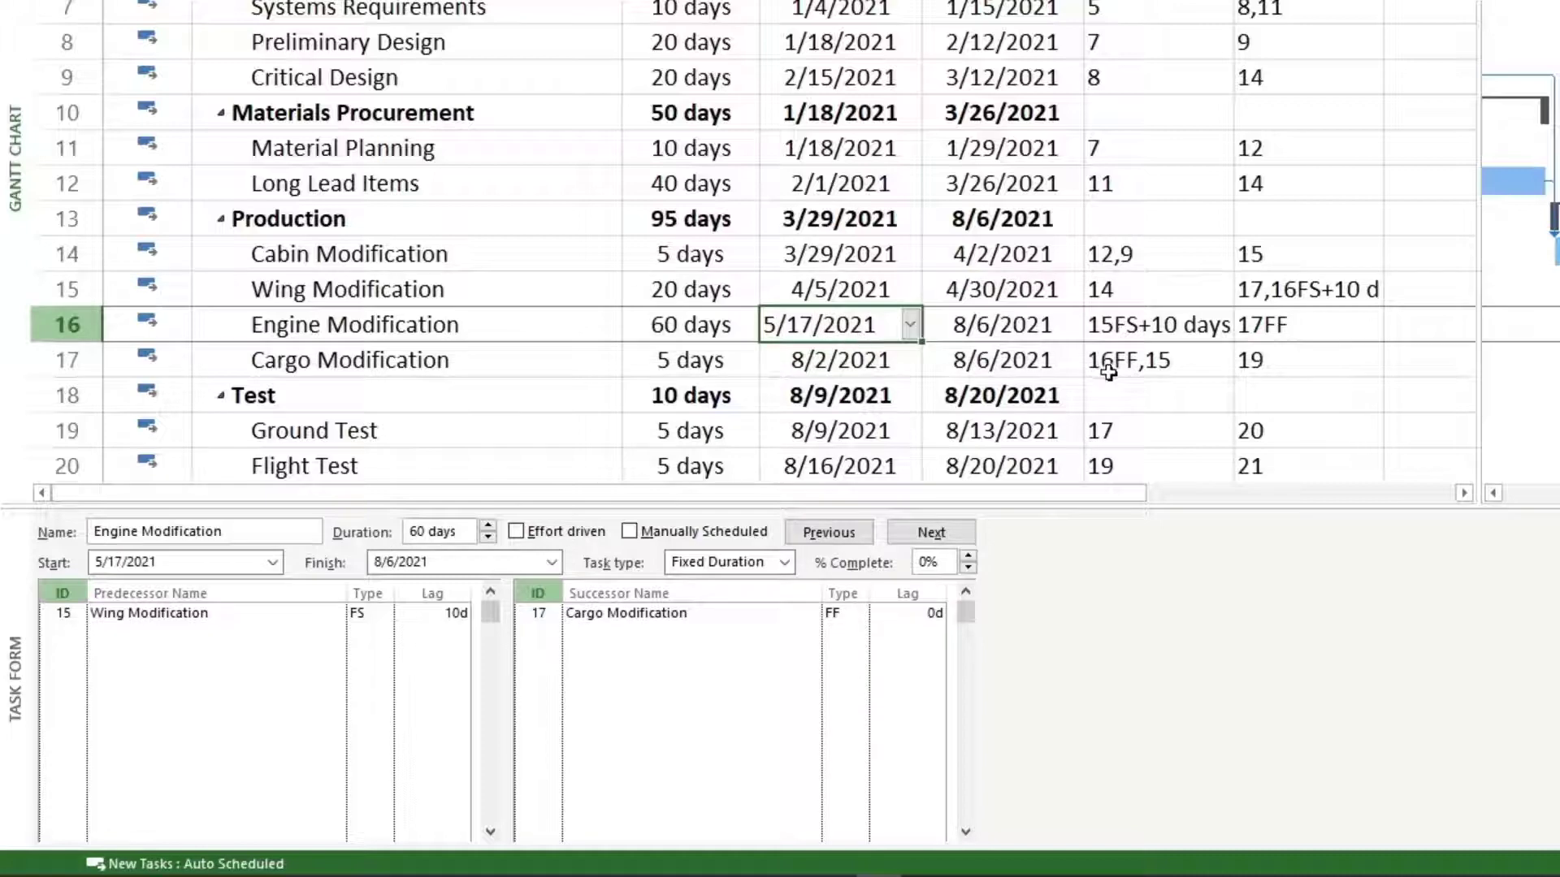
{"action": "left_click", "coordinate": [1191, 325]}
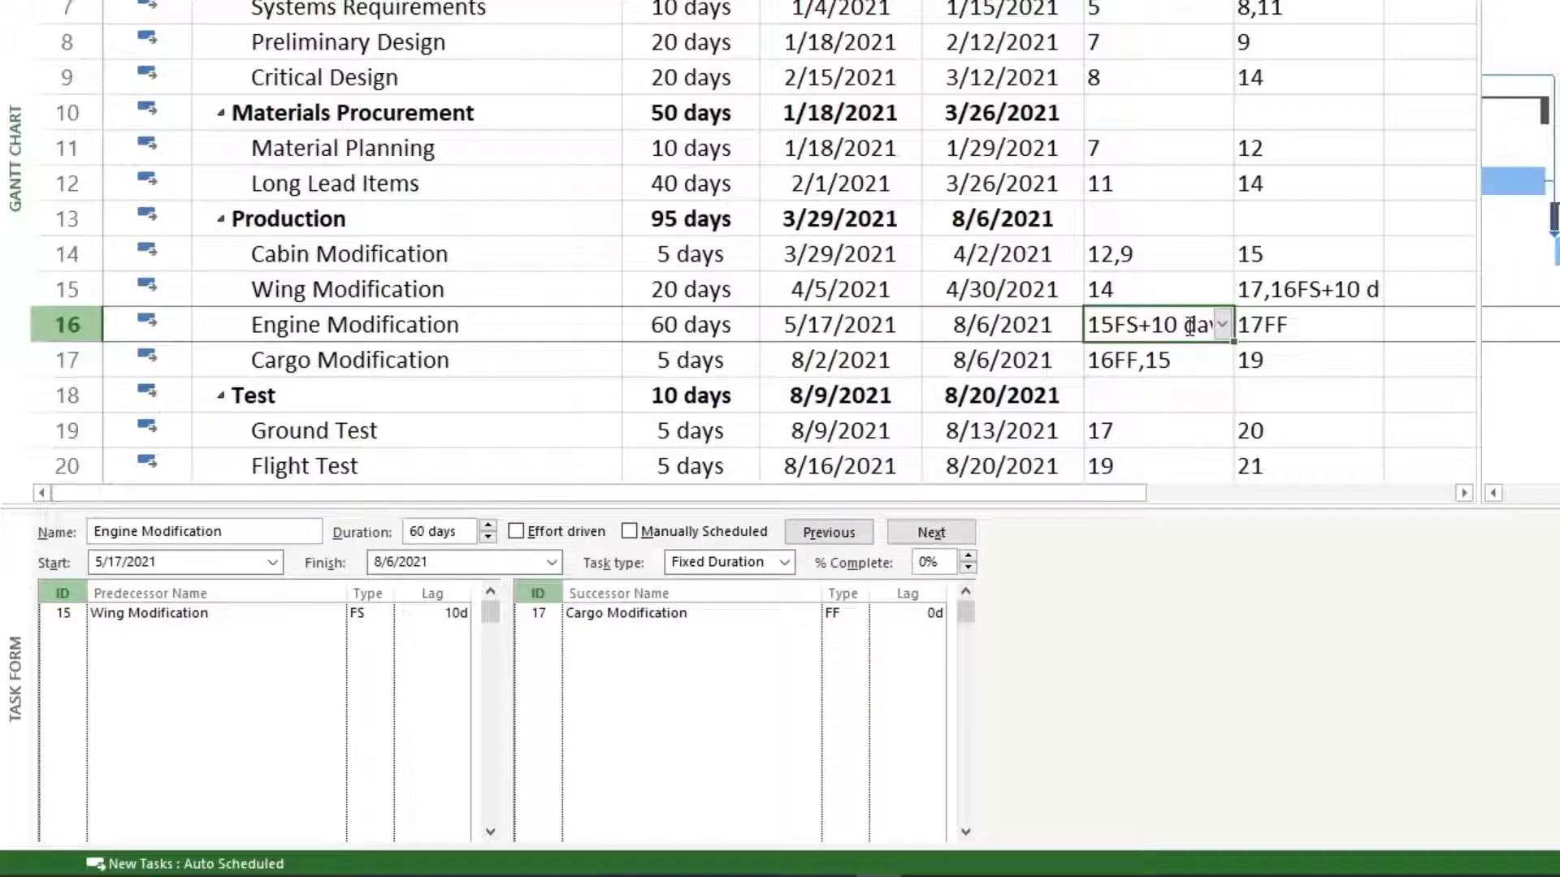
{"action": "left_click", "coordinate": [1332, 289]}
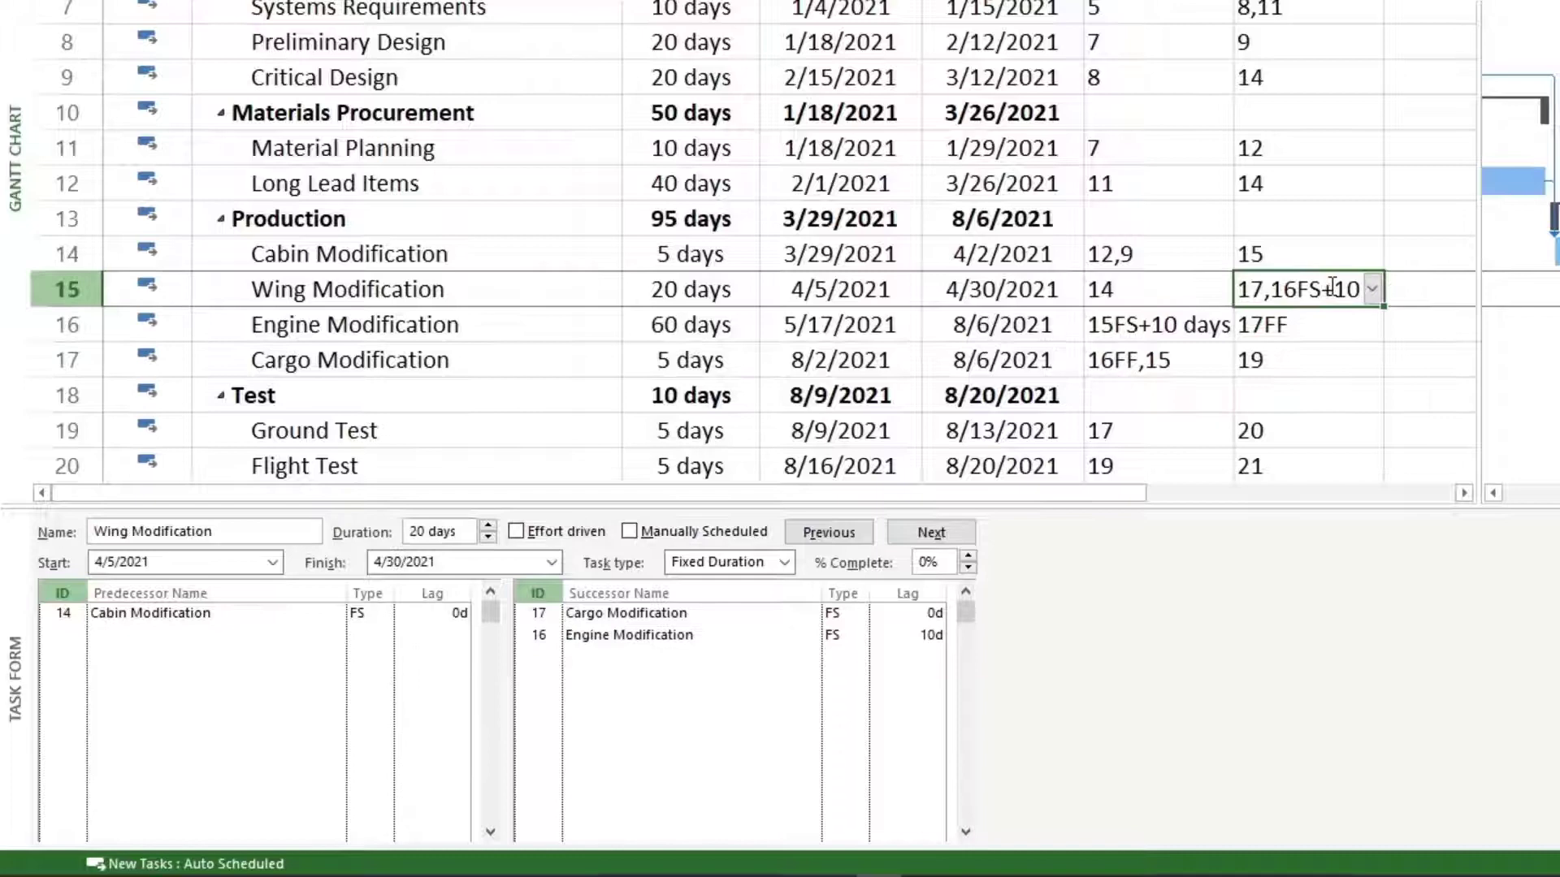
{"action": "left_click", "coordinate": [1125, 325]}
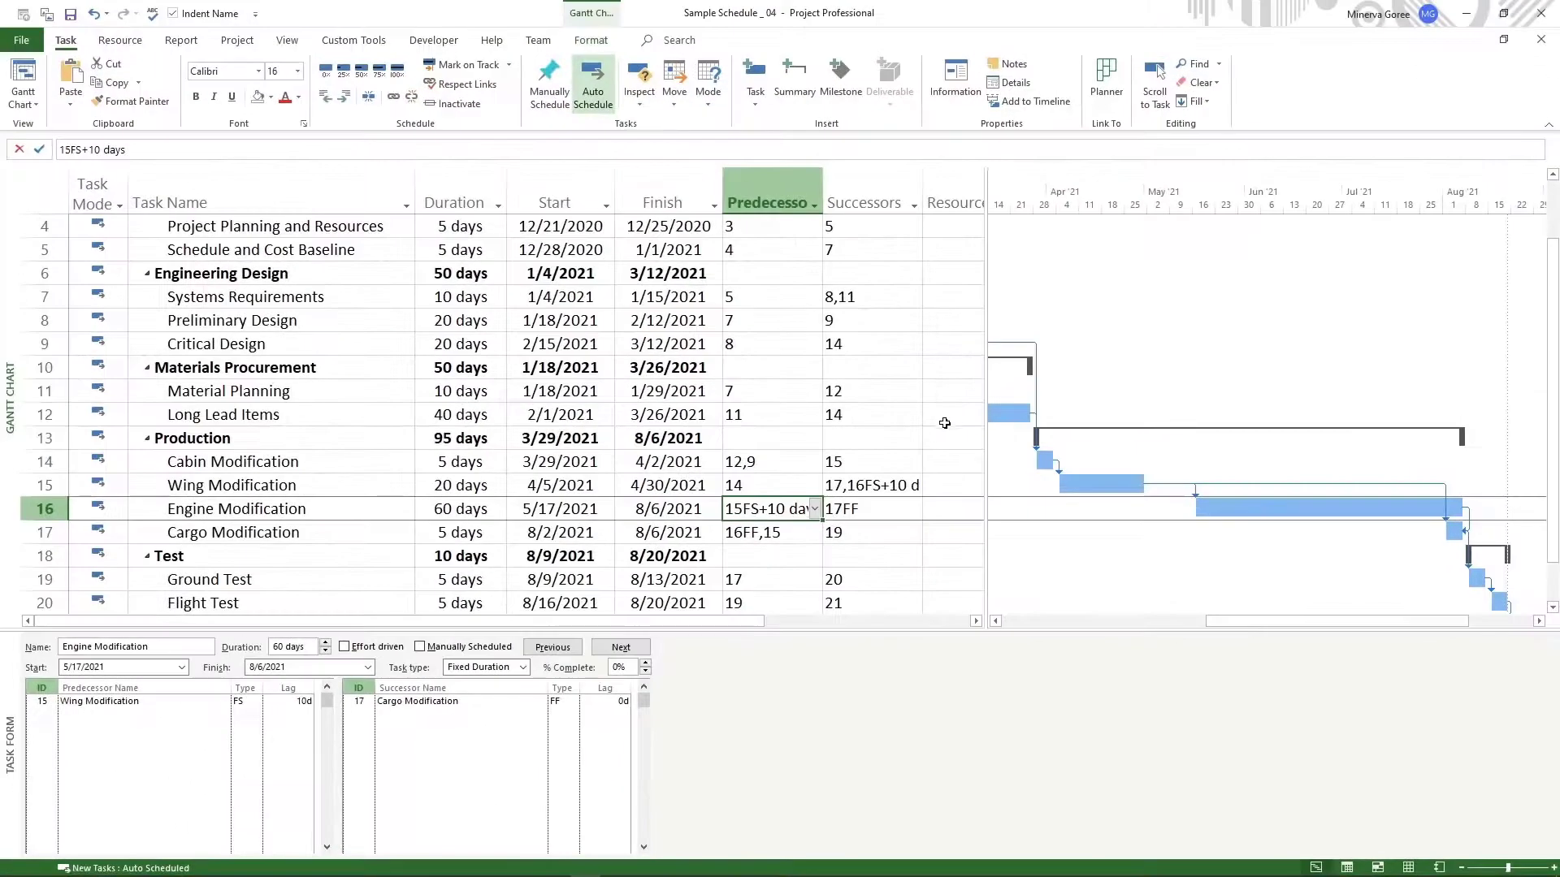
Widen the Gantt chart to hide the link columns, then check Engine Modification's 5/17/2021 start
{"action": "left_click_drag", "start_coordinate": [987, 423], "coordinate": [726, 449]}
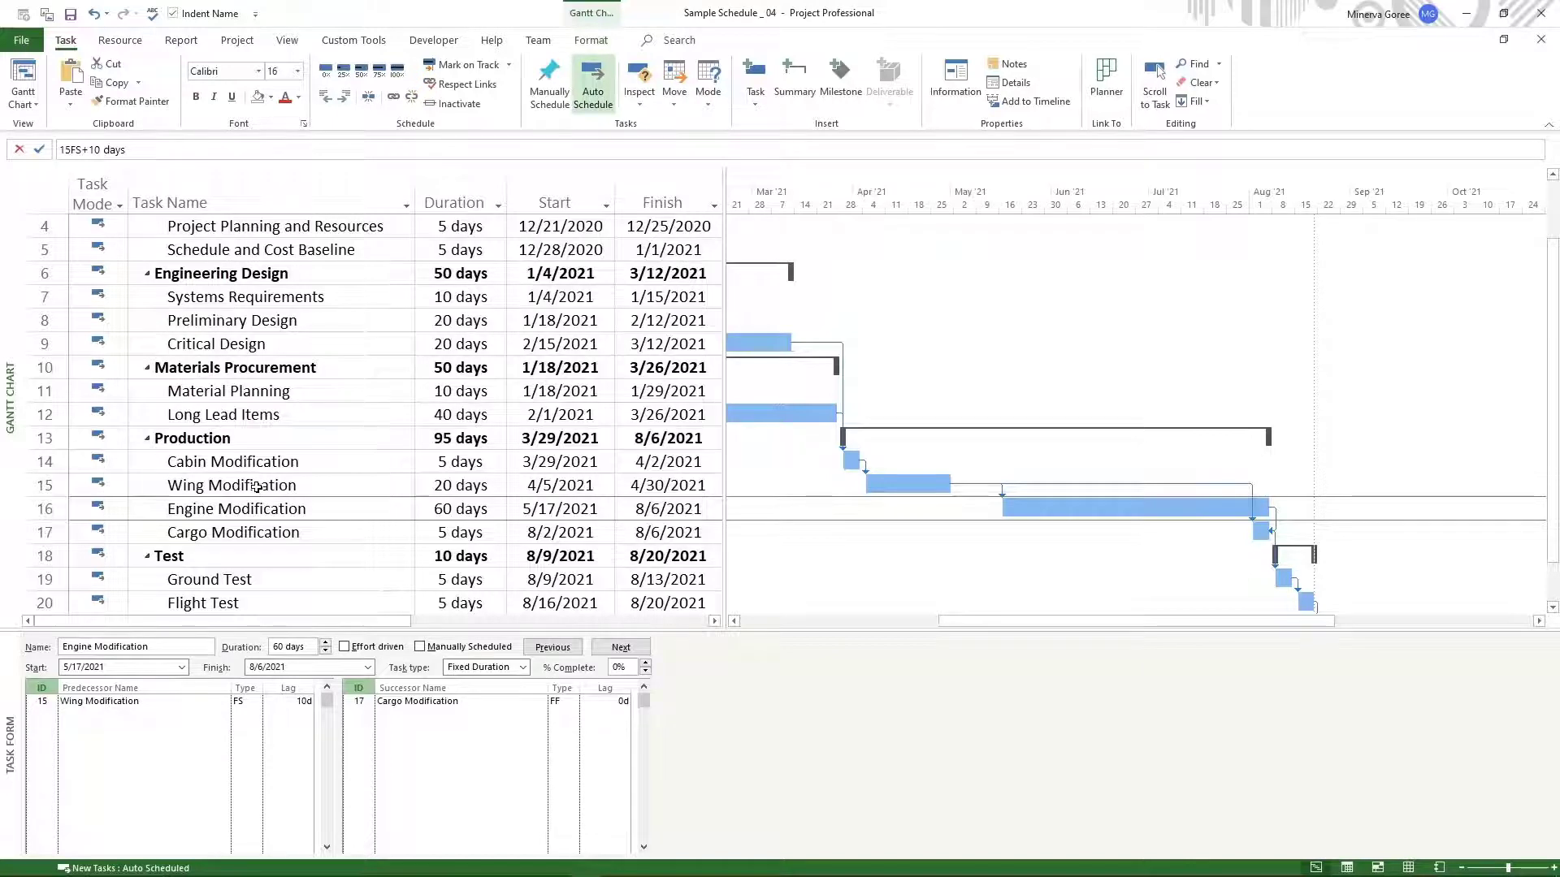
{"action": "left_click", "coordinate": [256, 486]}
{"action": "left_click", "coordinate": [260, 509]}
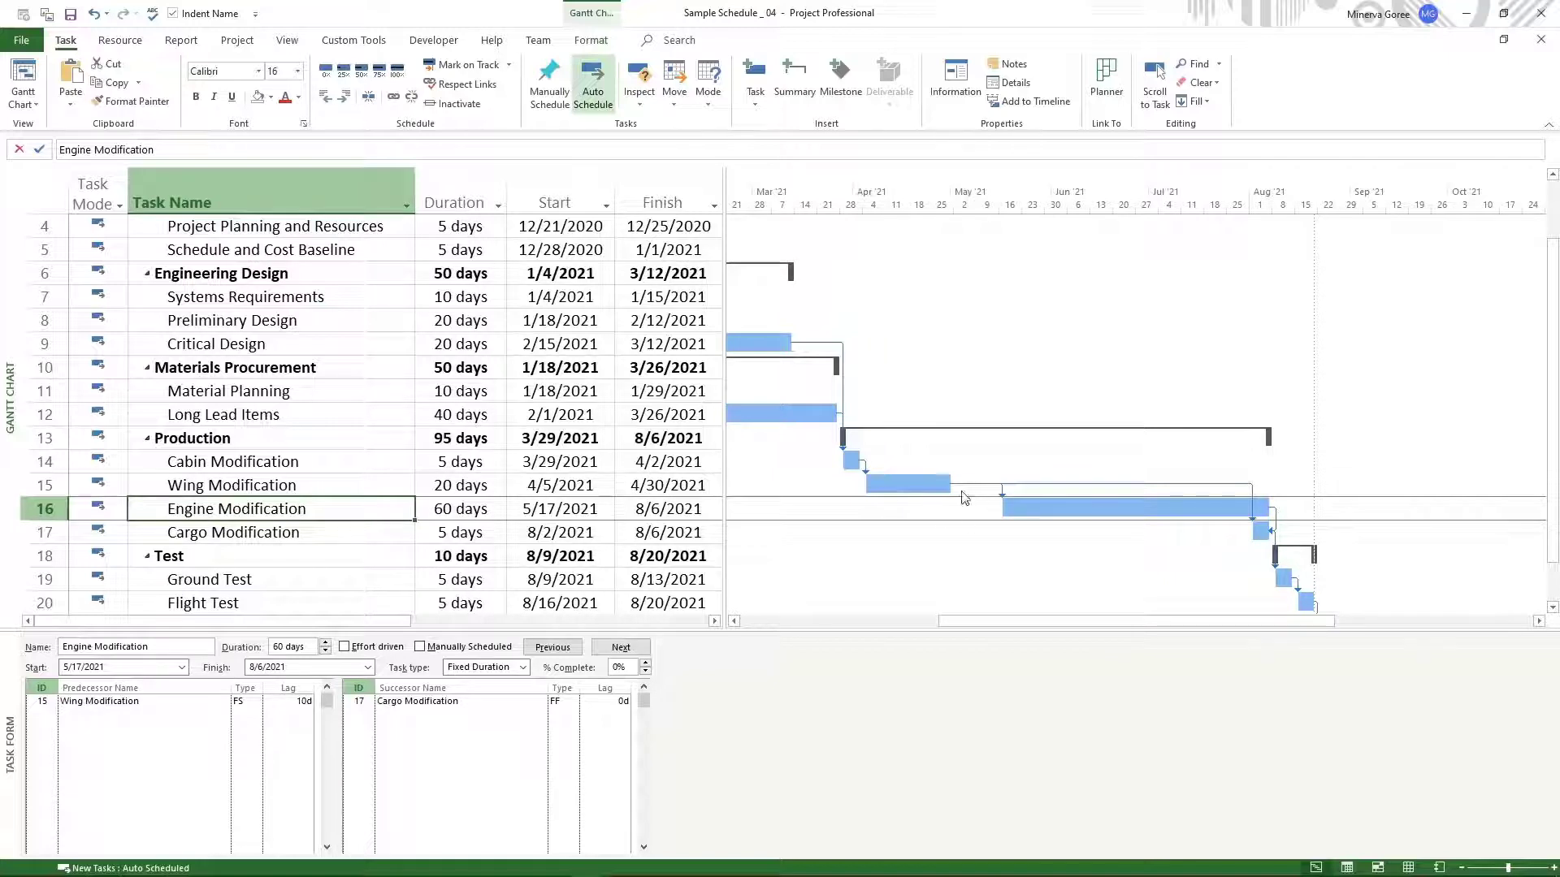
{"action": "left_click", "coordinate": [555, 515]}
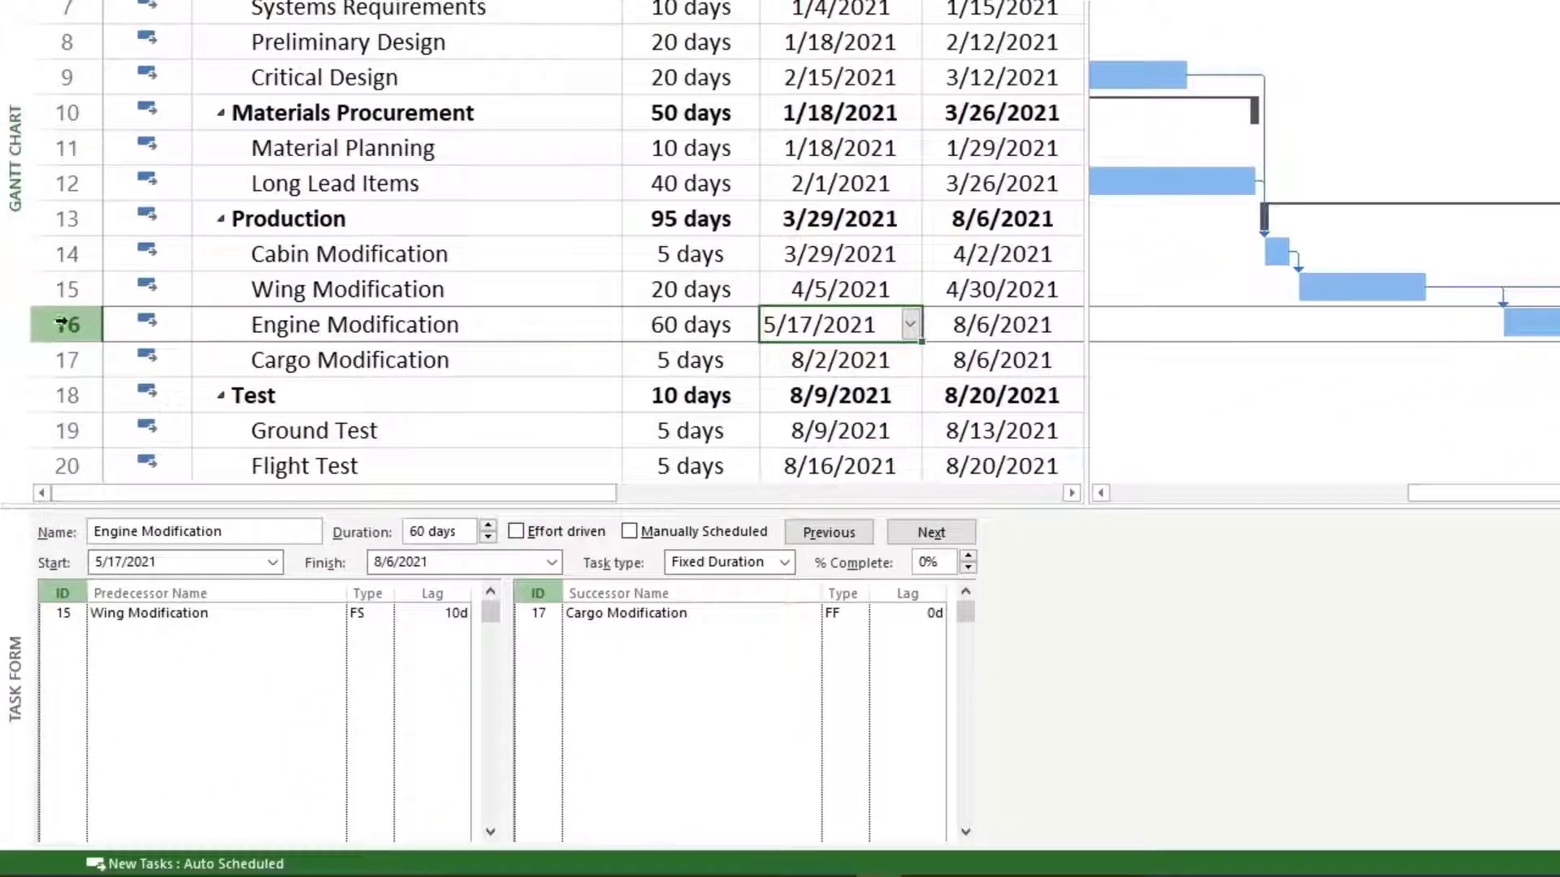
Insert a new blank task row 16 above Engine Modification
{"action": "left_click", "coordinate": [63, 325]}
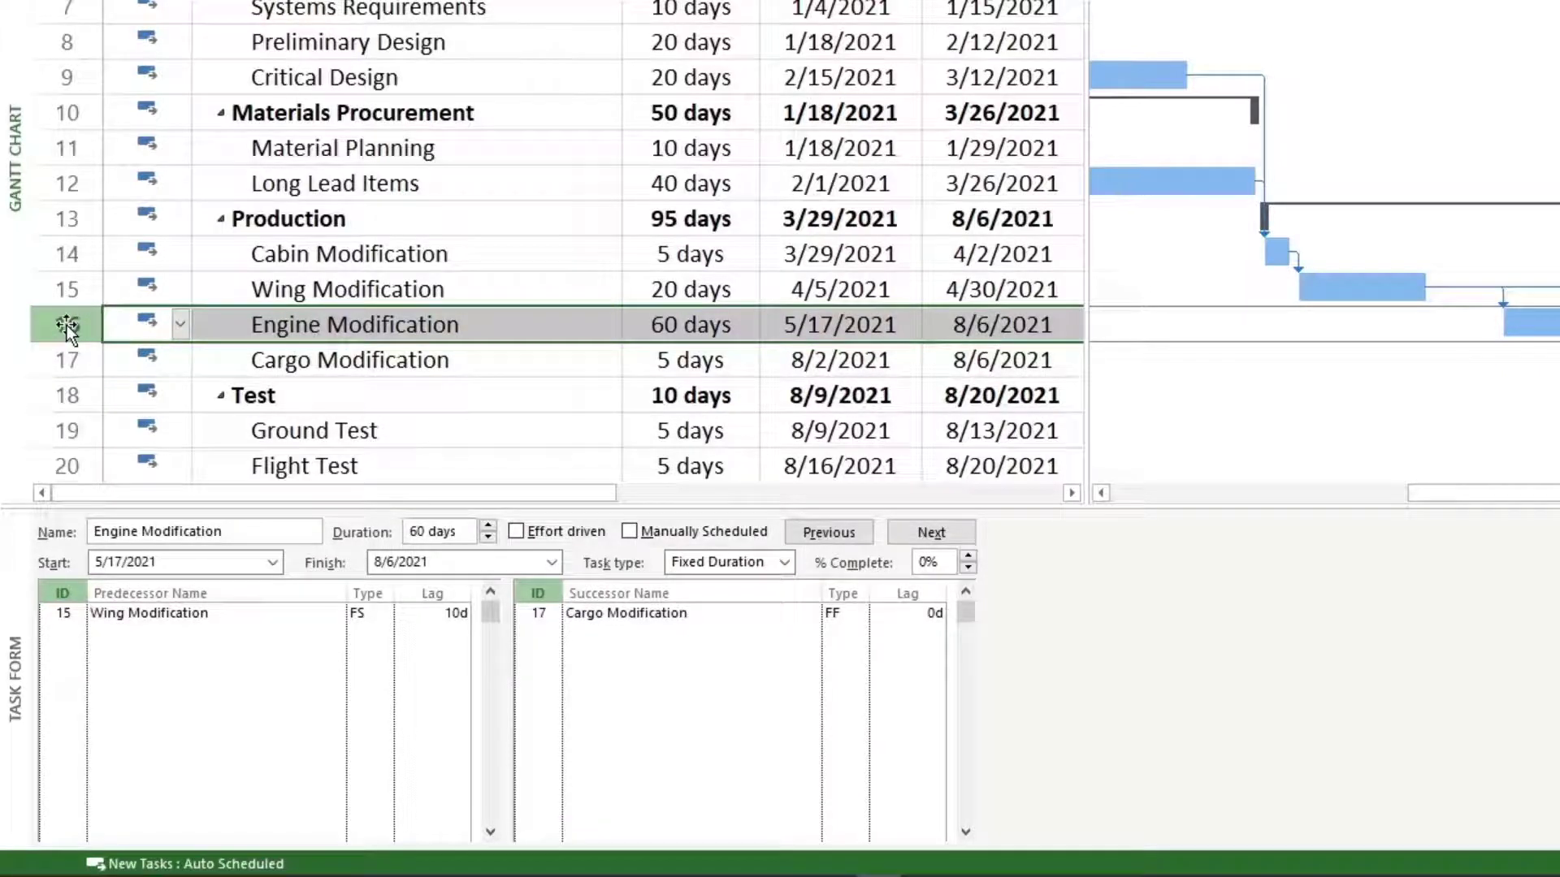
{"action": "right_click", "coordinate": [67, 328]}
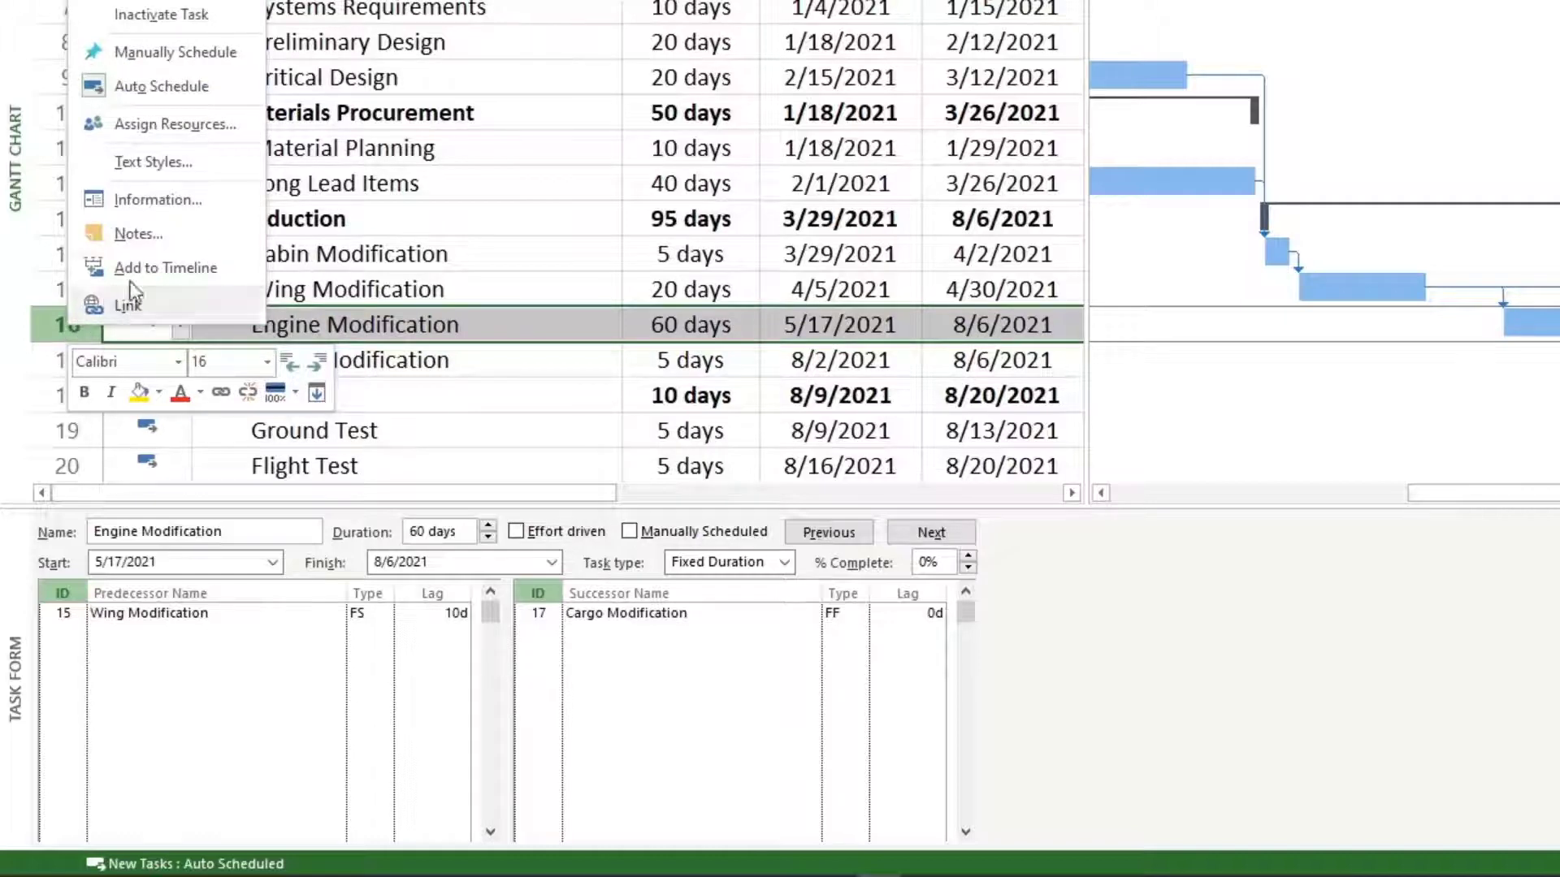
{"action": "left_click", "coordinate": [162, 1]}
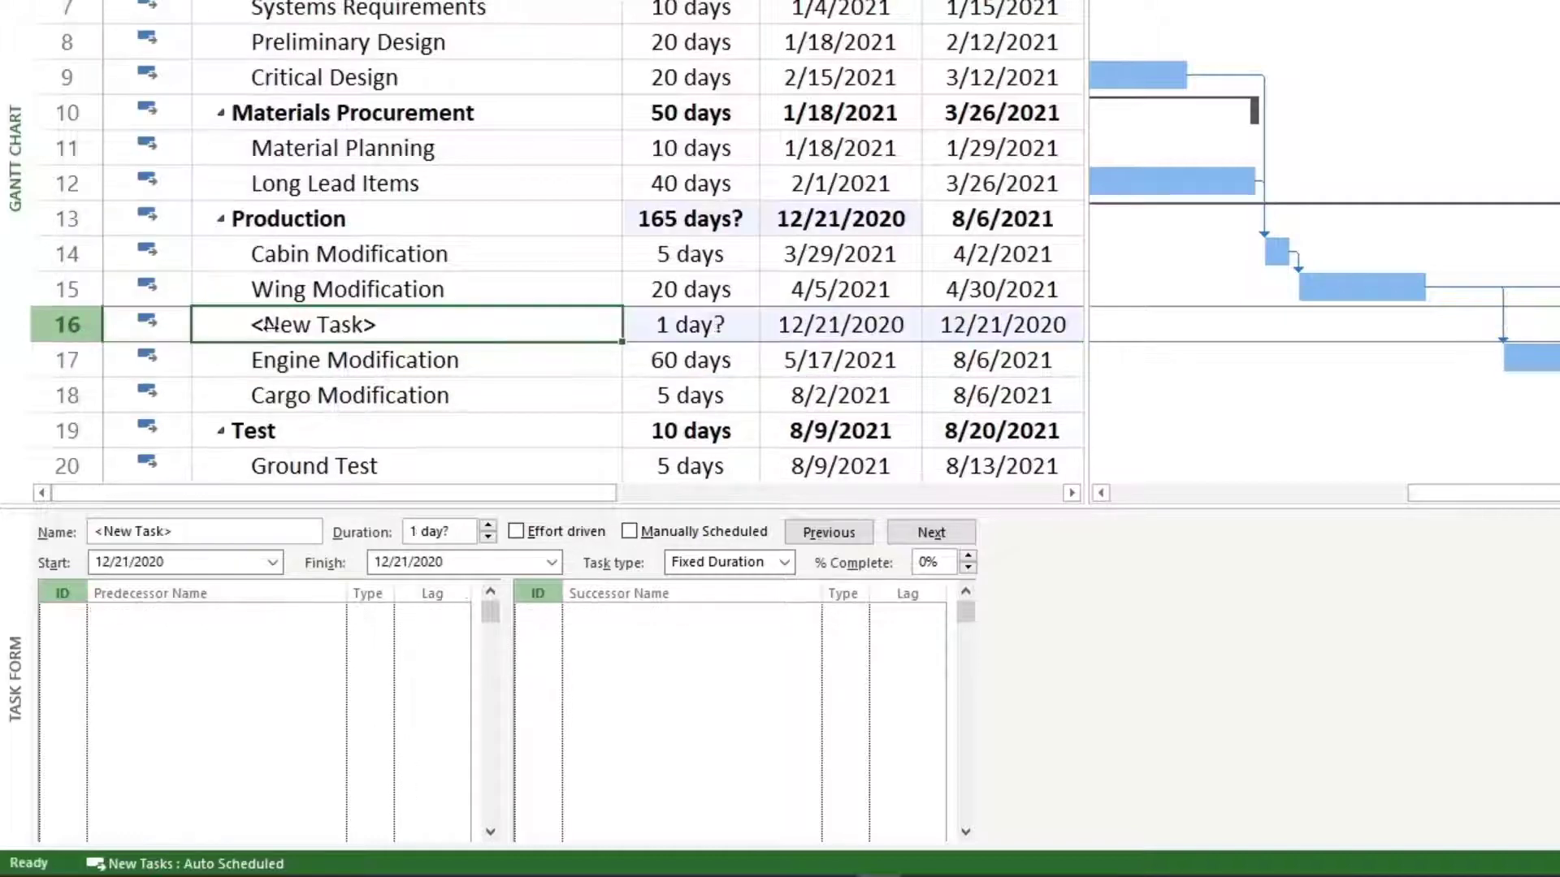
{"action": "left_click", "coordinate": [306, 355]}
{"action": "left_click", "coordinate": [299, 325]}
Name the new task 'SVT - Engine Team Arrival Delay' and review the neighbouring tasks' links
{"action": "type", "text": "SVT "}
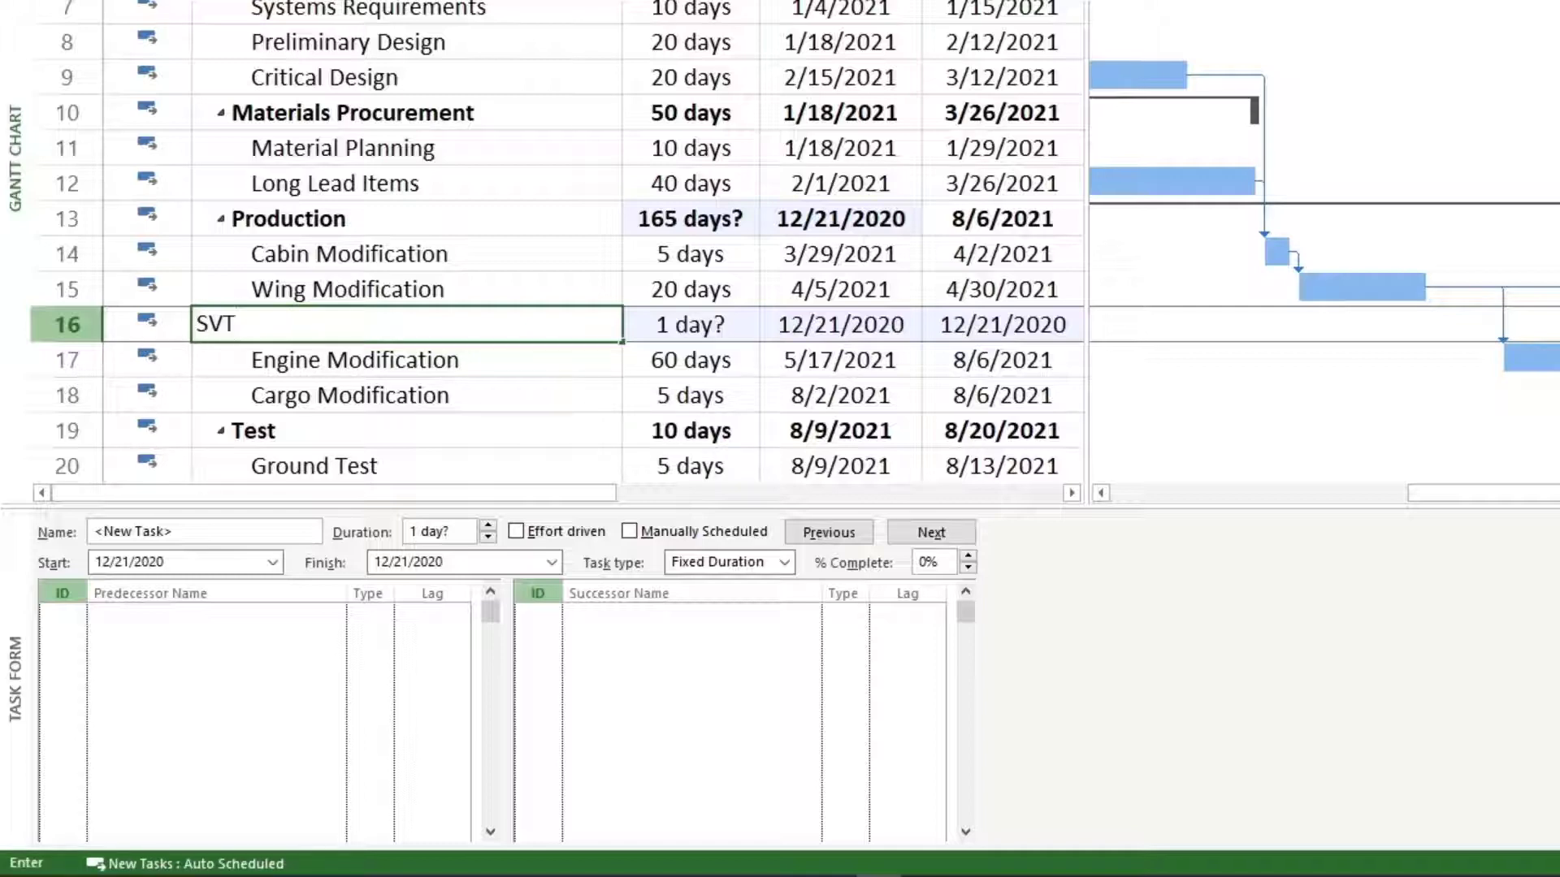
{"action": "type", "text": "- Engine Te"}
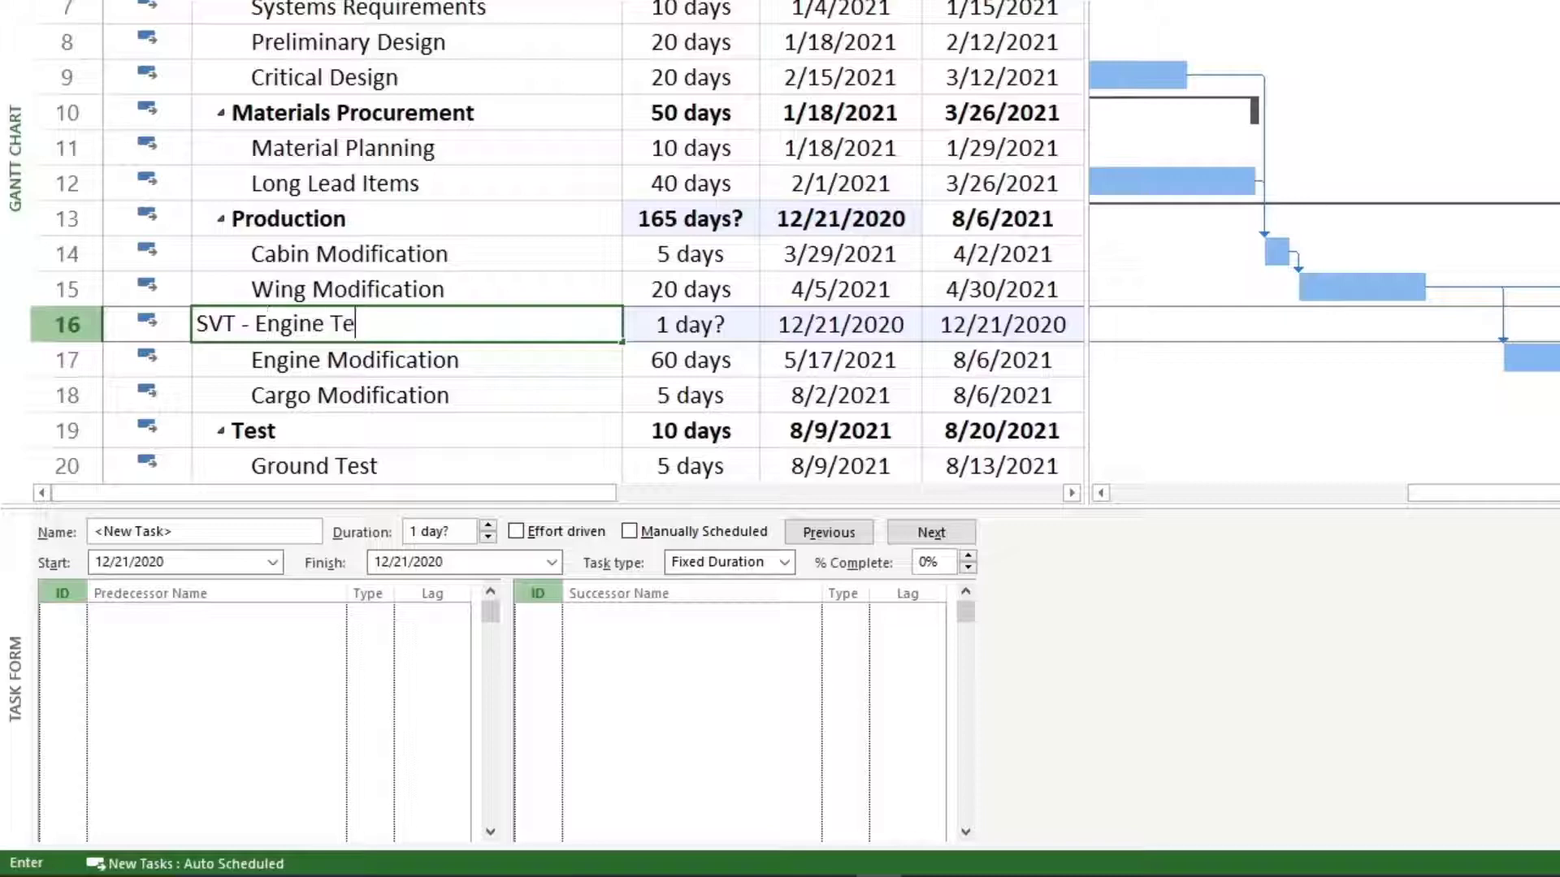
{"action": "type", "text": "am Arriva"}
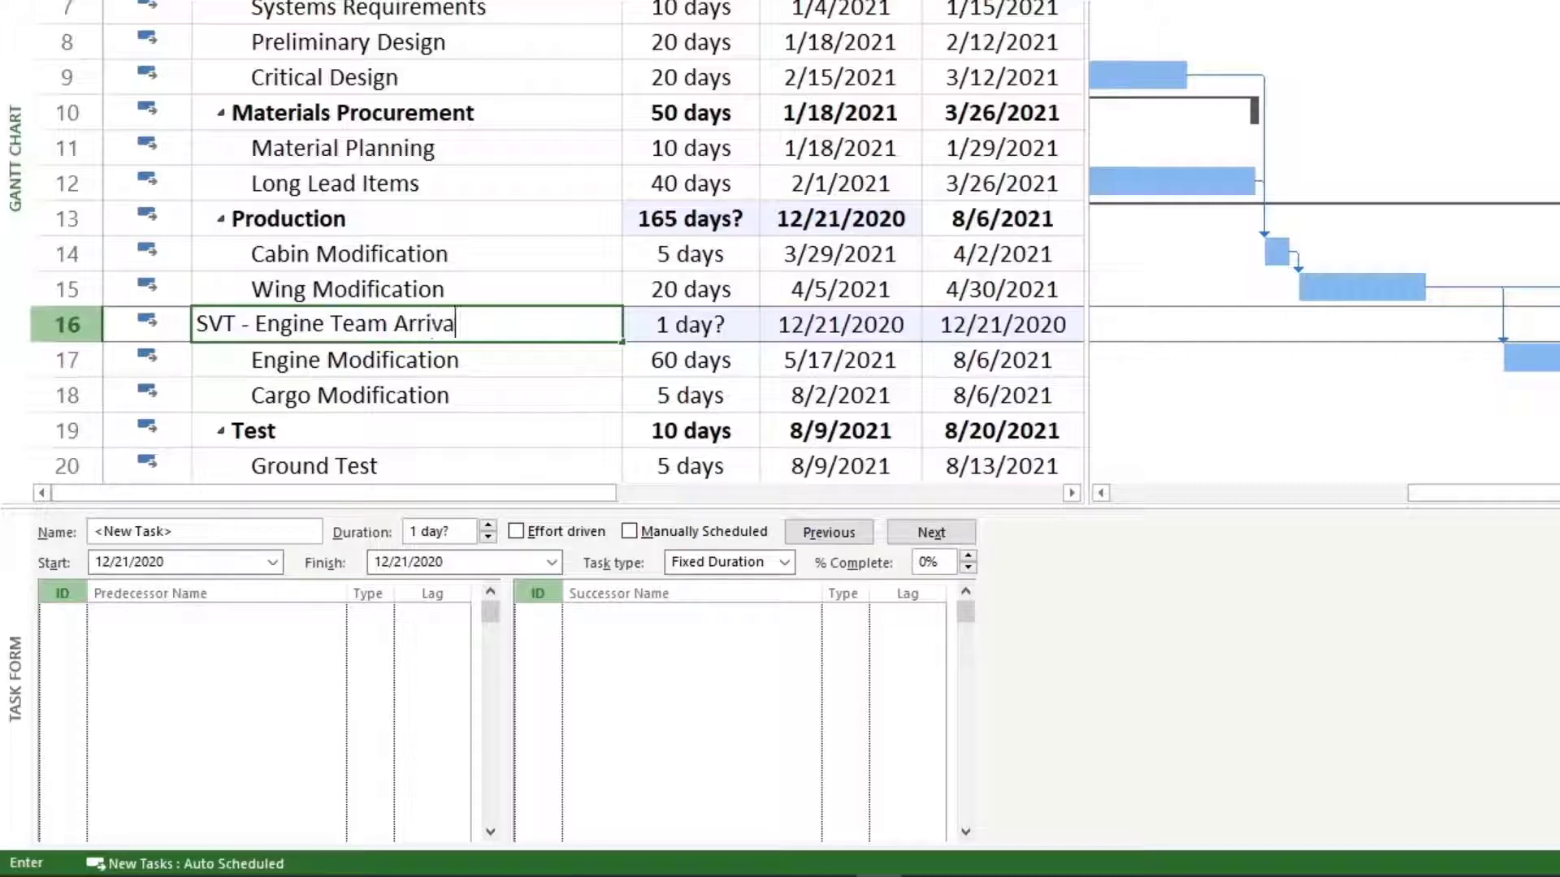
{"action": "type", "text": "l Delay"}
{"action": "key", "text": "Return"}
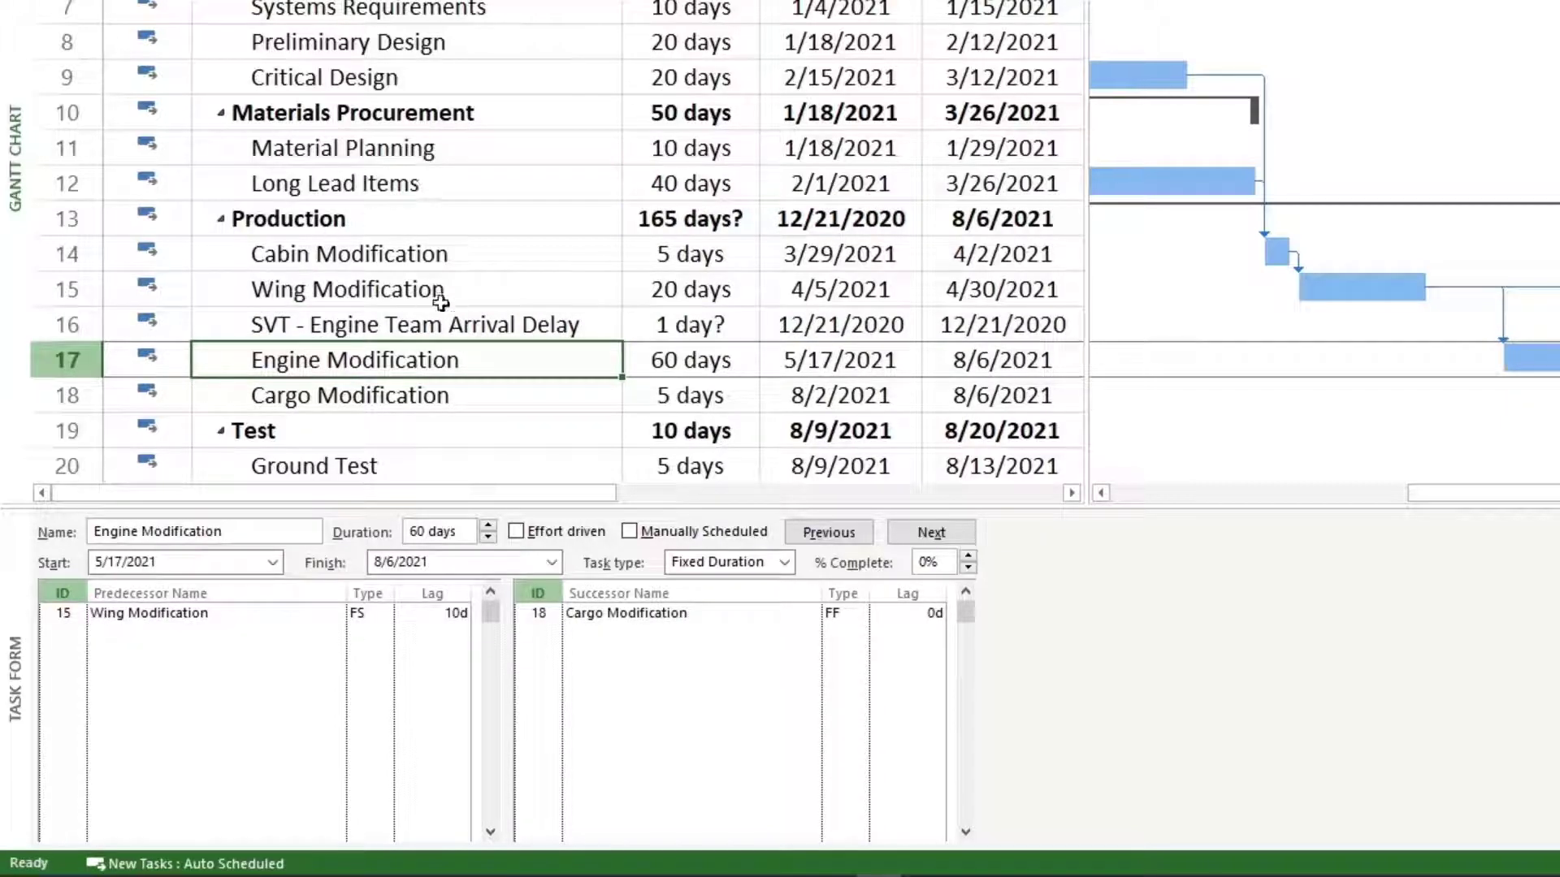
{"action": "left_click", "coordinate": [367, 291]}
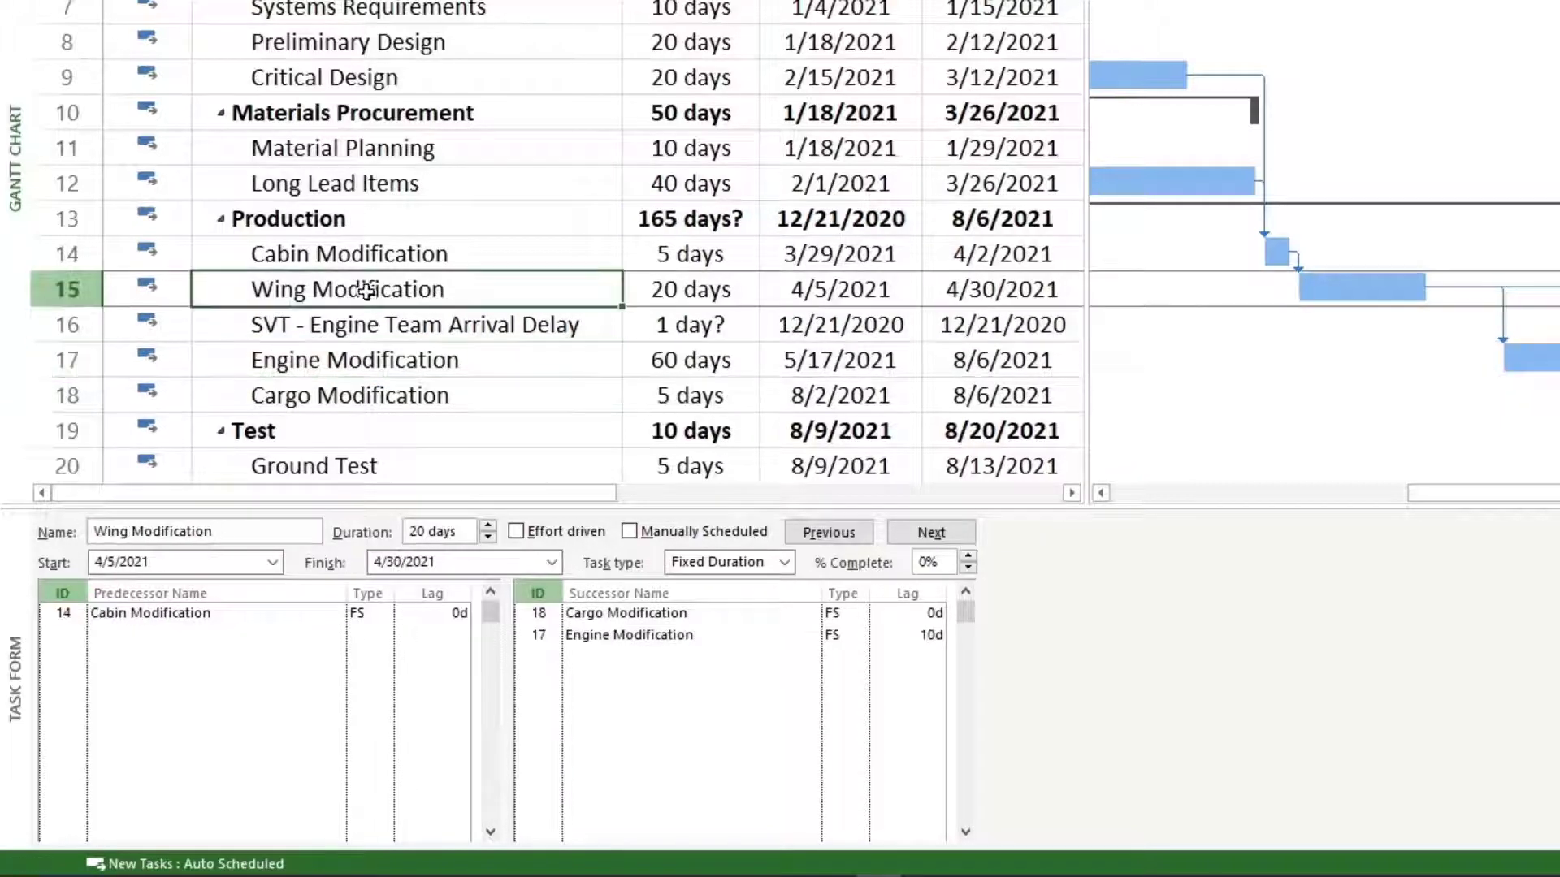
{"action": "left_click", "coordinate": [382, 362]}
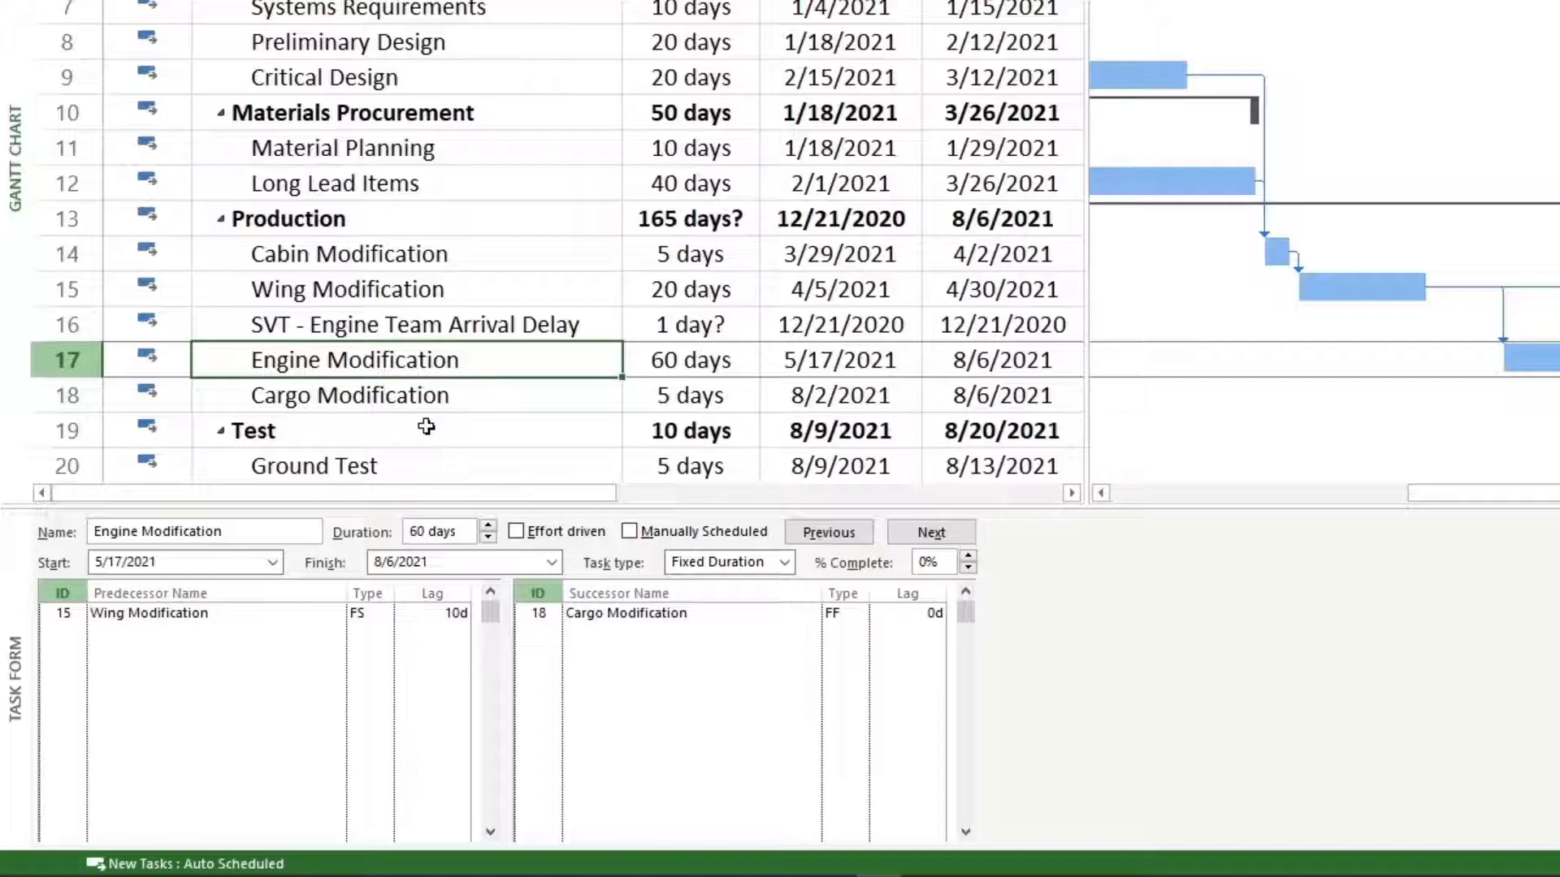
Give the SVT - Engine Team Arrival Delay task a 10-day duration
{"action": "left_click", "coordinate": [366, 325]}
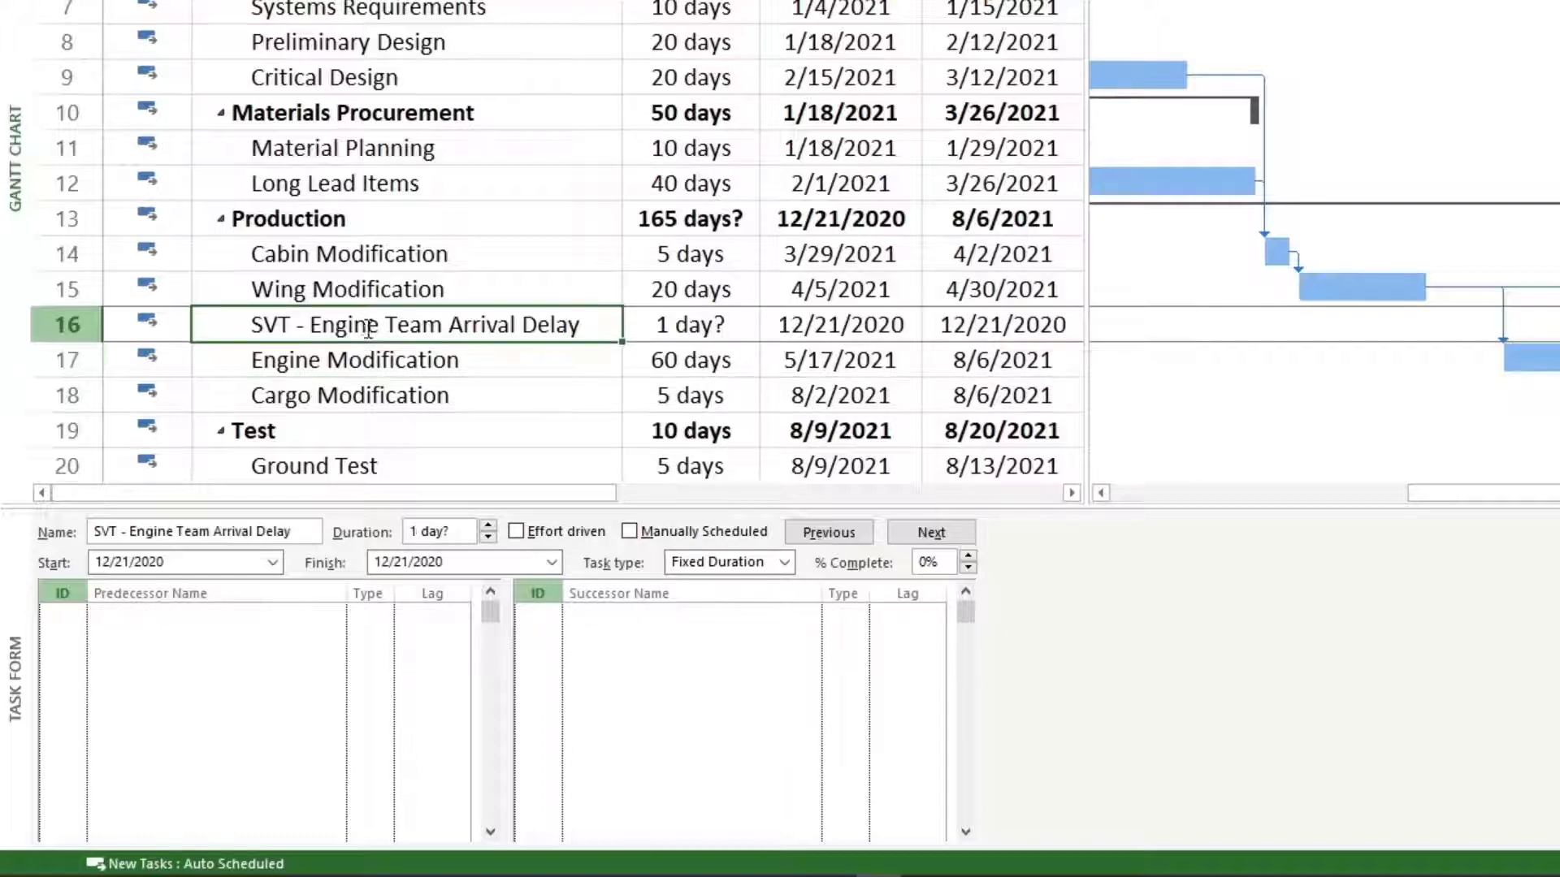
{"action": "left_click", "coordinate": [673, 323]}
{"action": "type", "text": "10"}
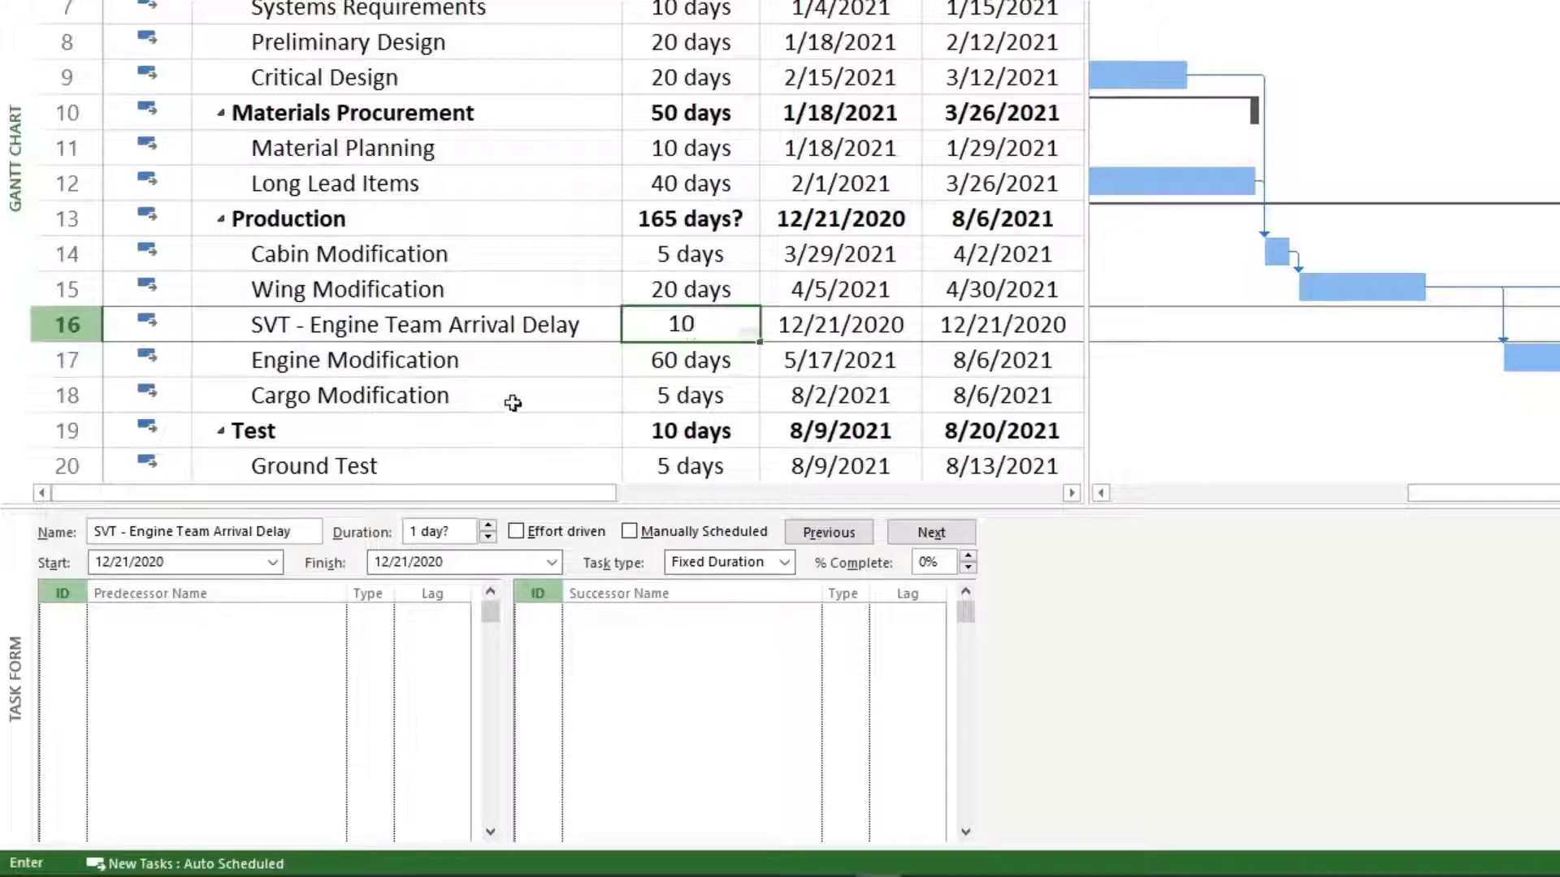
{"action": "key", "text": "Return"}
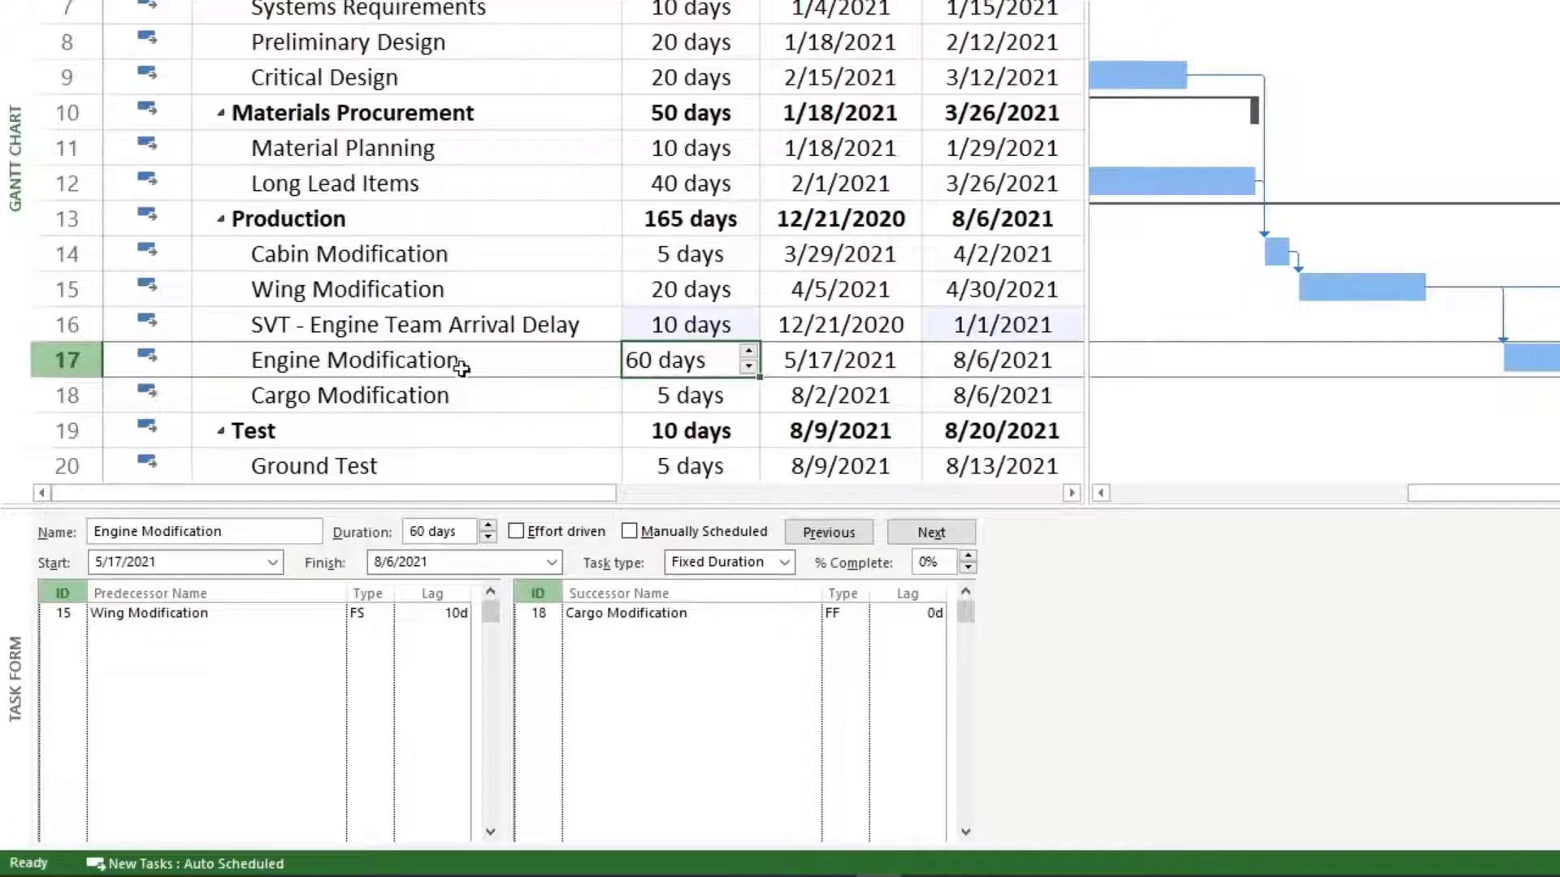
Scroll the timeline earlier until the SVT task's bar is visible
{"action": "left_click", "coordinate": [431, 320]}
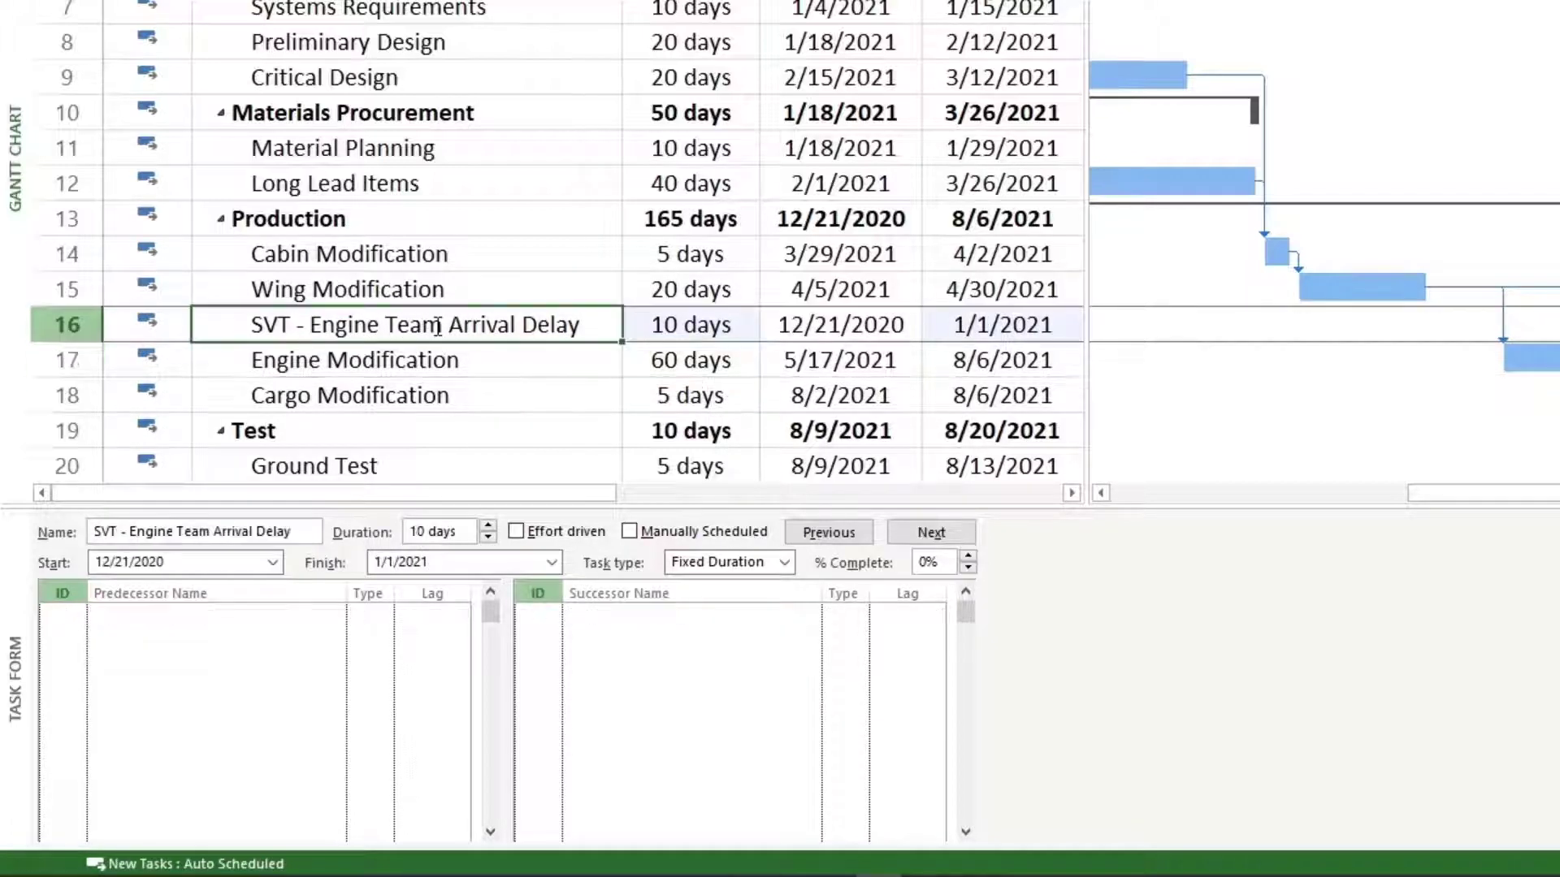
{"action": "left_click", "coordinate": [1101, 493]}
{"action": "left_click", "coordinate": [1101, 493]}
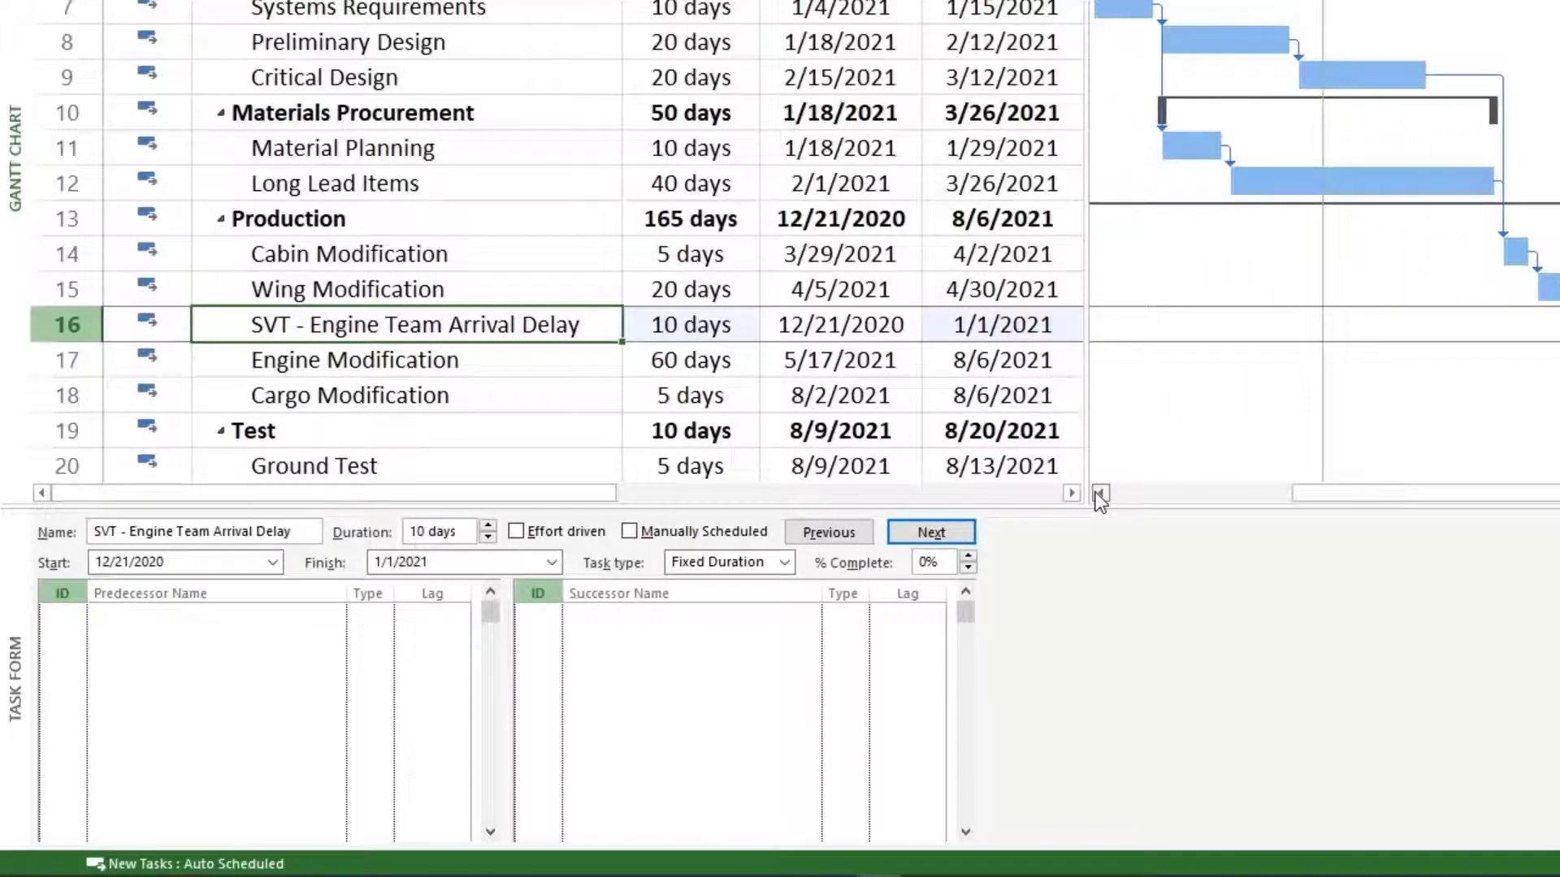
{"action": "left_click", "coordinate": [1101, 493]}
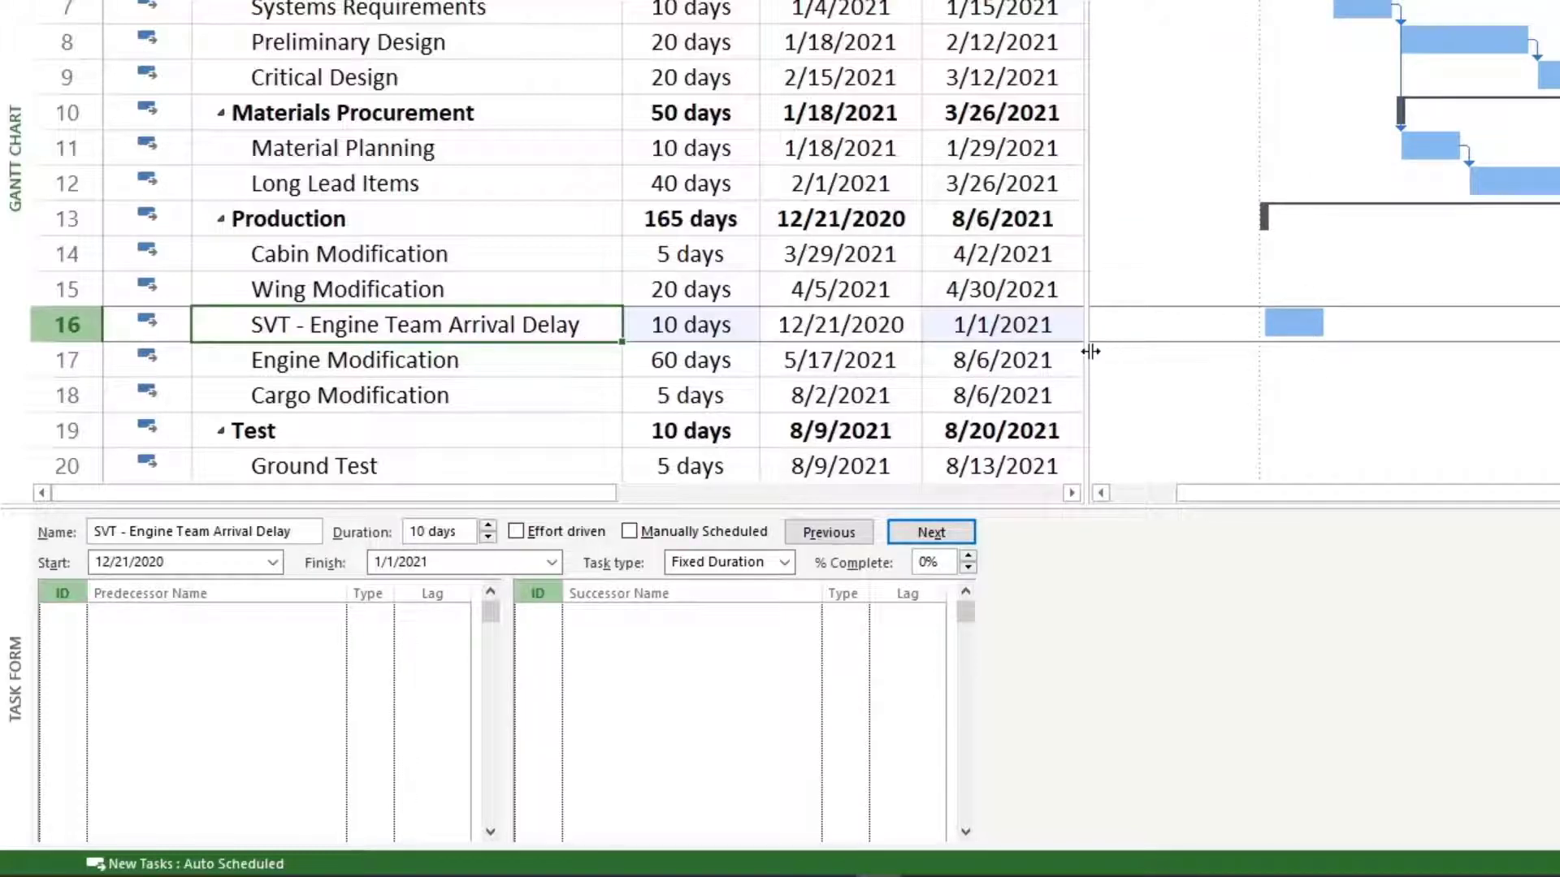
Show the Predecessors and Successors columns and inspect Engine Modification's FS+10d link from Wing Modification
{"action": "left_click_drag", "start_coordinate": [1090, 351], "coordinate": [1391, 347]}
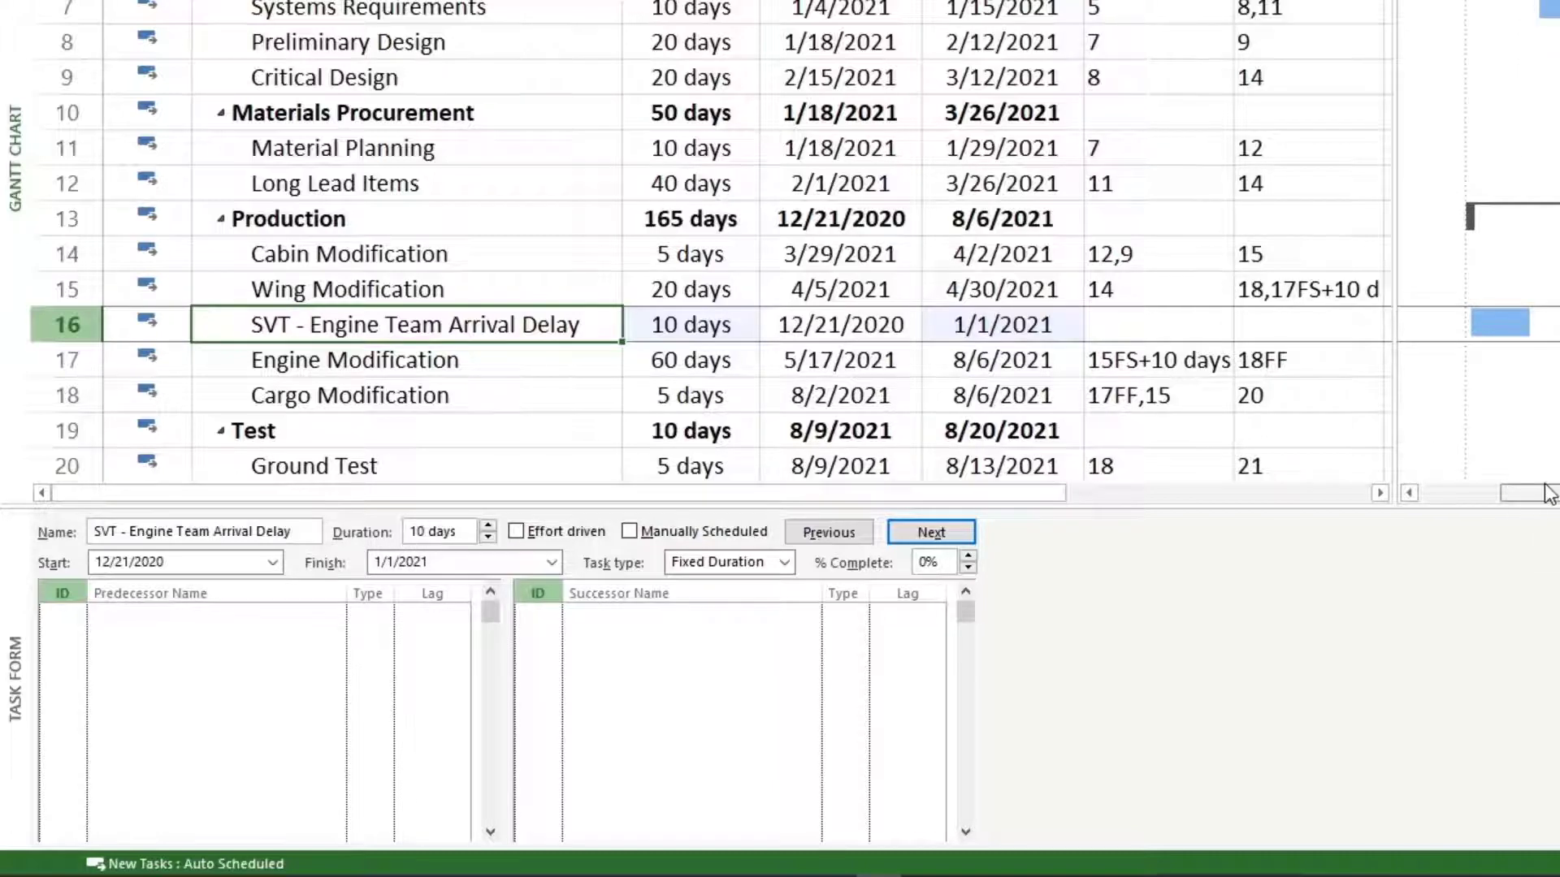
{"action": "left_click", "coordinate": [431, 287]}
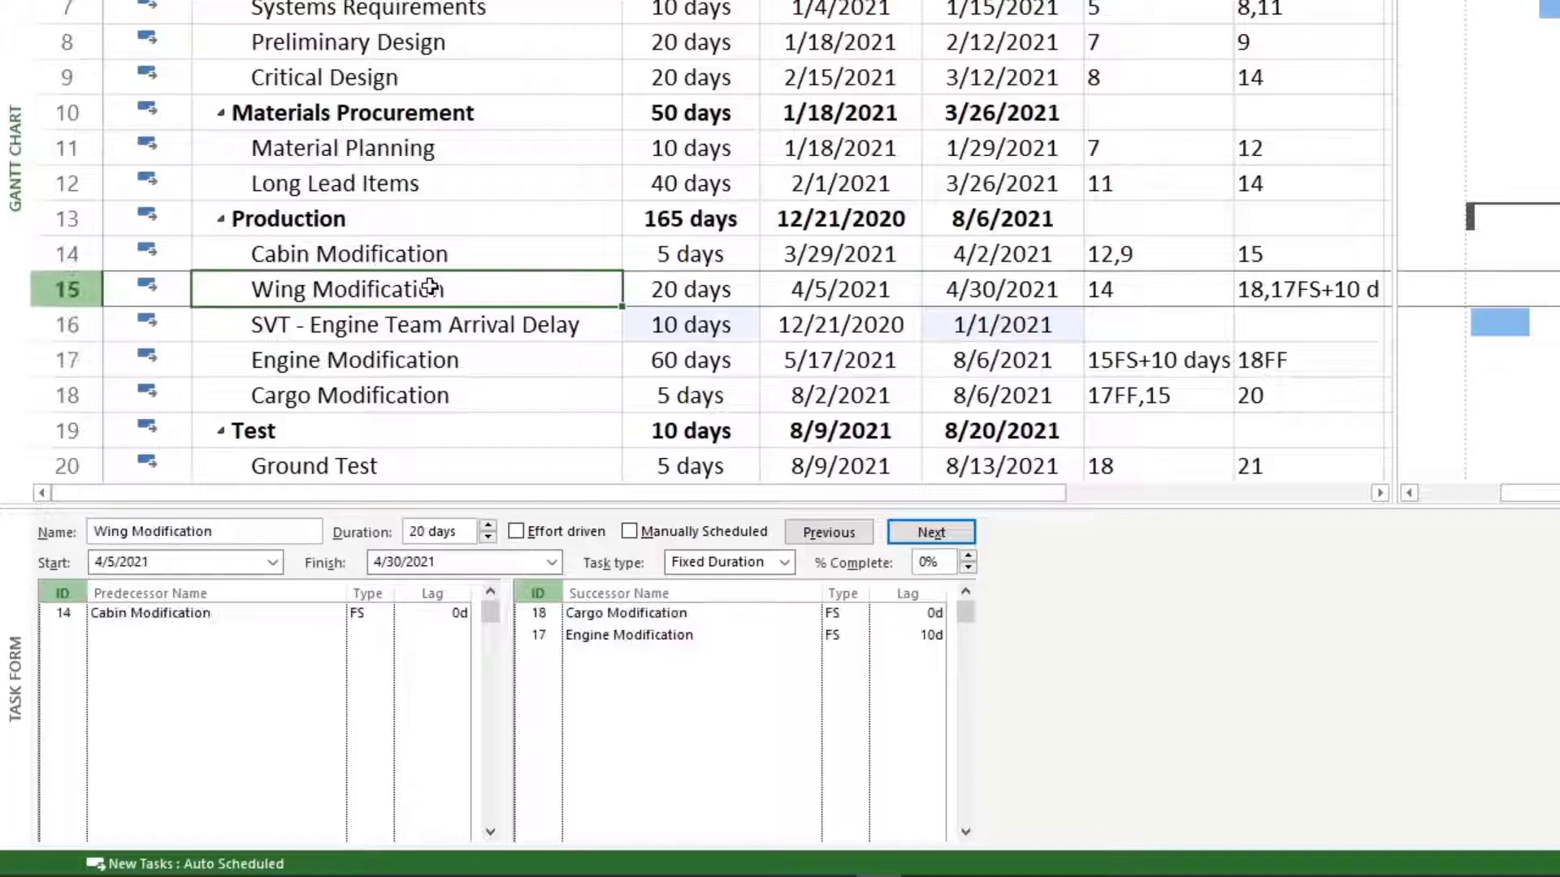
{"action": "left_click", "coordinate": [395, 362]}
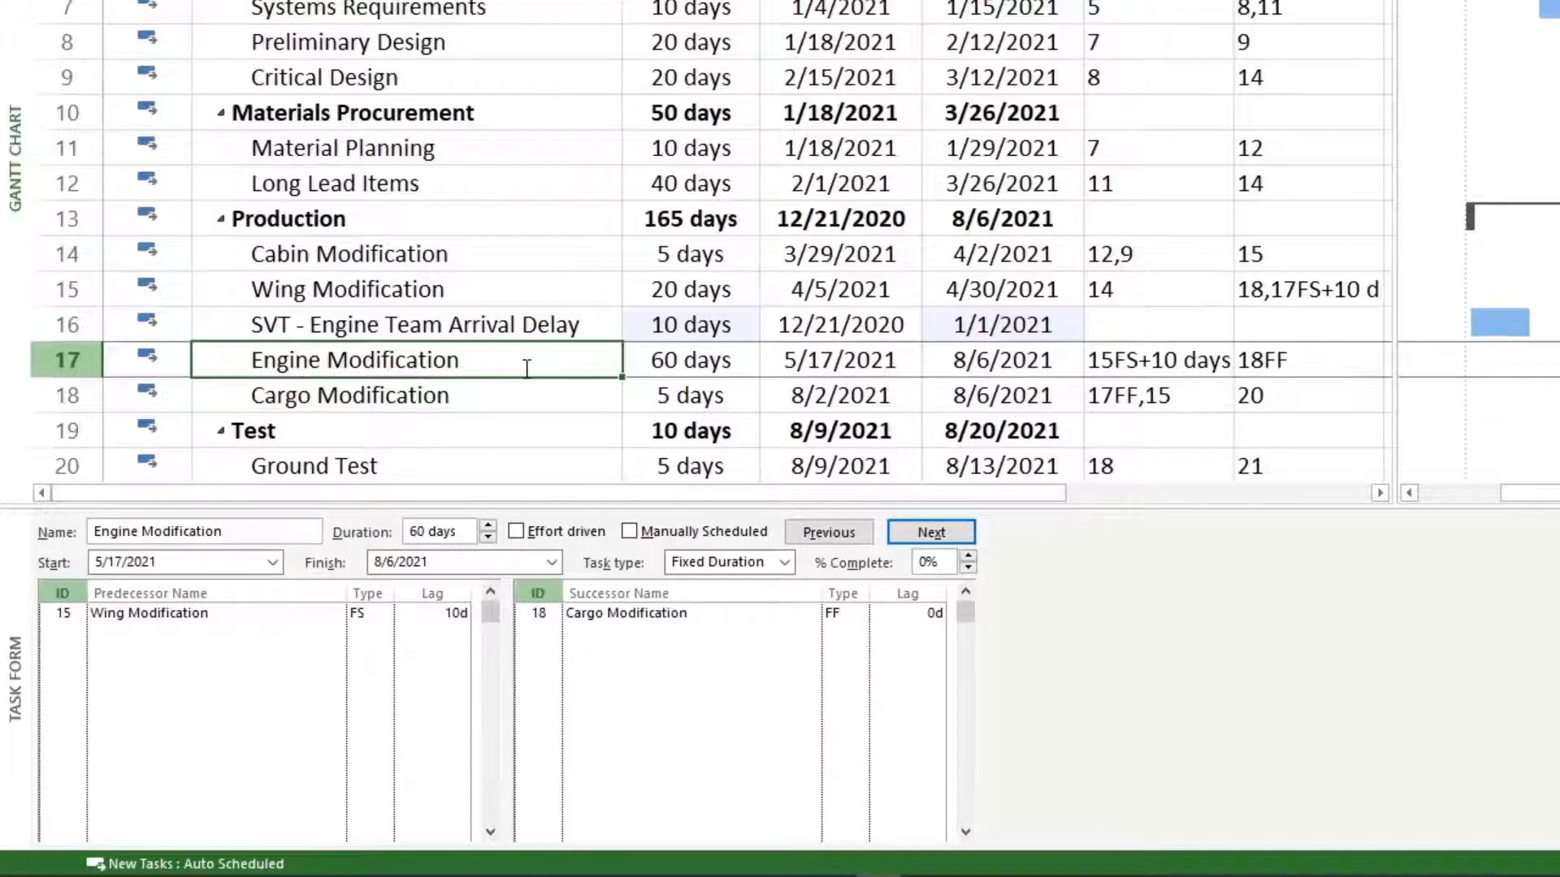
{"action": "left_click", "coordinate": [159, 615]}
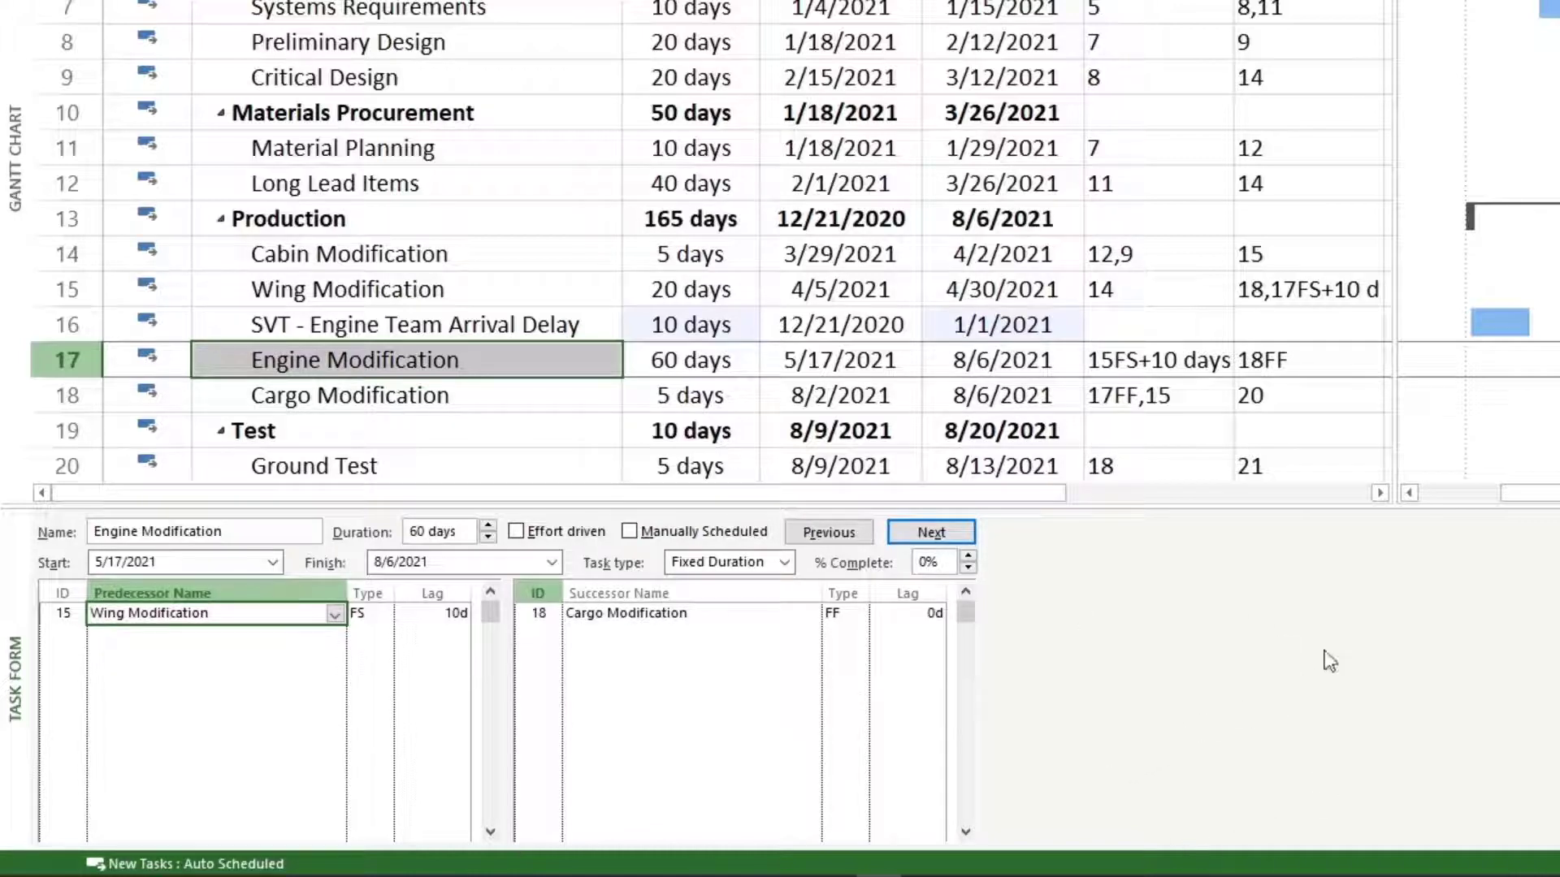
Hide and restore the task details split, then drag the split bar down to show rows through Flight Test
{"action": "right_click", "coordinate": [1300, 613]}
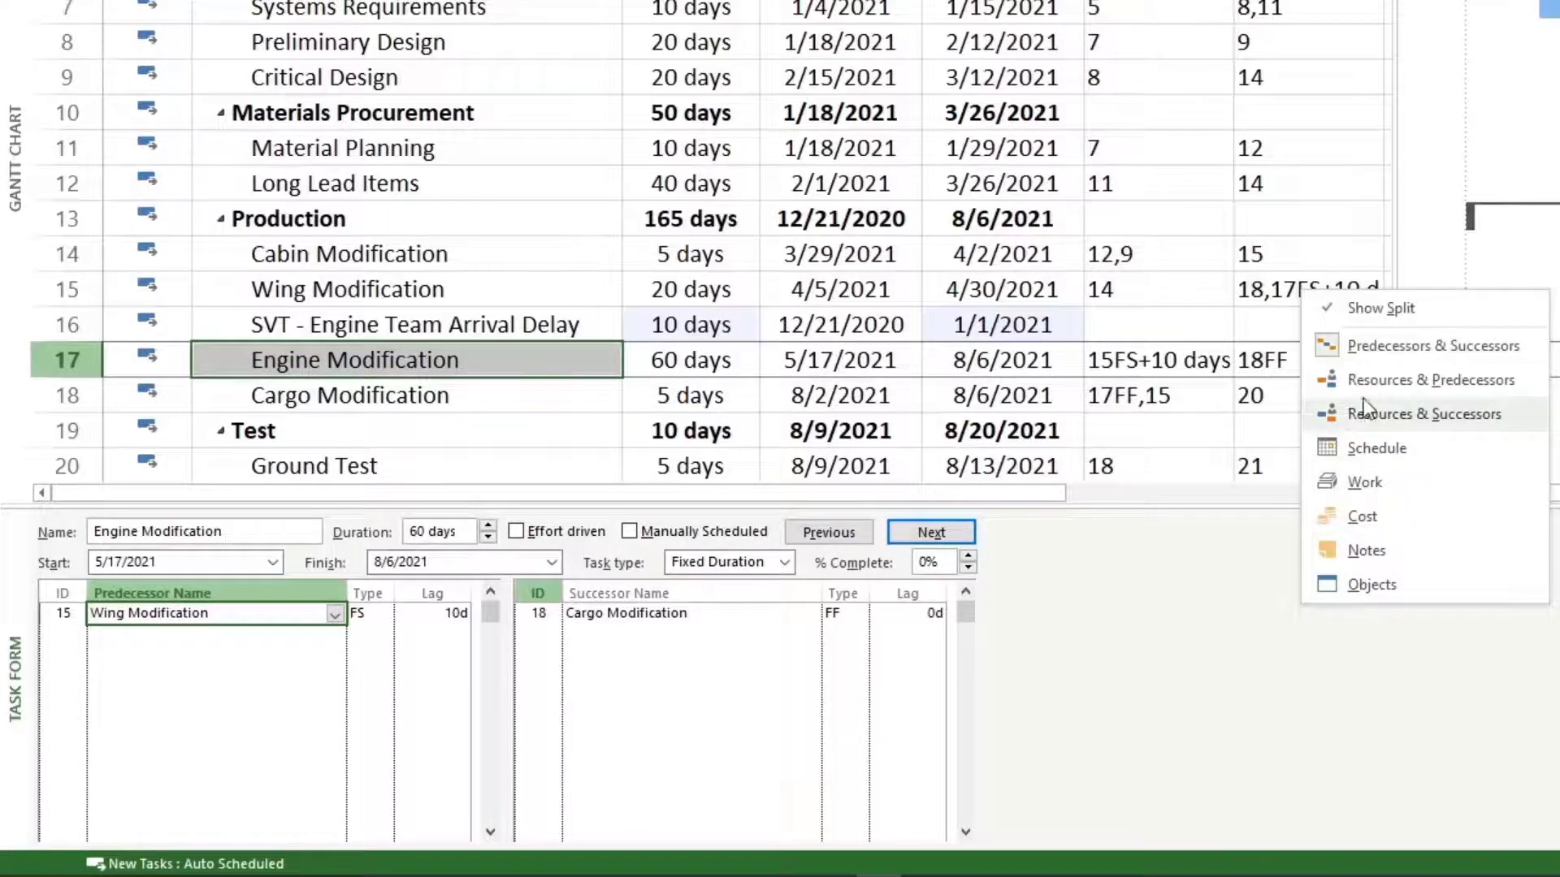
{"action": "left_click", "coordinate": [1373, 308]}
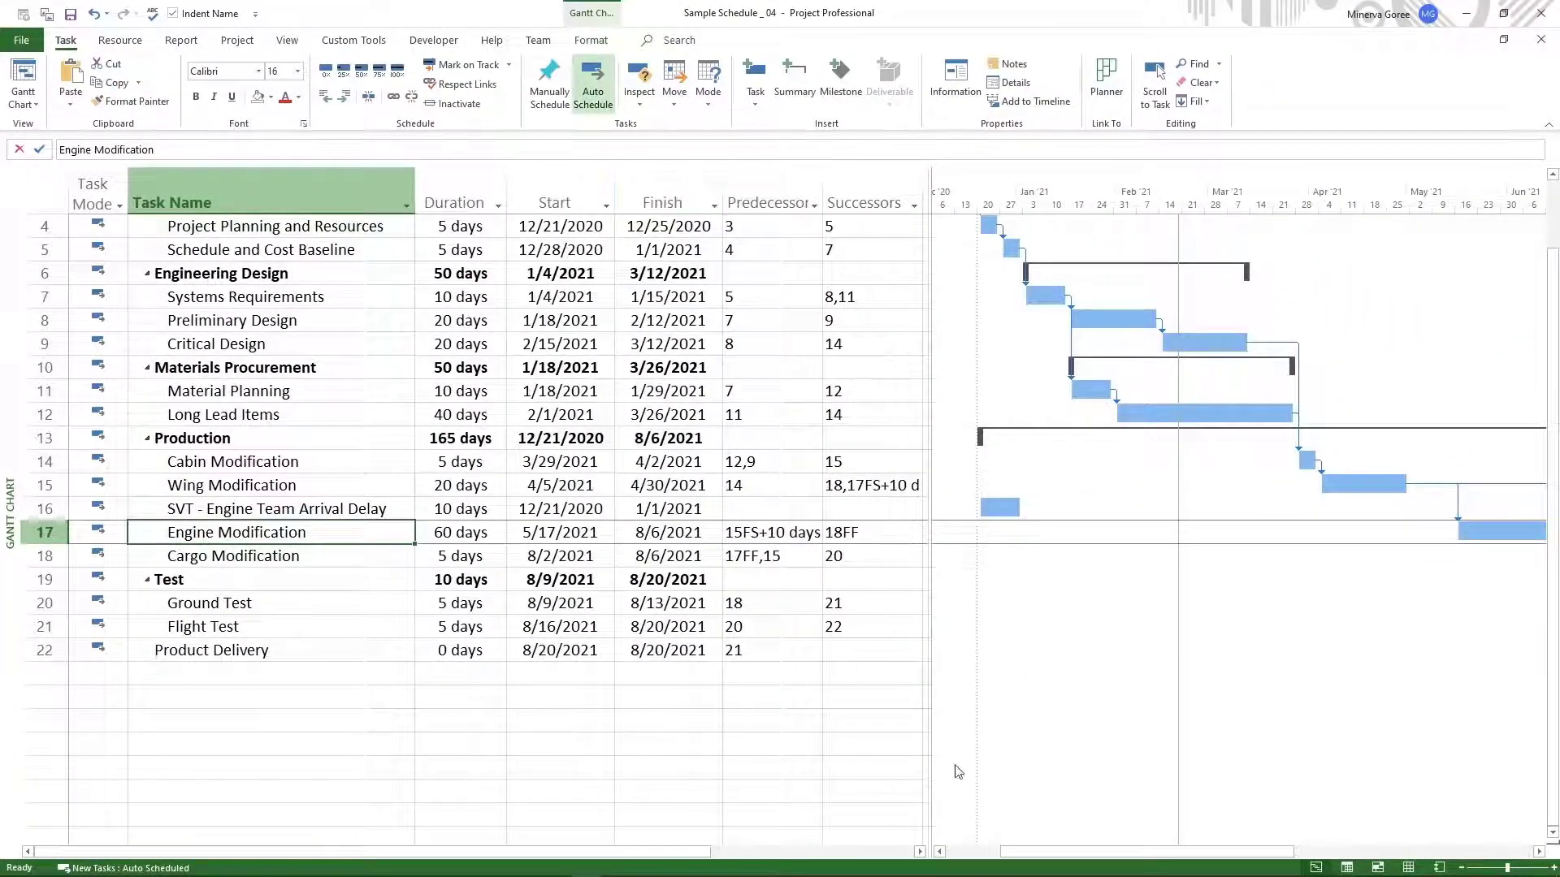
{"action": "right_click", "coordinate": [1000, 635]}
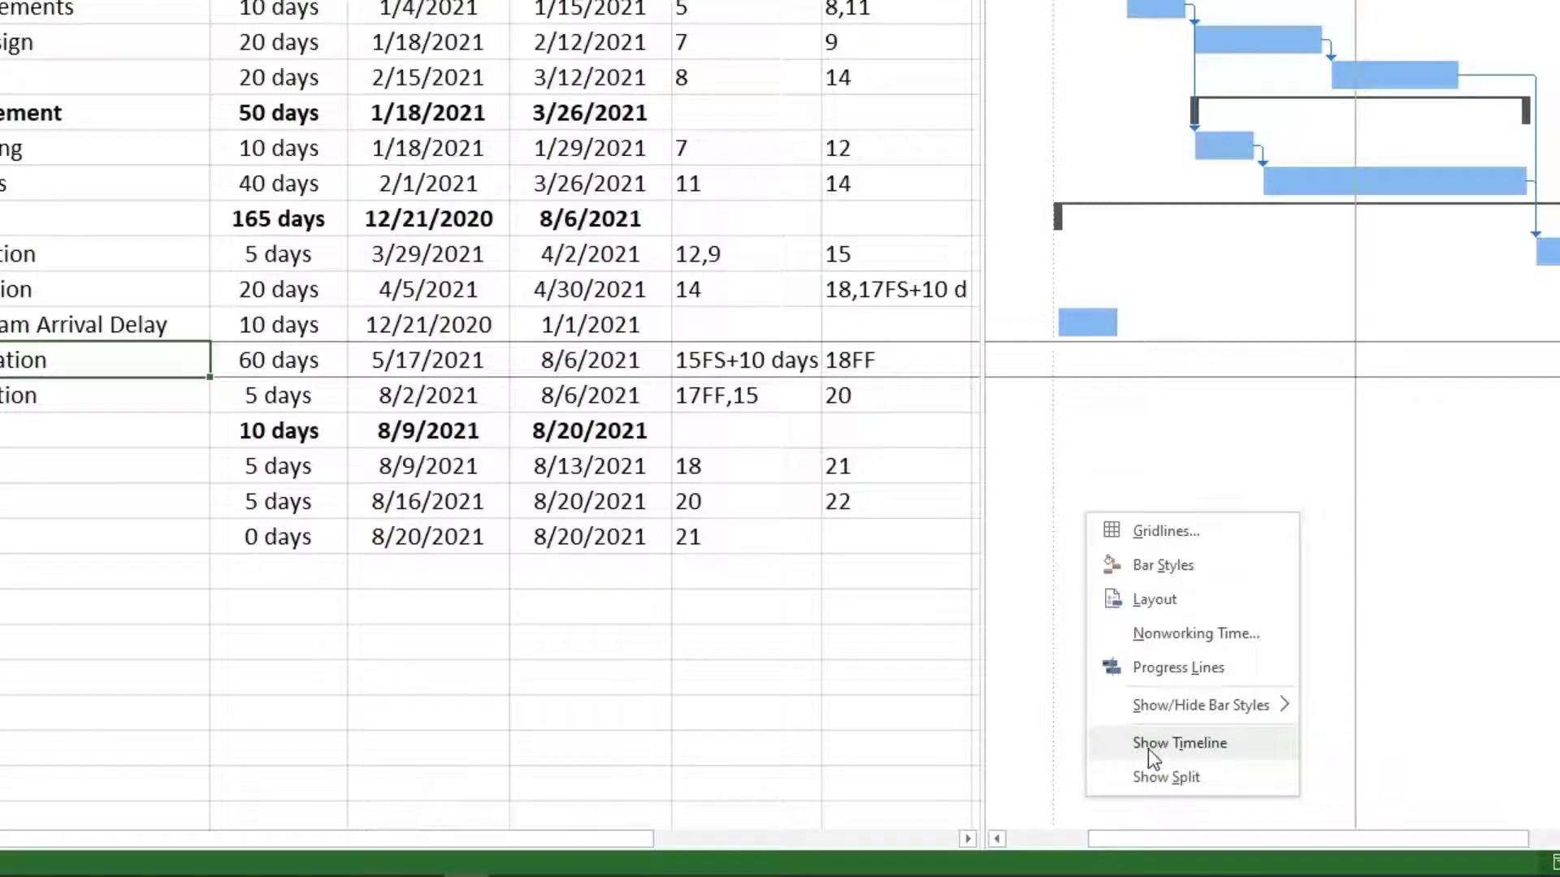
{"action": "left_click", "coordinate": [1087, 474]}
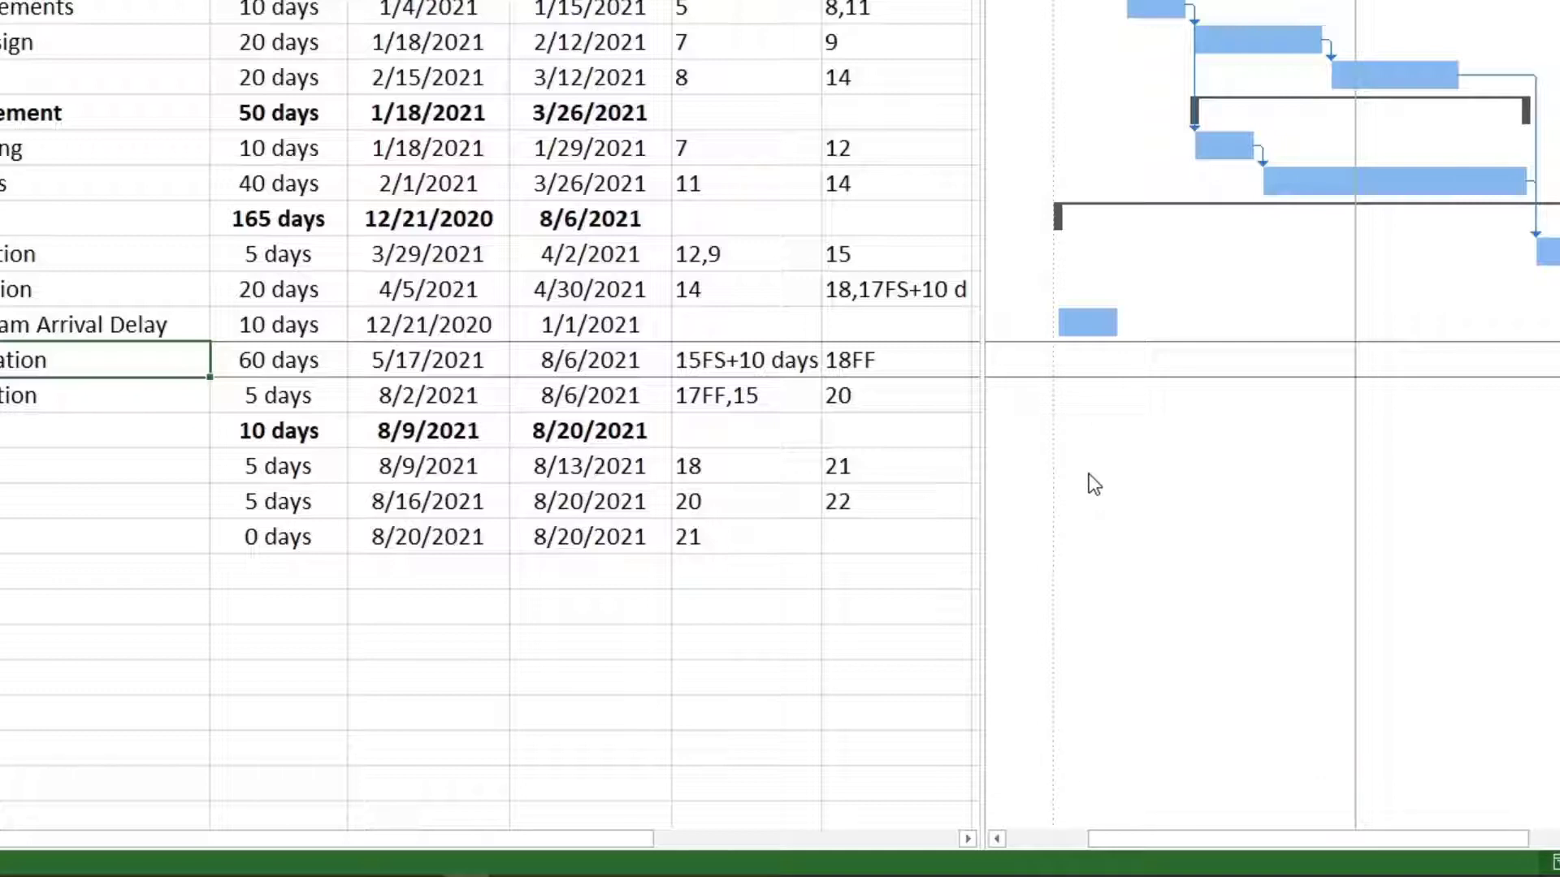
{"action": "right_click", "coordinate": [1089, 474]}
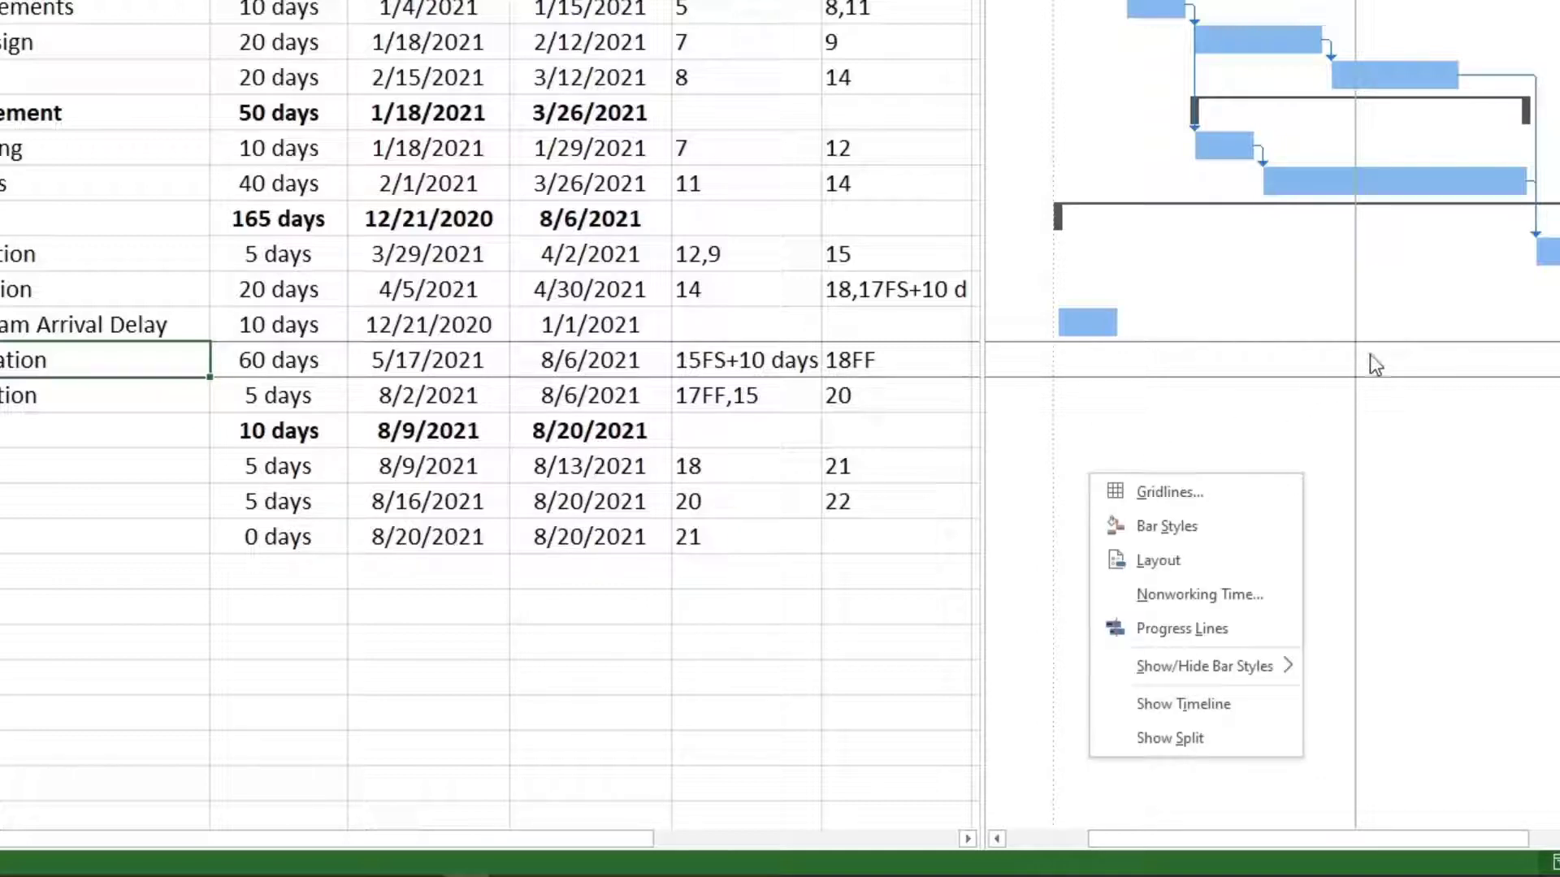
{"action": "left_click", "coordinate": [1170, 741]}
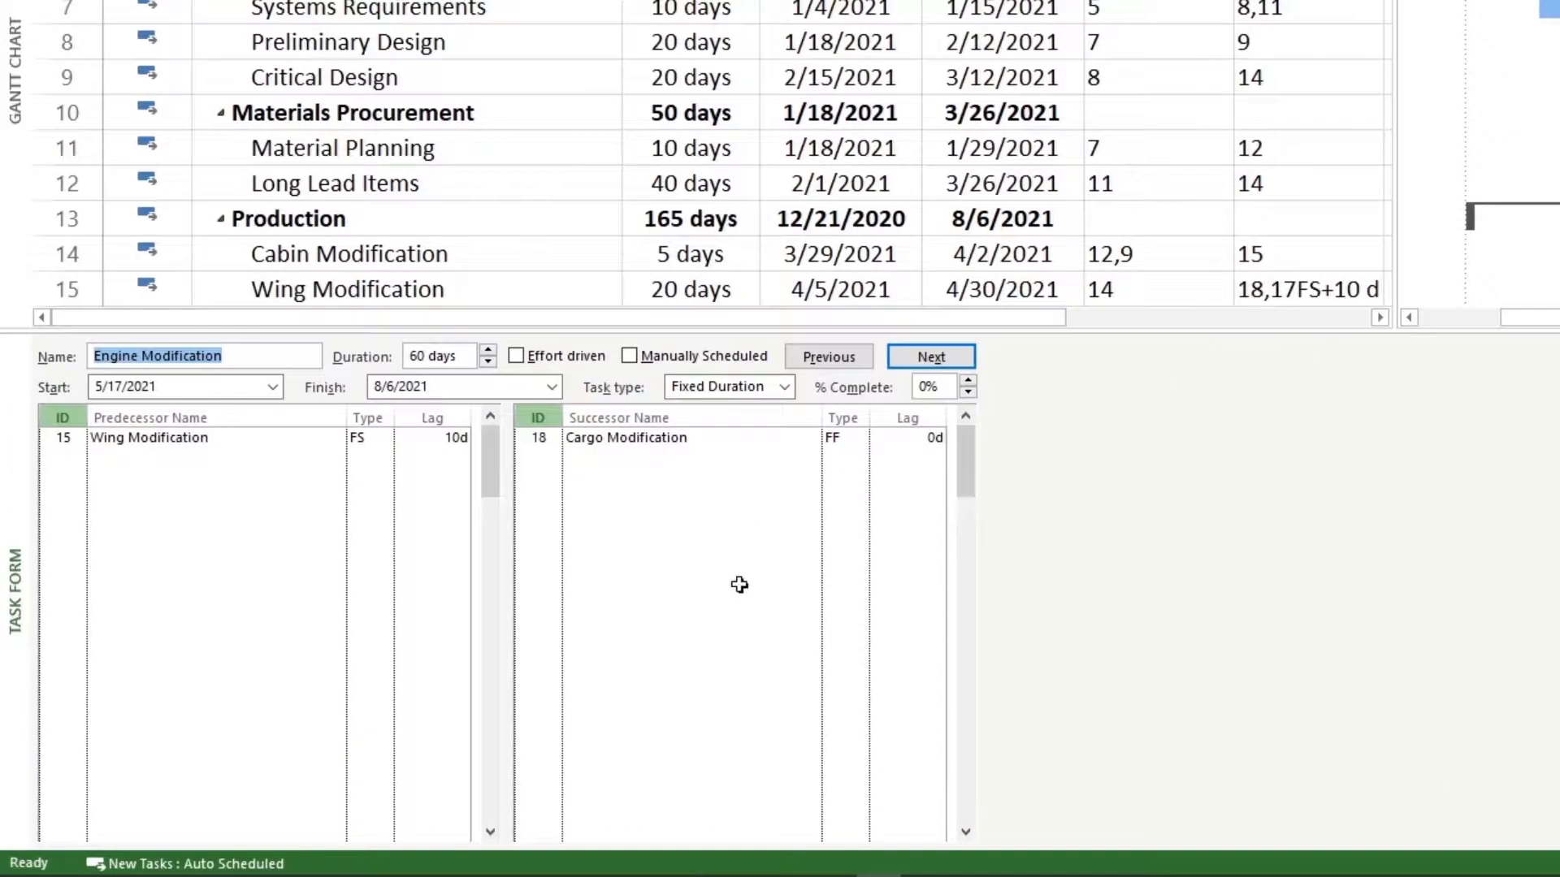
{"action": "left_click_drag", "start_coordinate": [1097, 329], "coordinate": [1074, 556]}
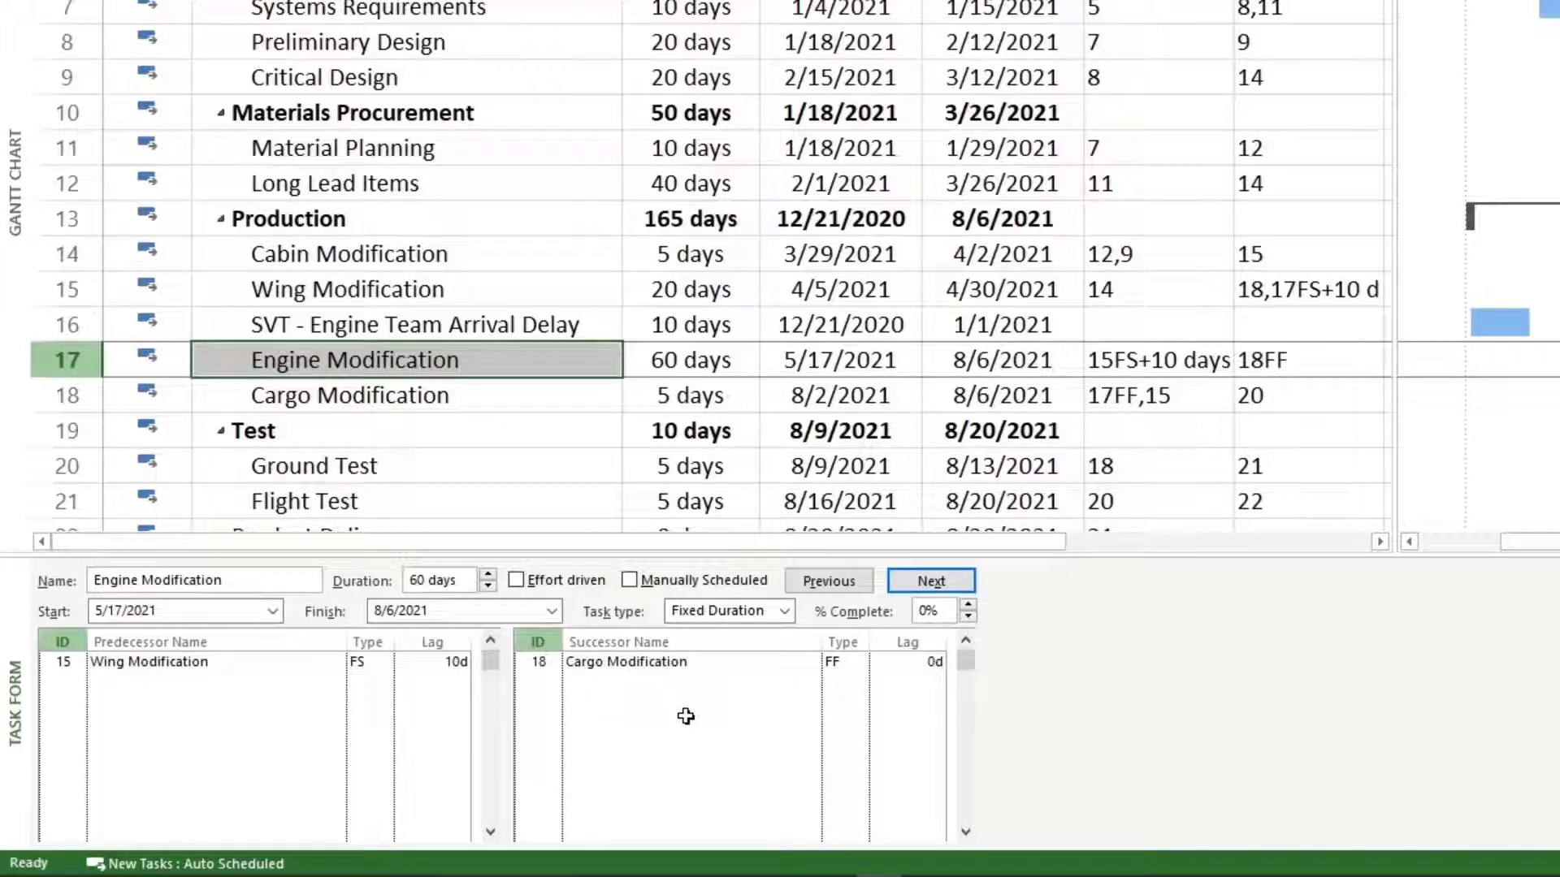
Switch the task form to Predecessors & Successors and delete Engine Modification's Wing Modification link
{"action": "right_click", "coordinate": [1101, 661]}
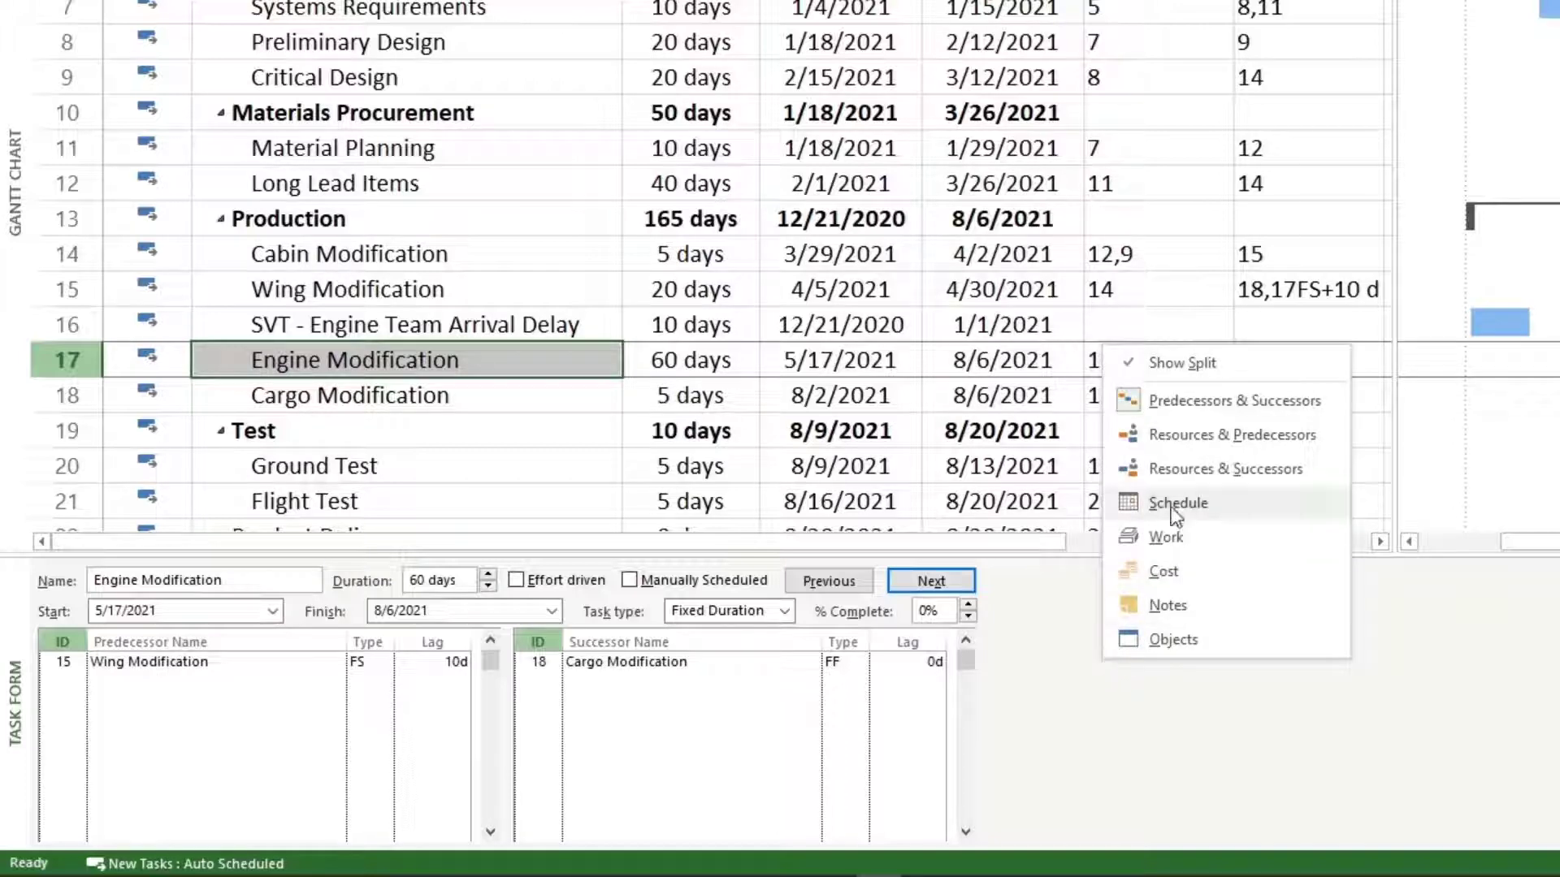
{"action": "left_click", "coordinate": [1181, 408]}
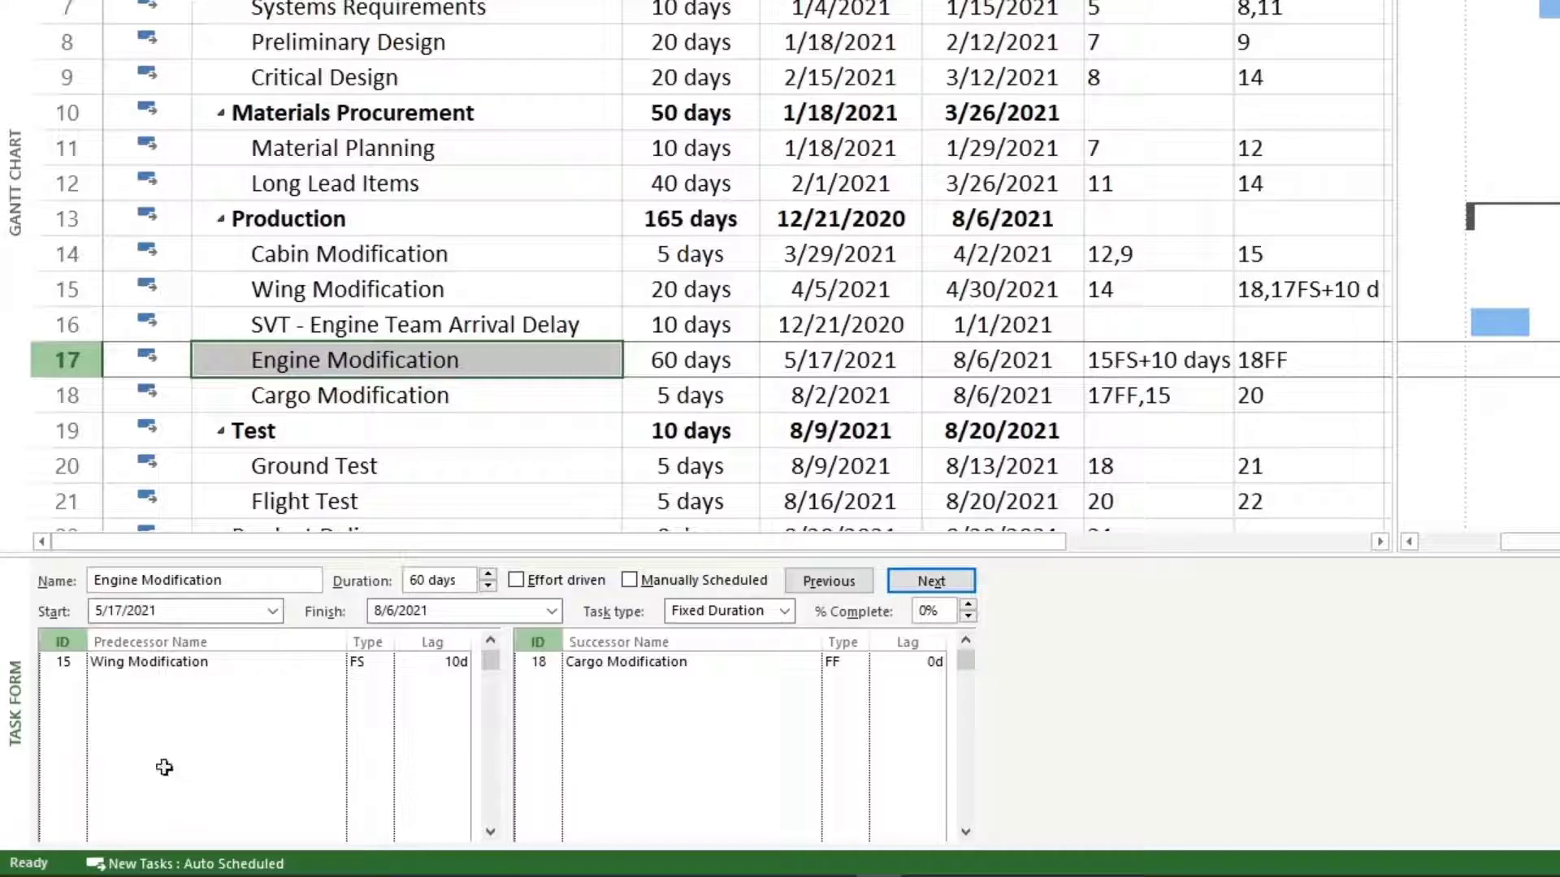
{"action": "left_click", "coordinate": [173, 666]}
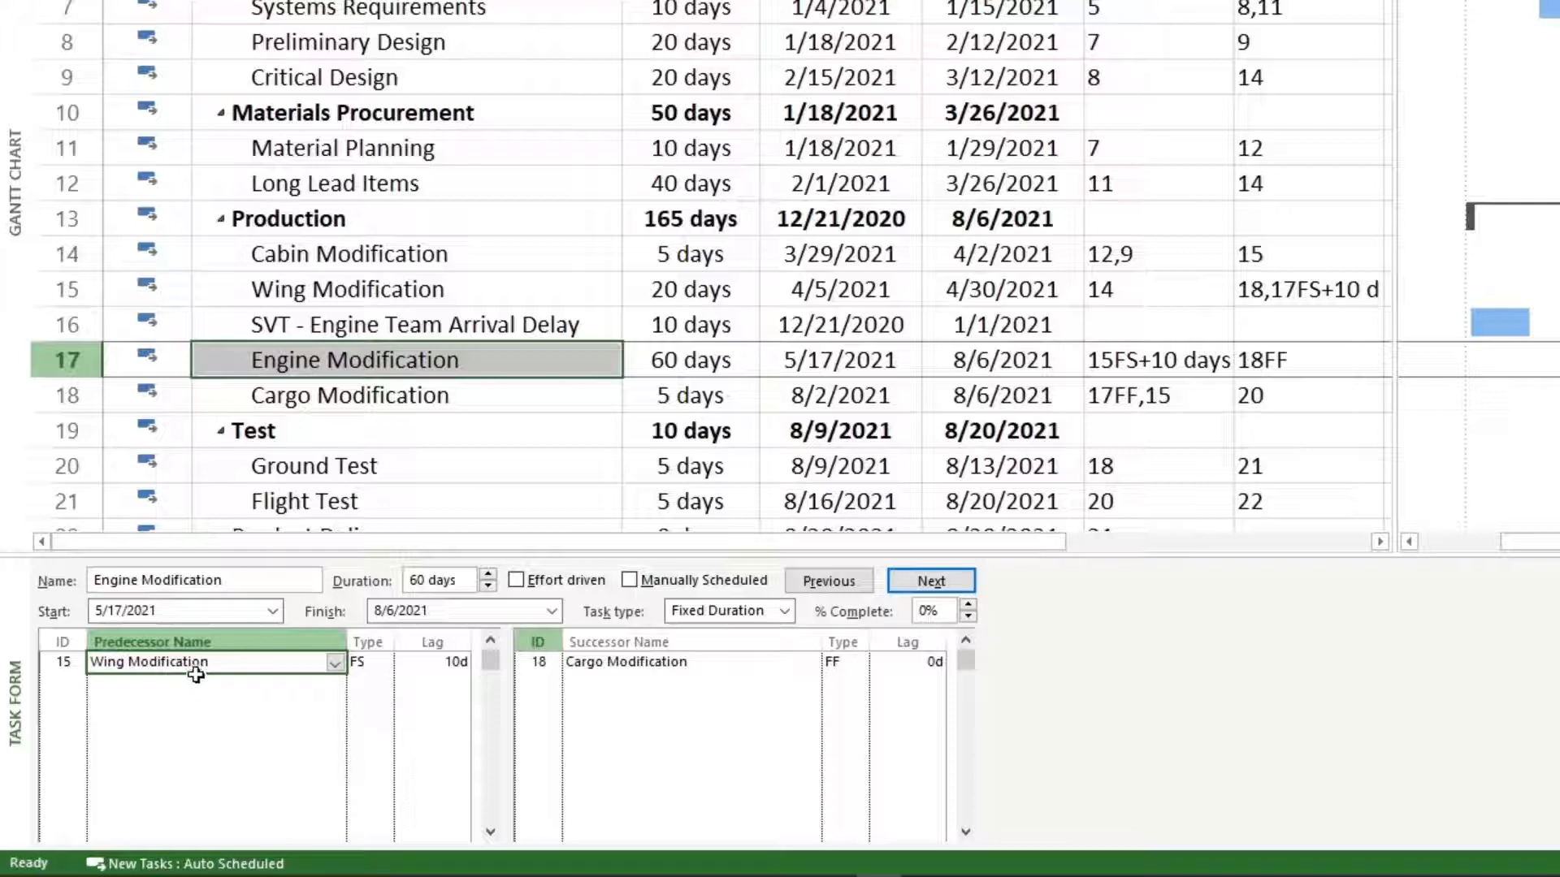
{"action": "key", "text": "Delete"}
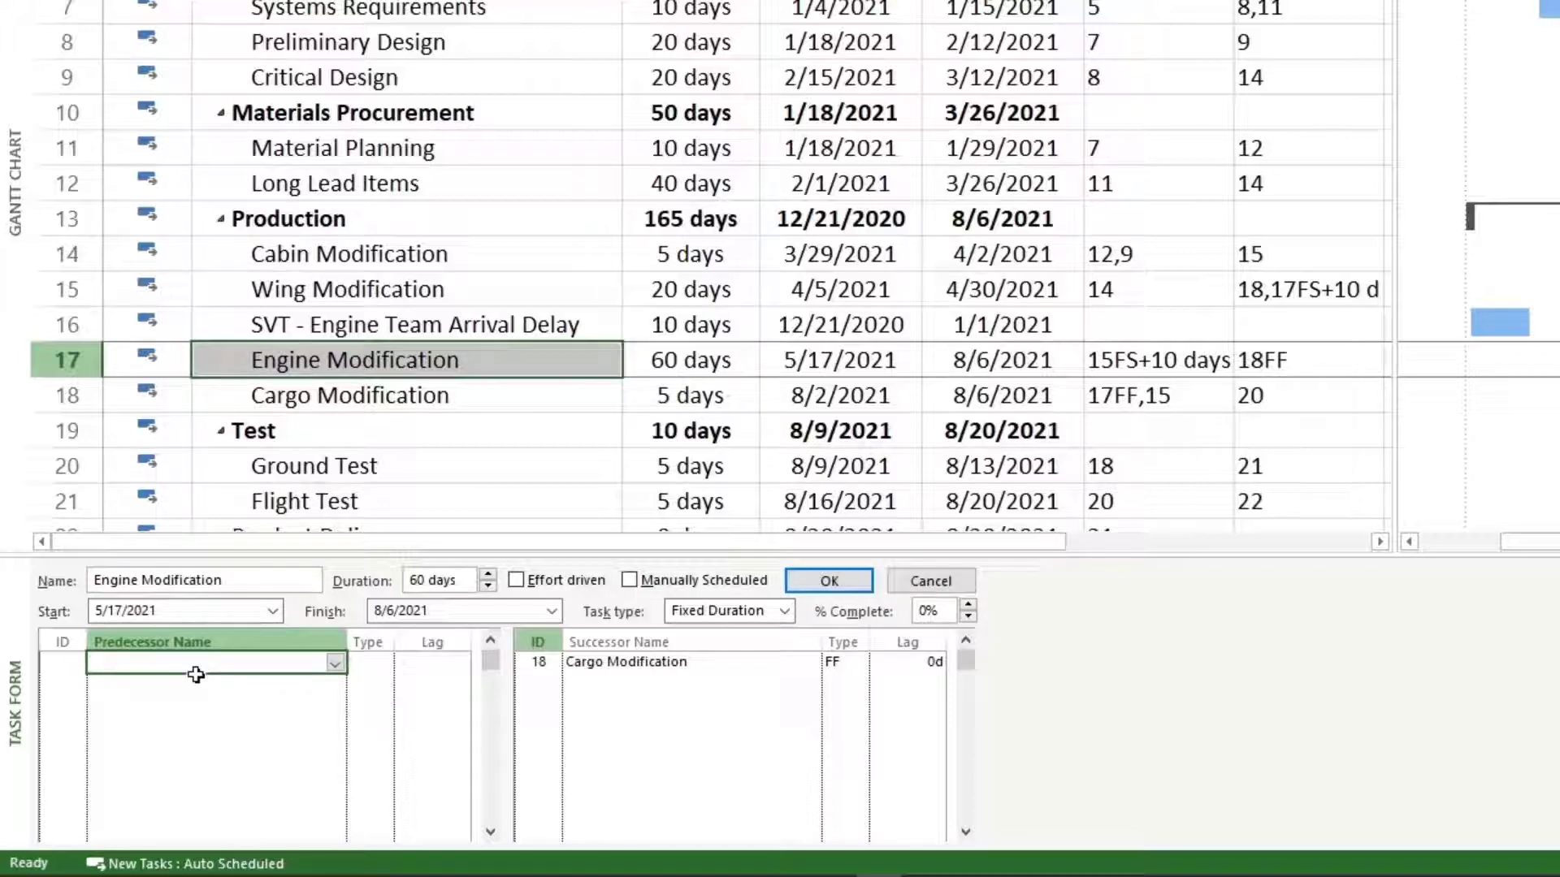
{"action": "left_click", "coordinate": [830, 583]}
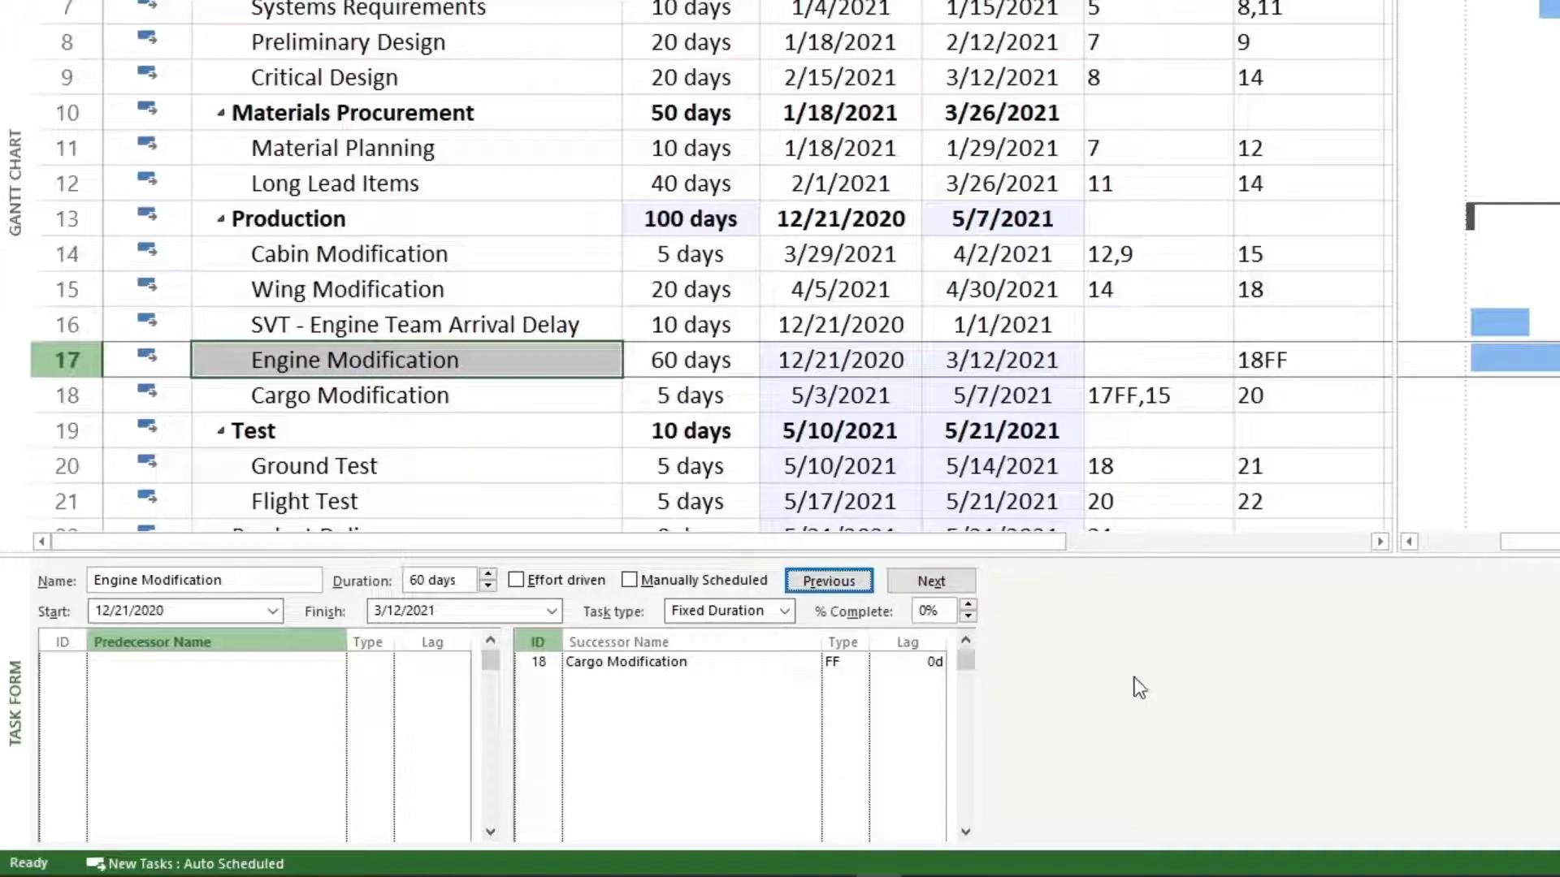
Undo the previous removal and compare Wing Modification's finish with Engine Modification's start
{"action": "key", "text": "ctrl+y"}
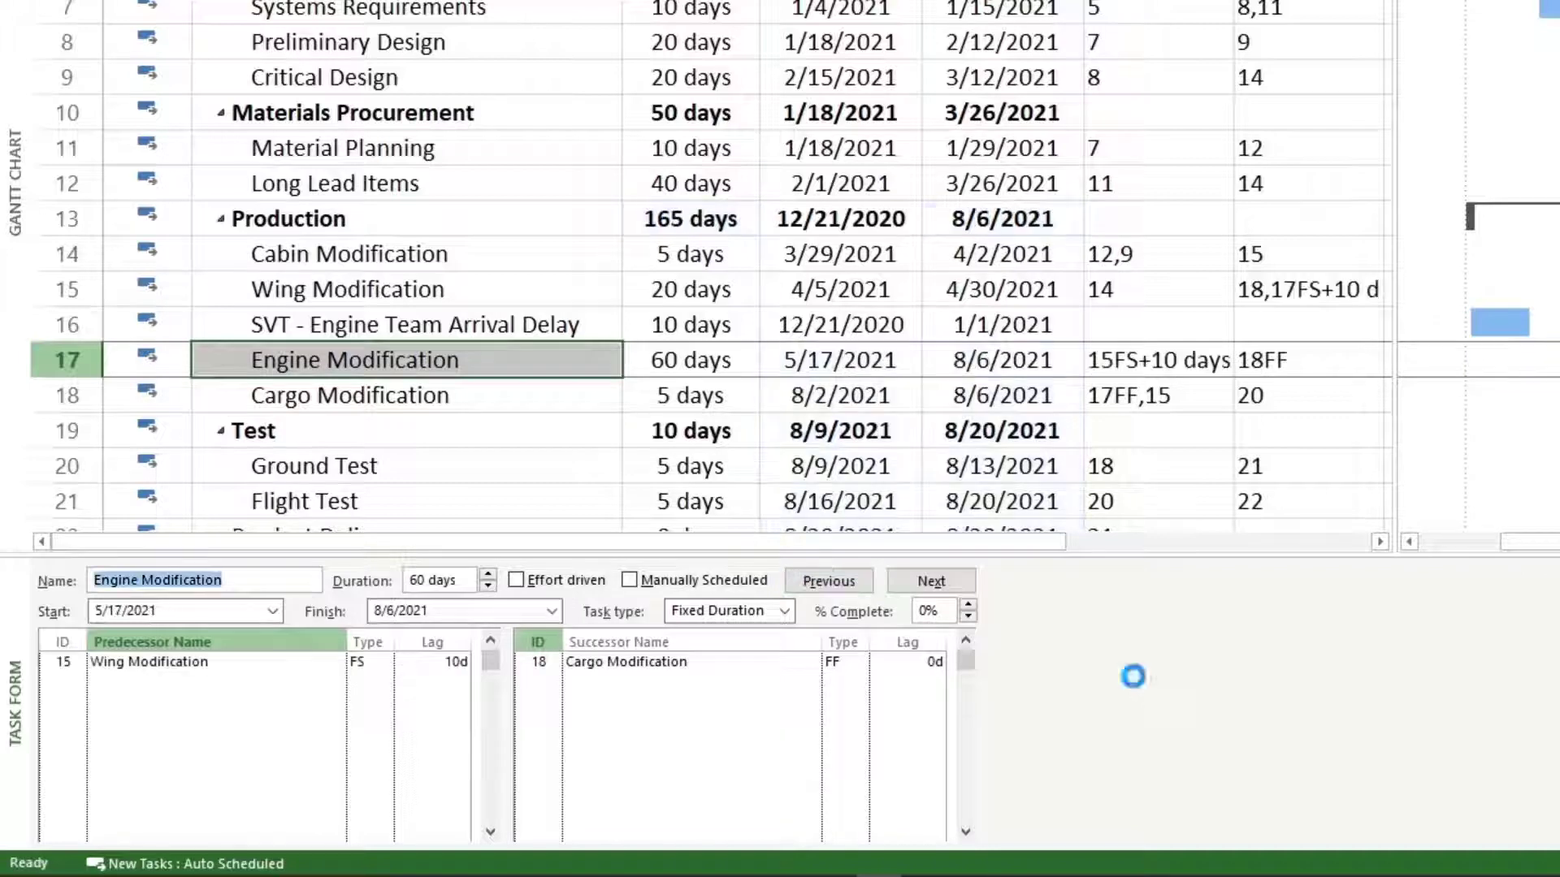
{"action": "left_click", "coordinate": [414, 329]}
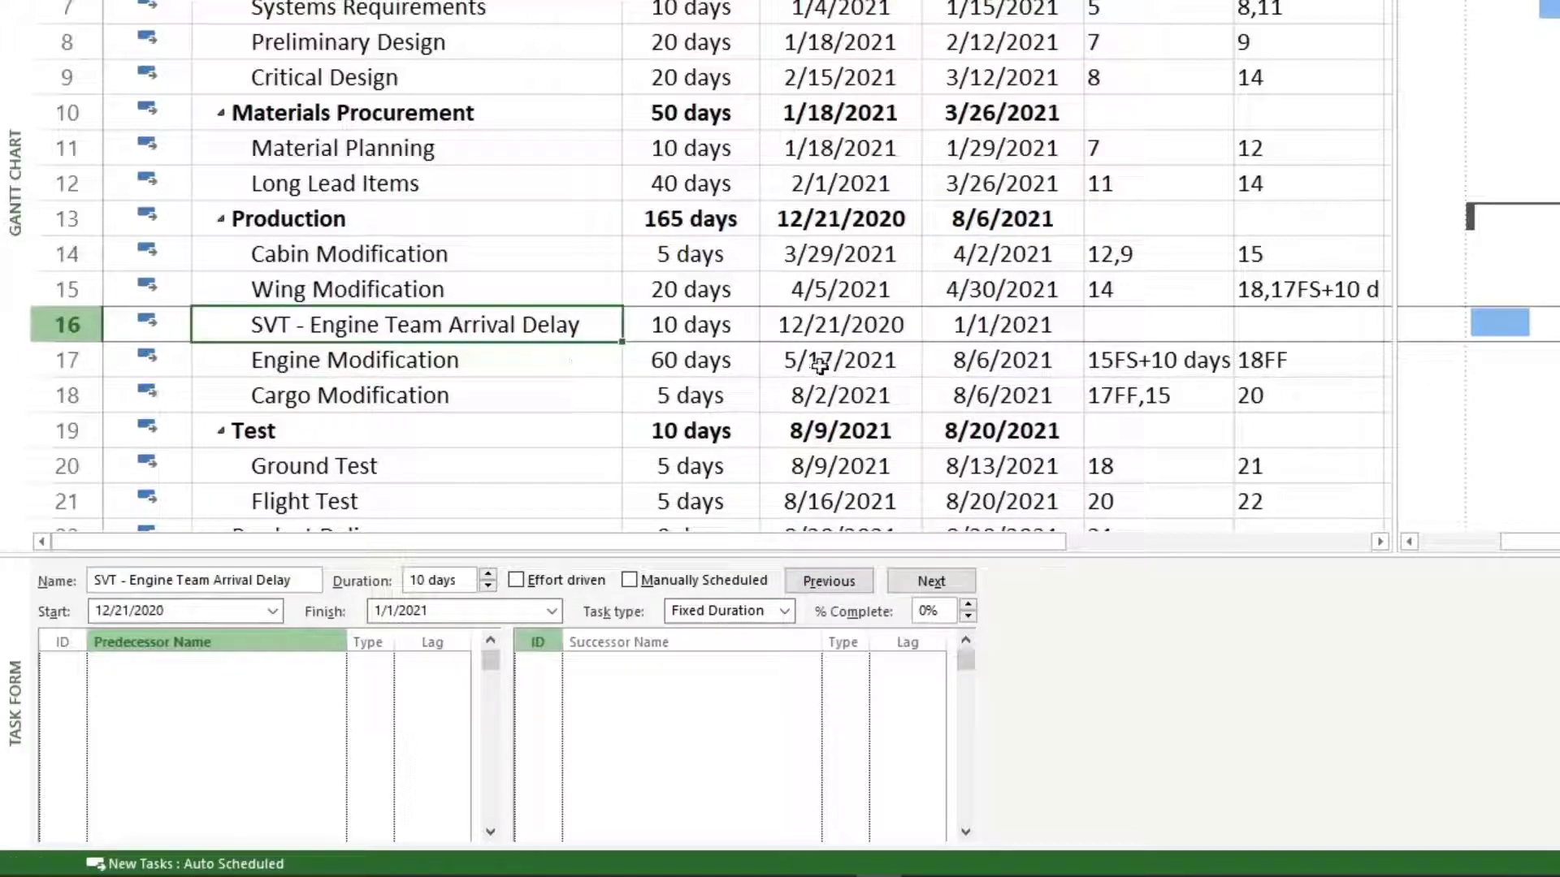
{"action": "left_click", "coordinate": [439, 293]}
{"action": "left_click", "coordinate": [998, 290]}
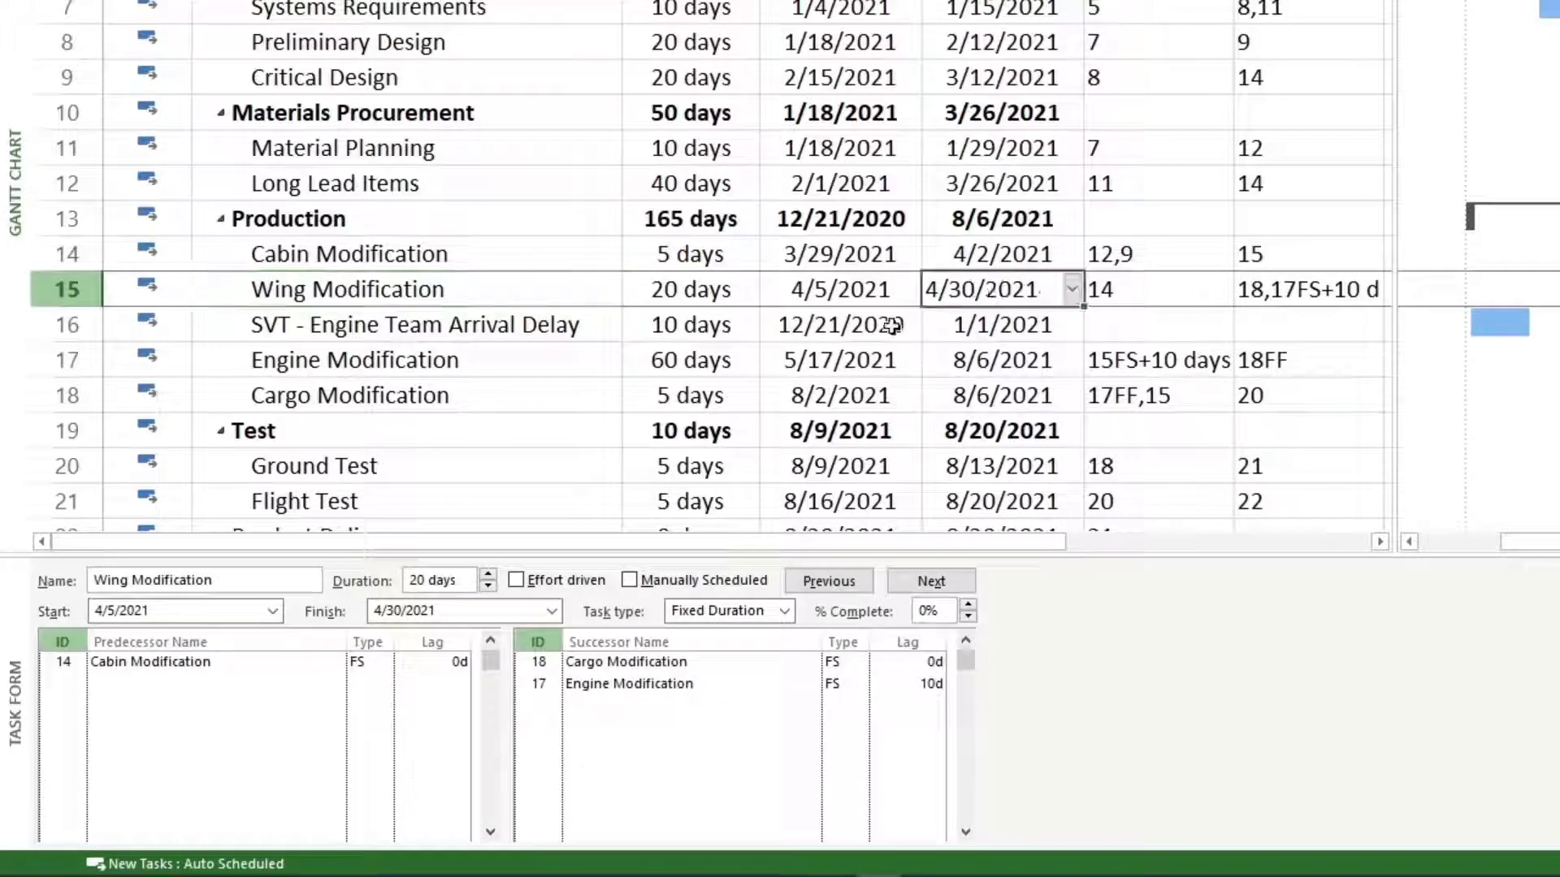
{"action": "left_click", "coordinate": [406, 368]}
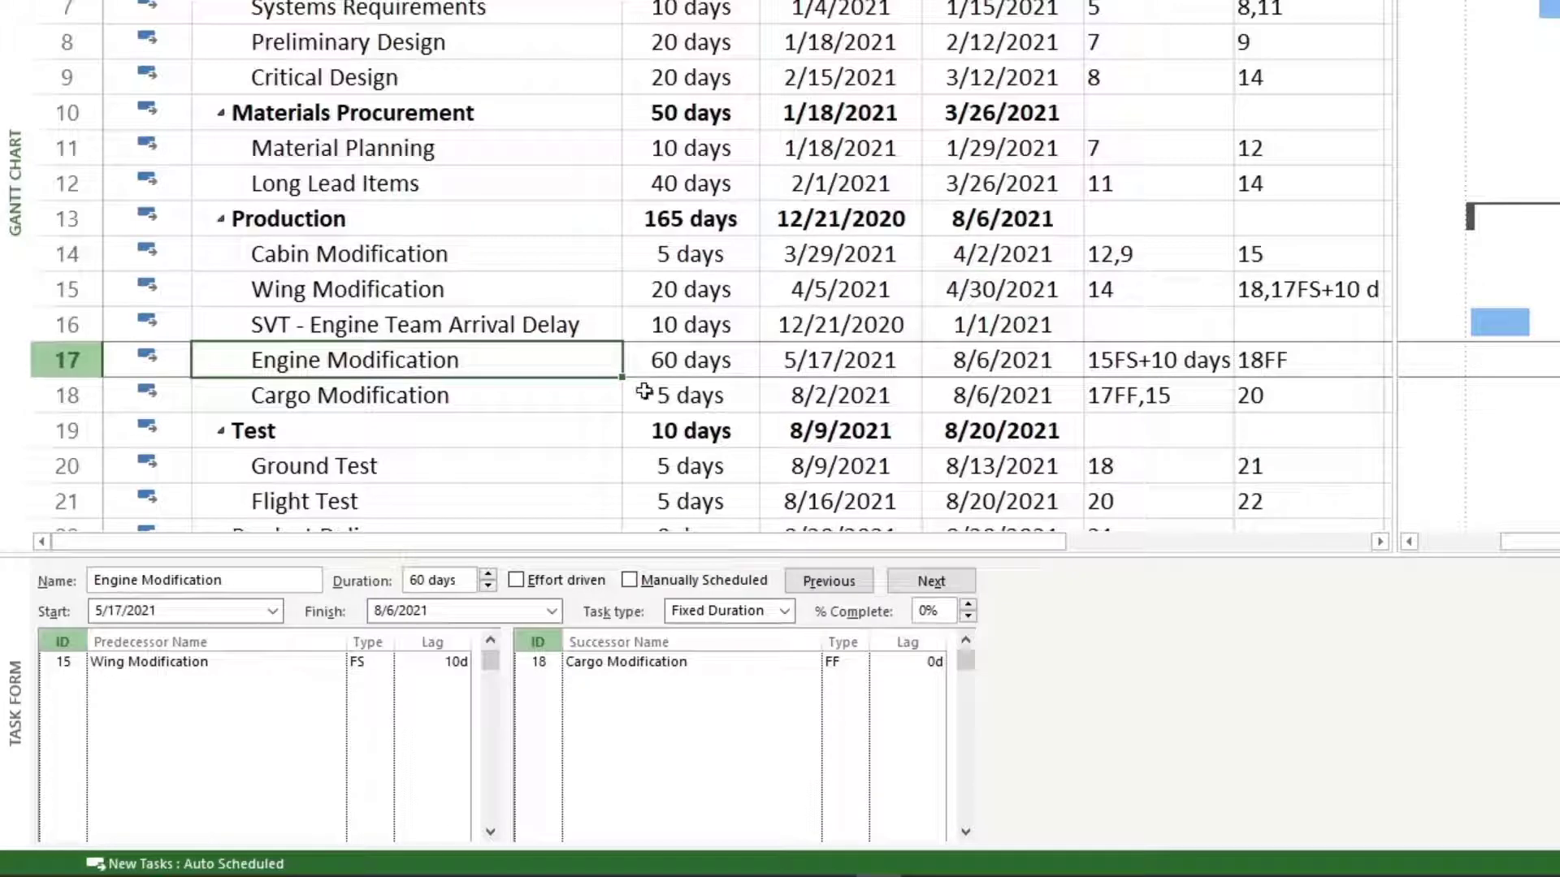
{"action": "left_click", "coordinate": [861, 360]}
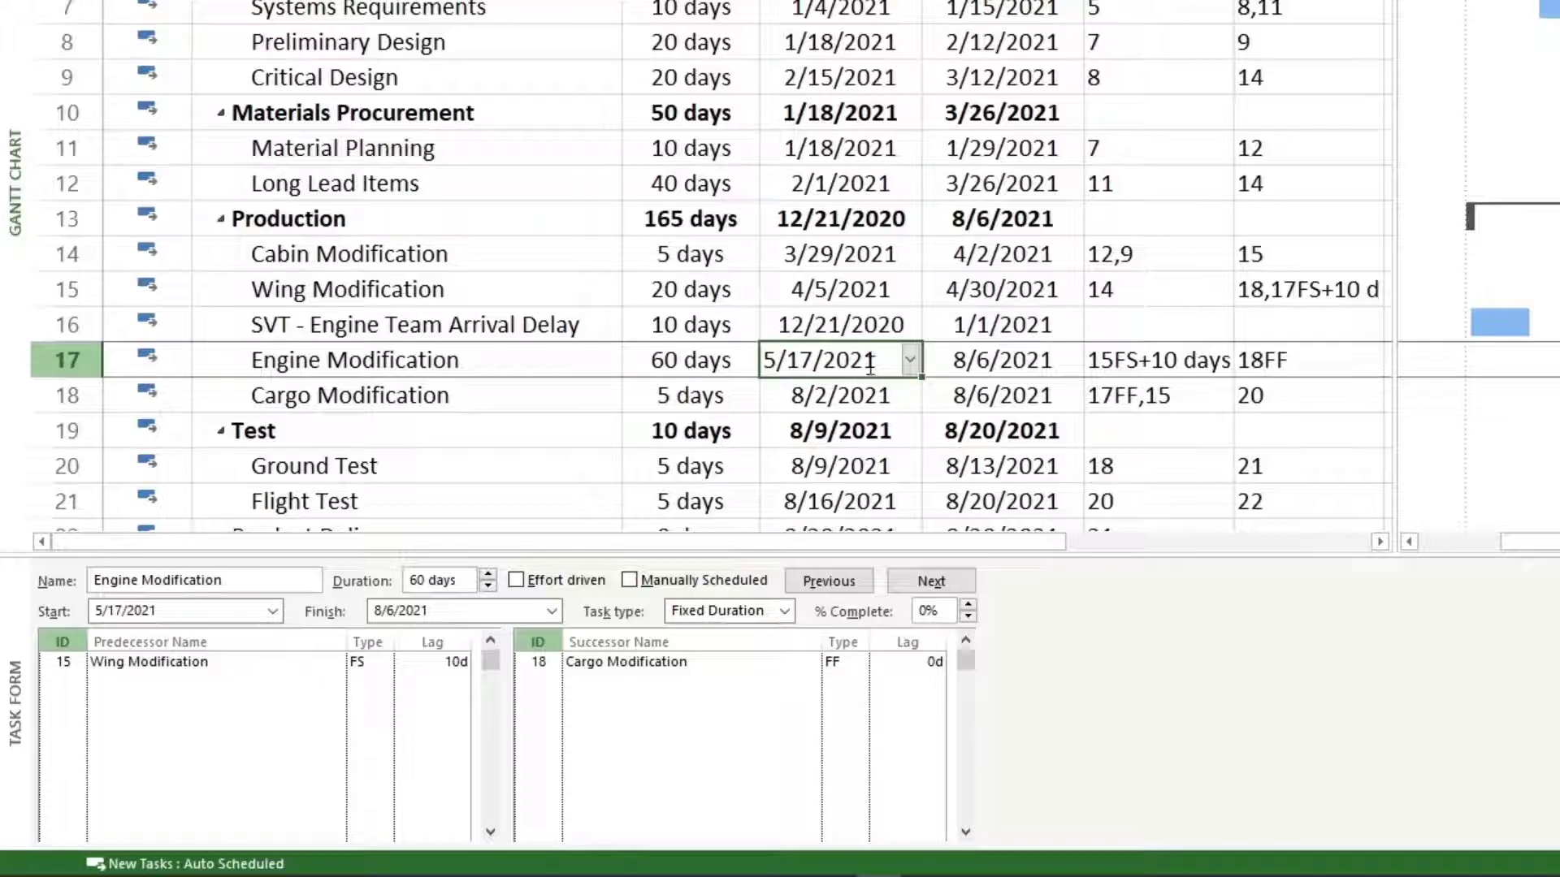
Delete Engine Modification's Wing Modification FS+10d predecessor link and confirm
{"action": "left_click", "coordinate": [186, 662]}
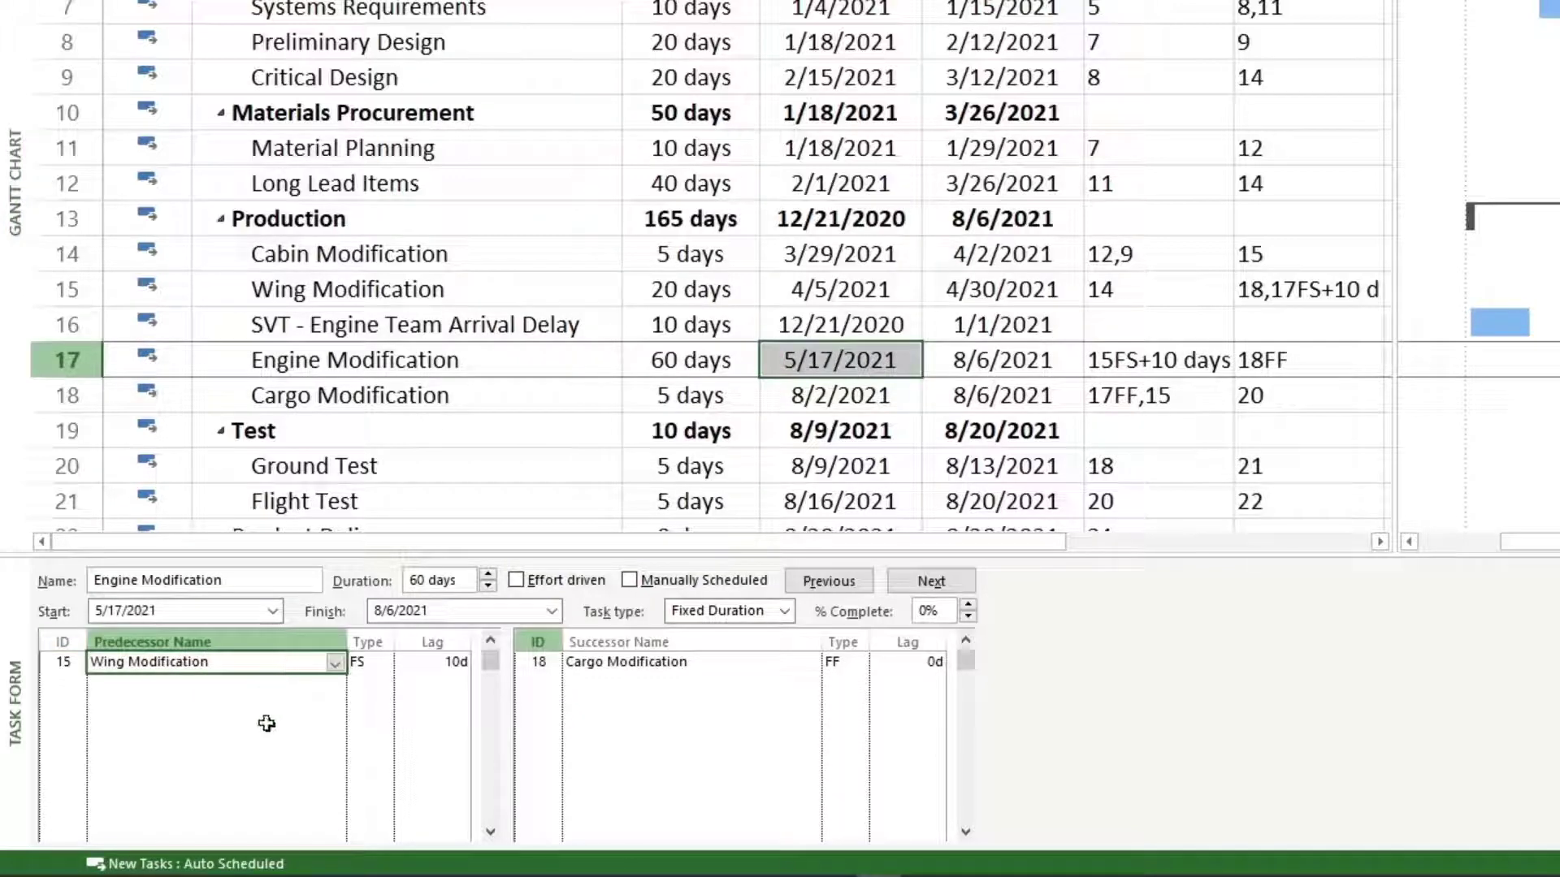
{"action": "key", "text": "Delete"}
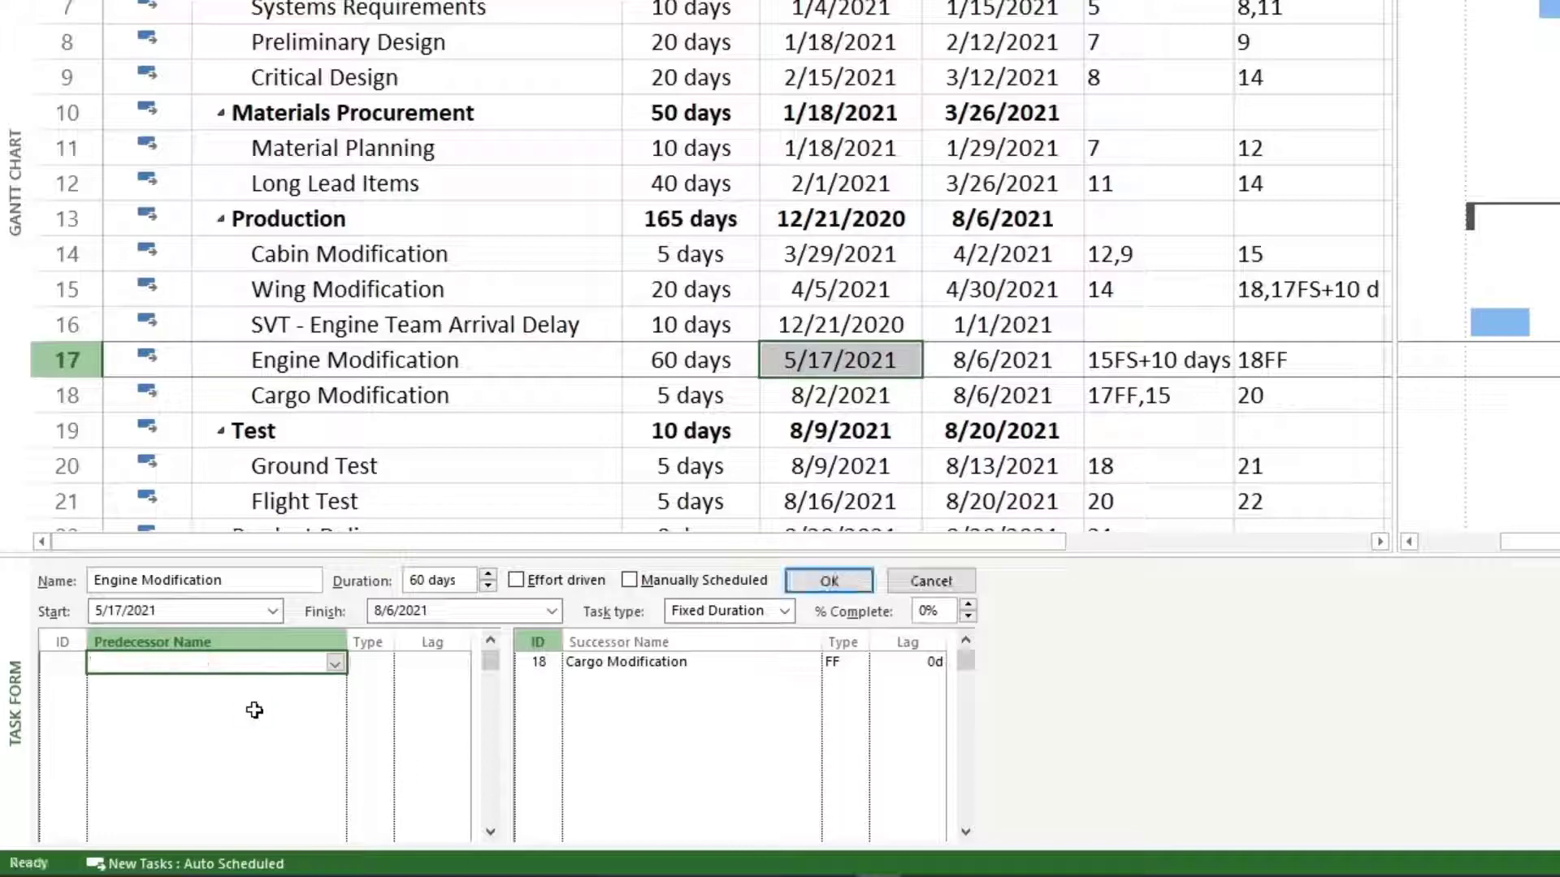
{"action": "left_click", "coordinate": [814, 584]}
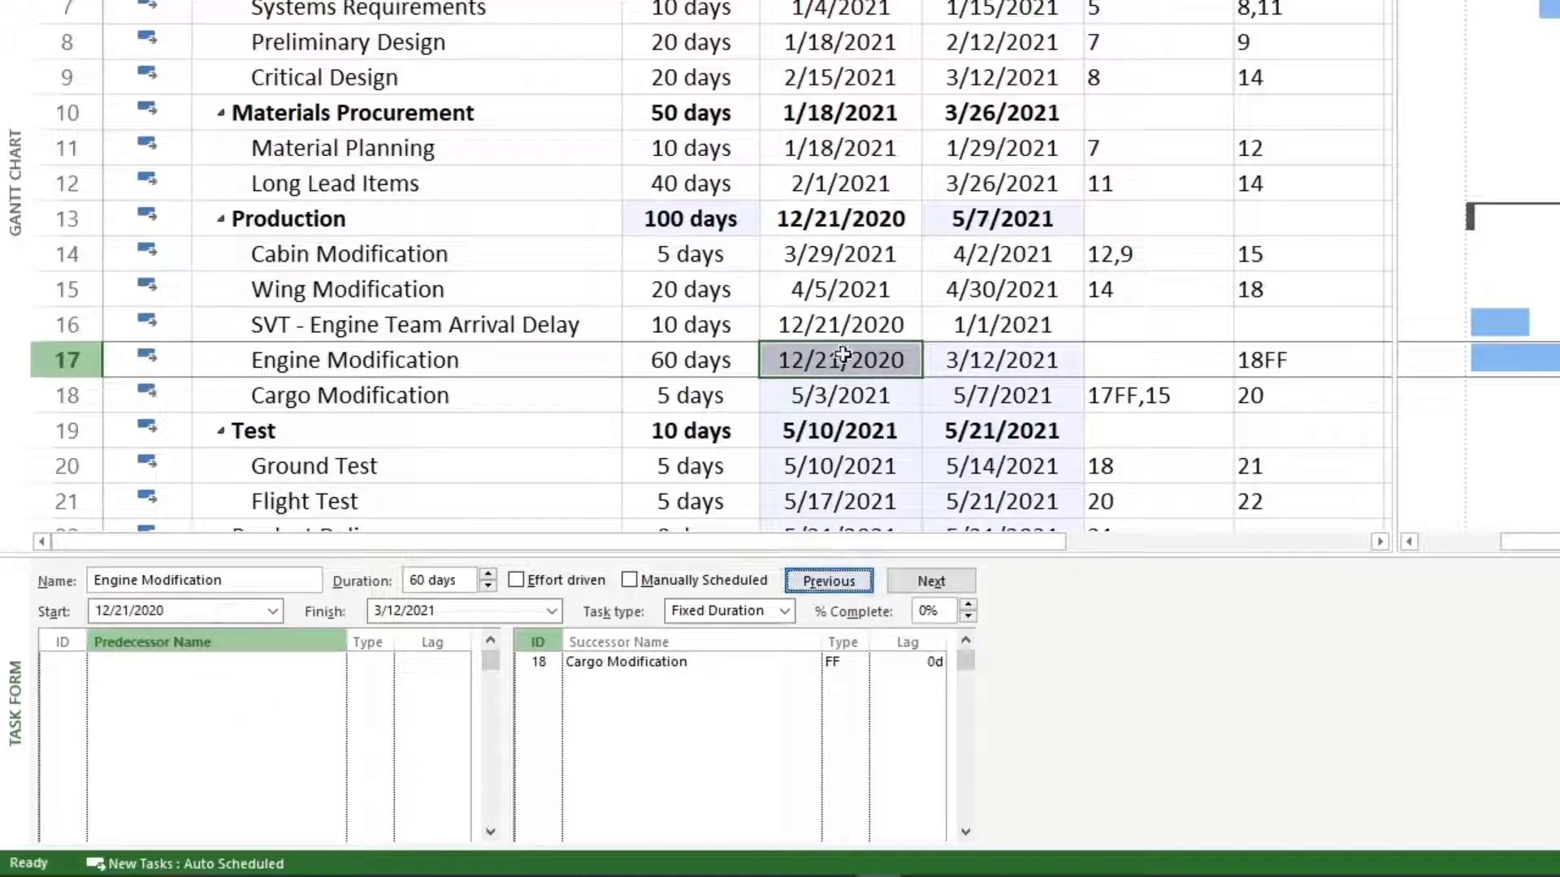
Set task 15, Wing Modification, as the SVT task's predecessor
{"action": "left_click", "coordinate": [374, 294]}
{"action": "left_click_drag", "start_coordinate": [374, 294], "coordinate": [371, 361]}
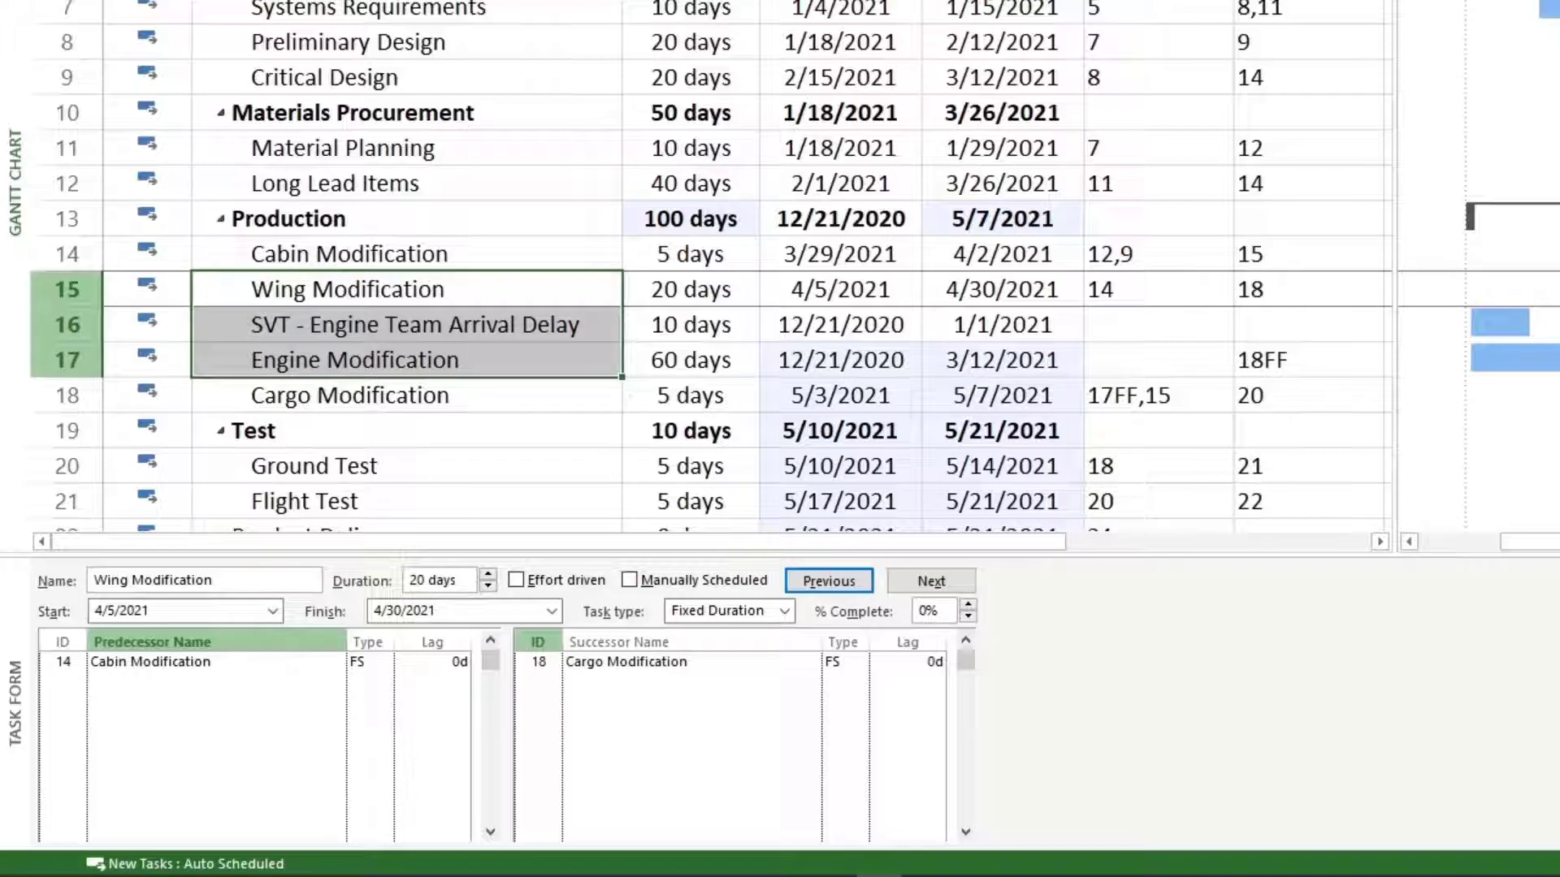
{"action": "left_click", "coordinate": [420, 294]}
{"action": "left_click", "coordinate": [414, 331]}
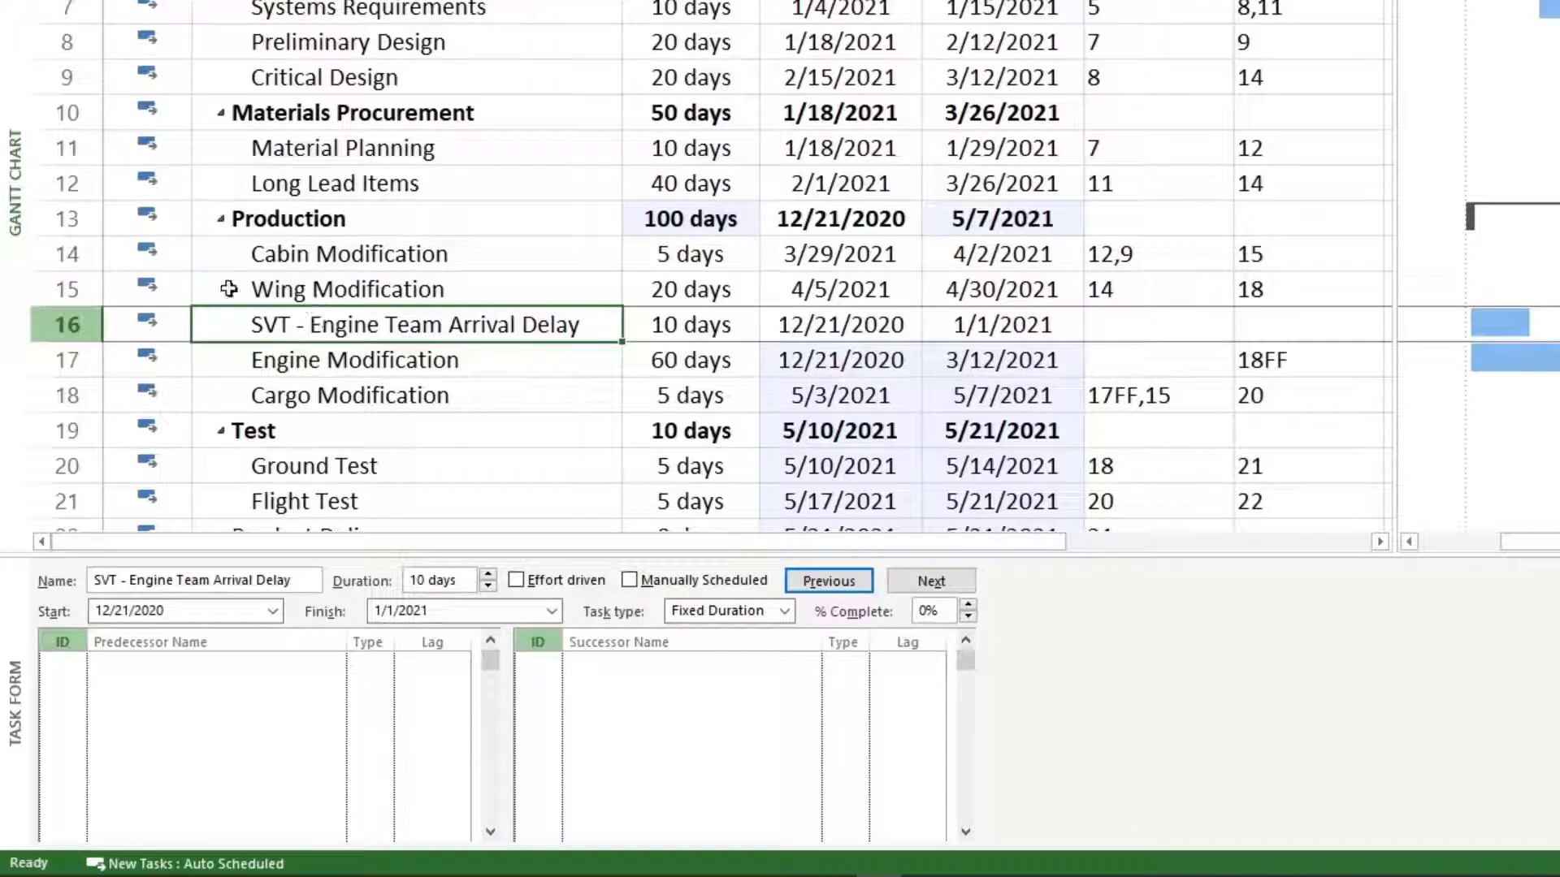
{"action": "left_click", "coordinate": [62, 668]}
{"action": "type", "text": "15"}
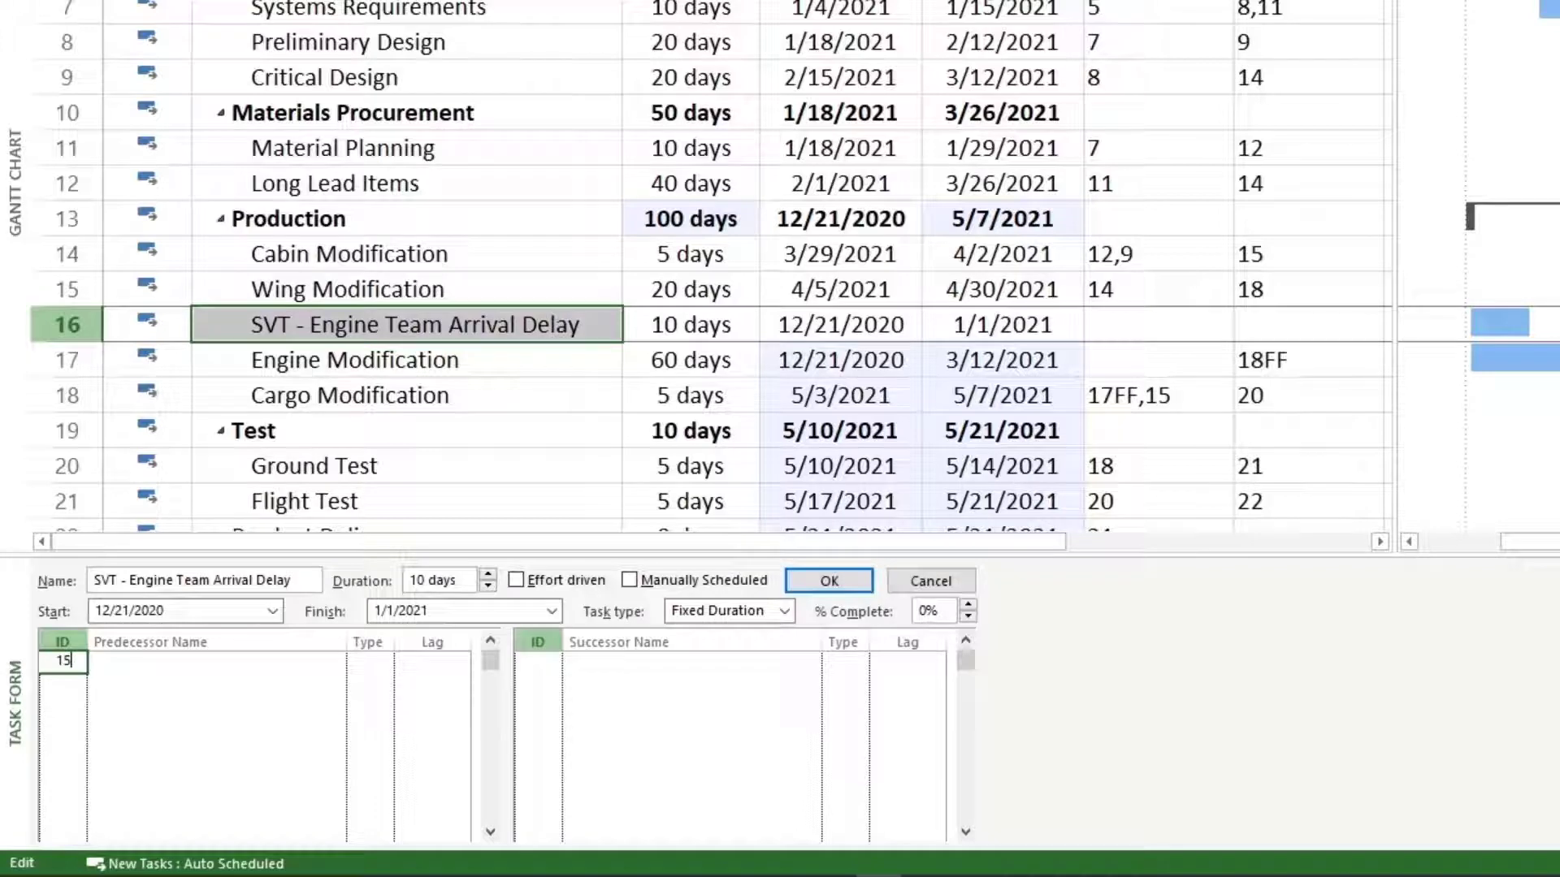
{"action": "left_click", "coordinate": [840, 582]}
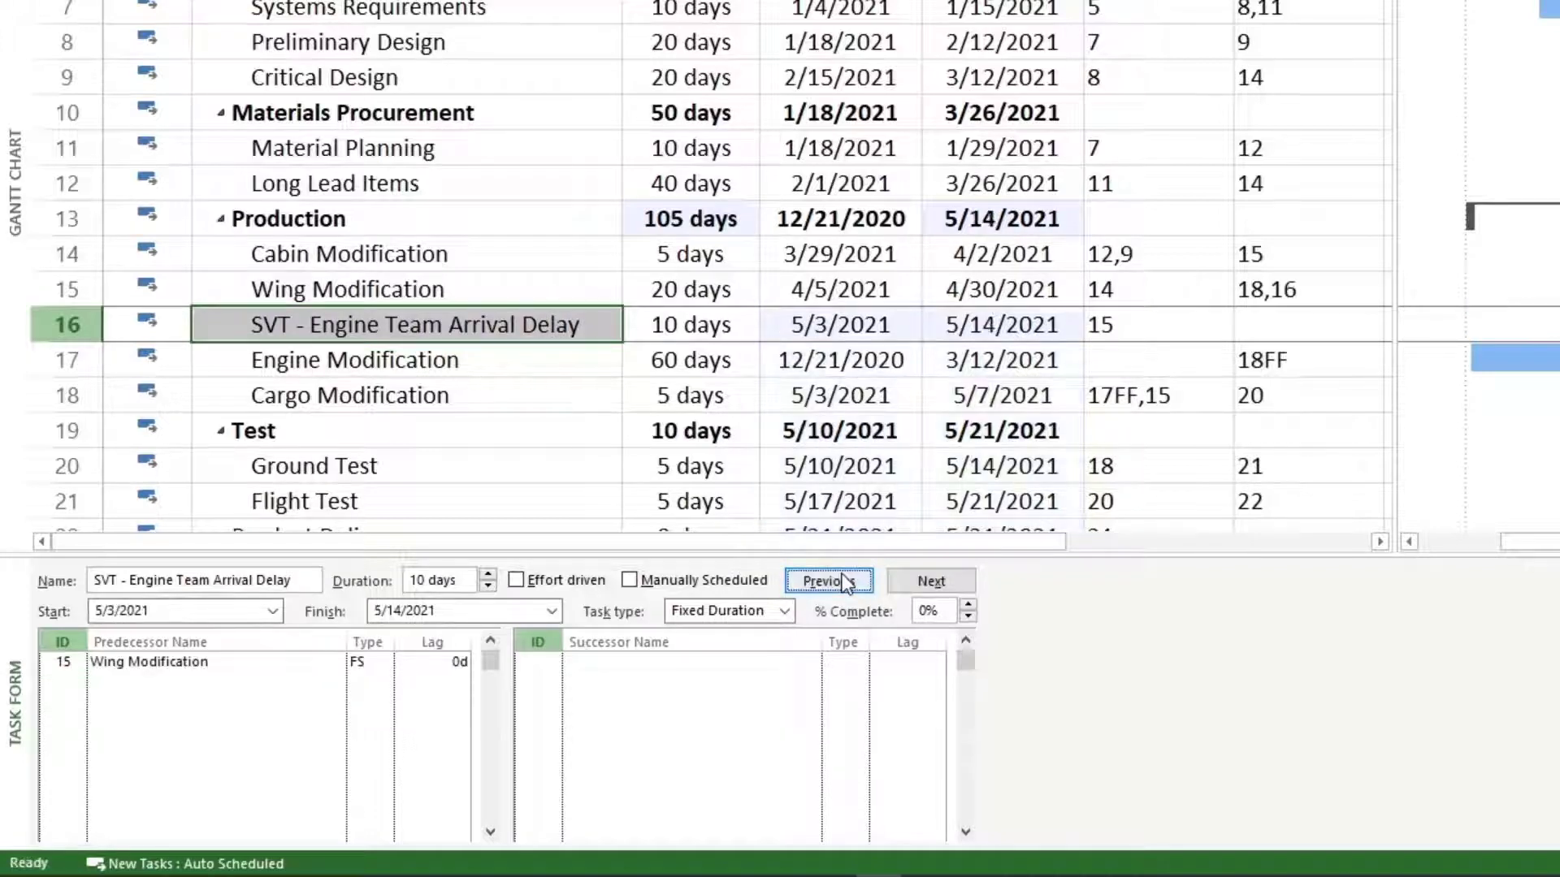
Set task 16, the SVT task, as Engine Modification's predecessor
{"action": "left_click", "coordinate": [389, 366]}
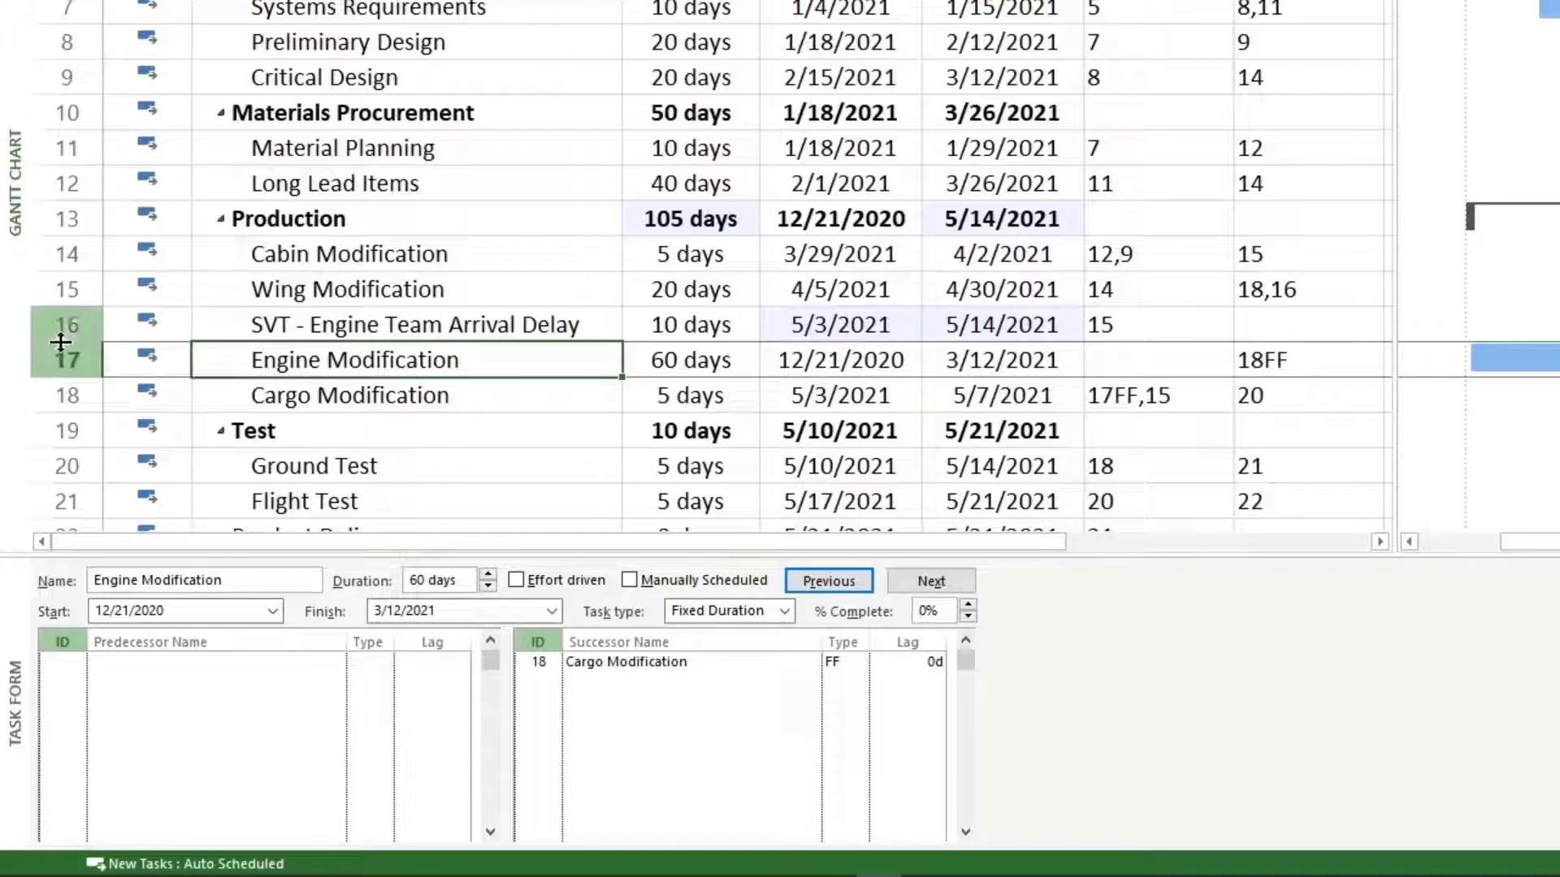
{"action": "left_click", "coordinate": [63, 664]}
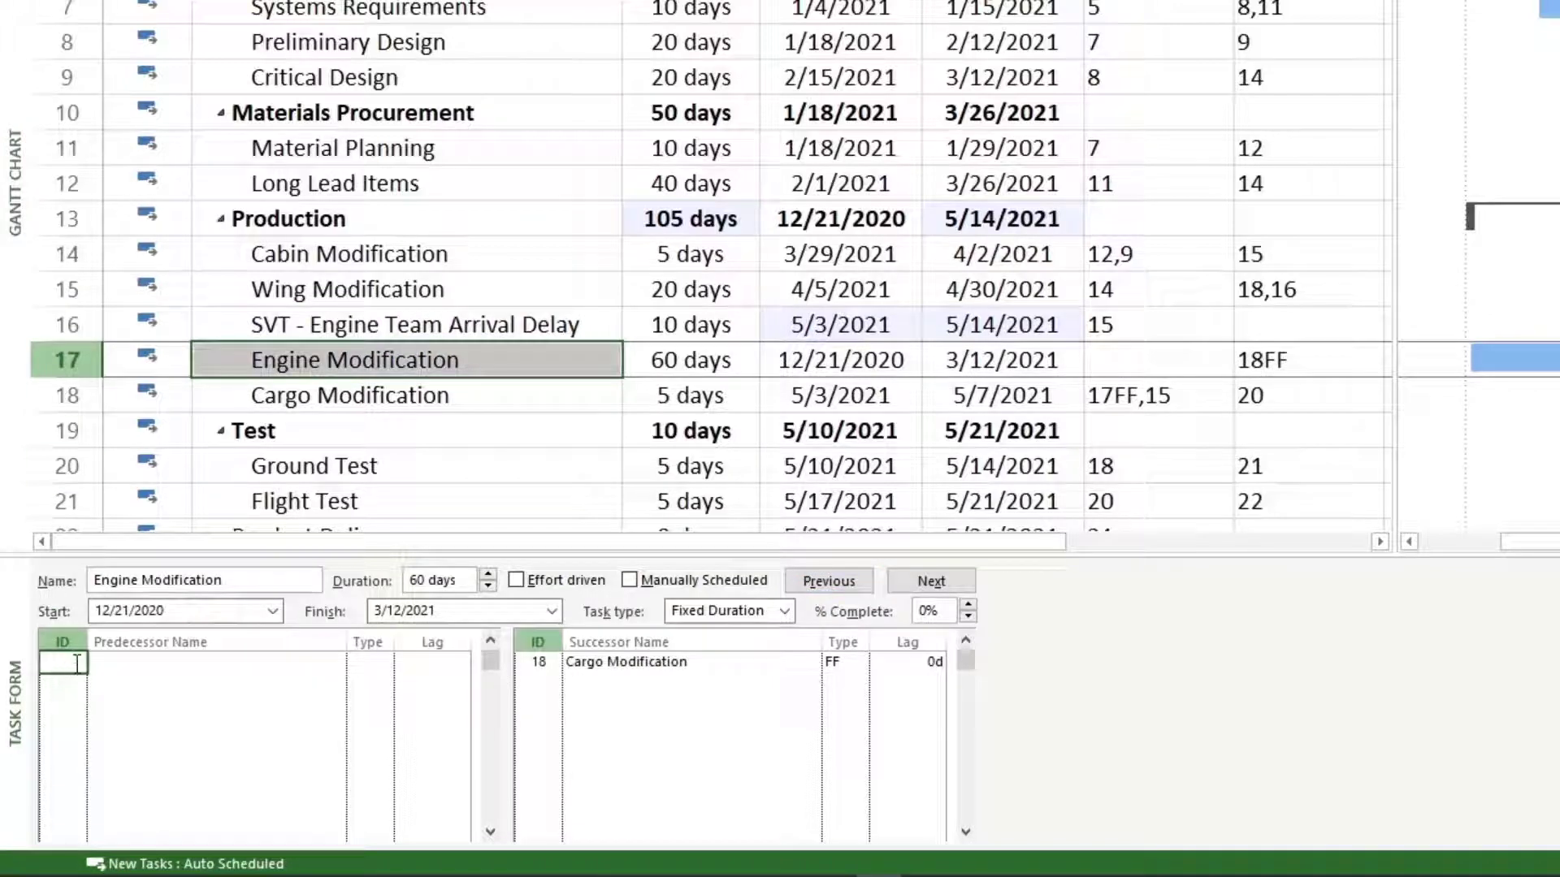
{"action": "type", "text": "16"}
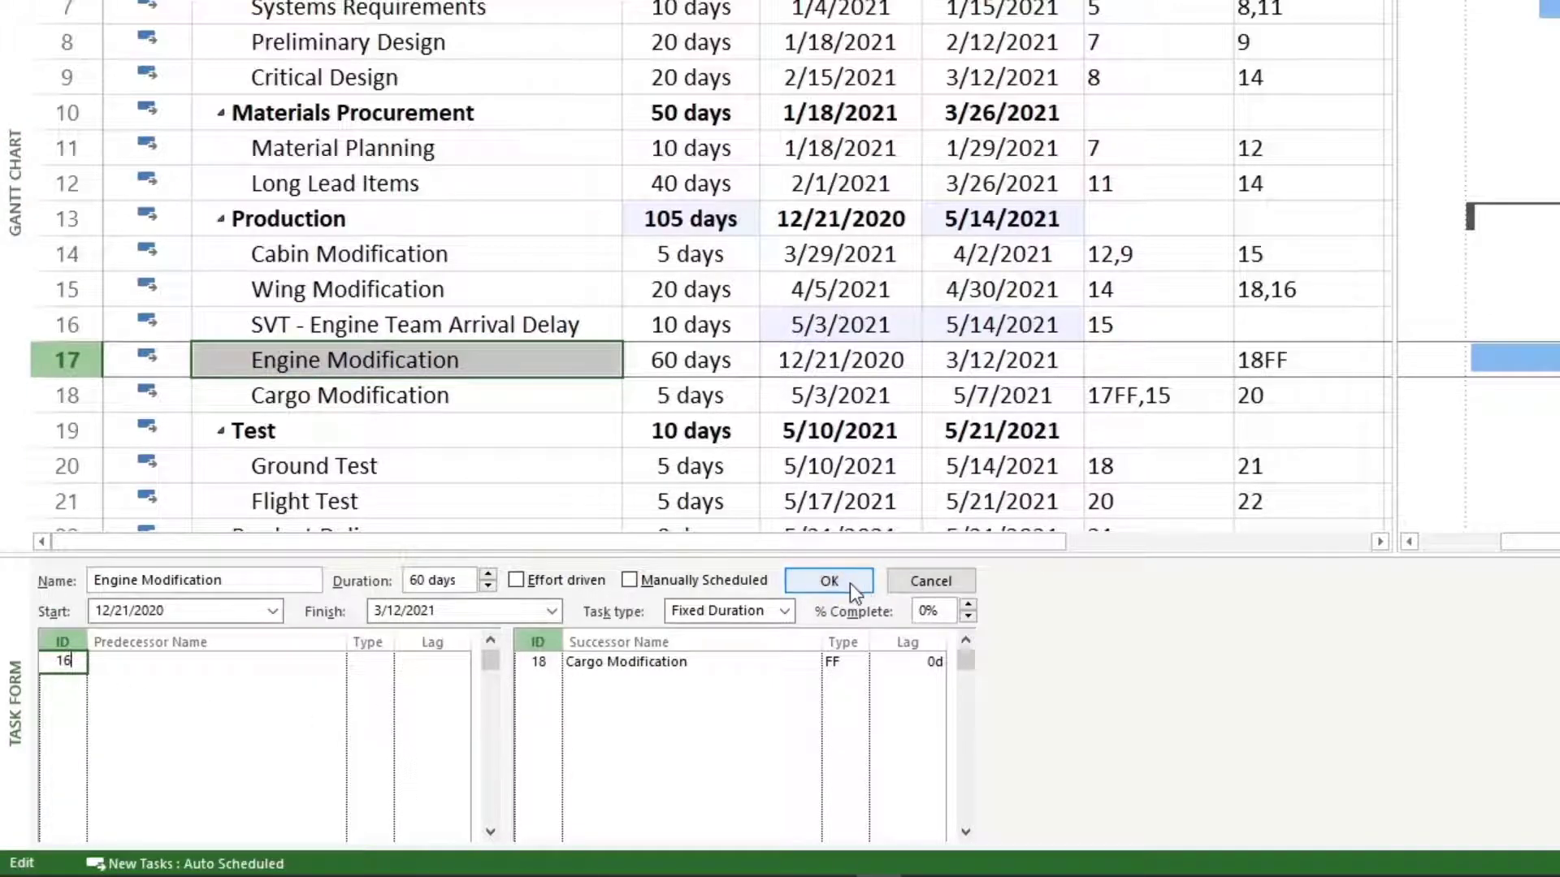
{"action": "left_click", "coordinate": [850, 582]}
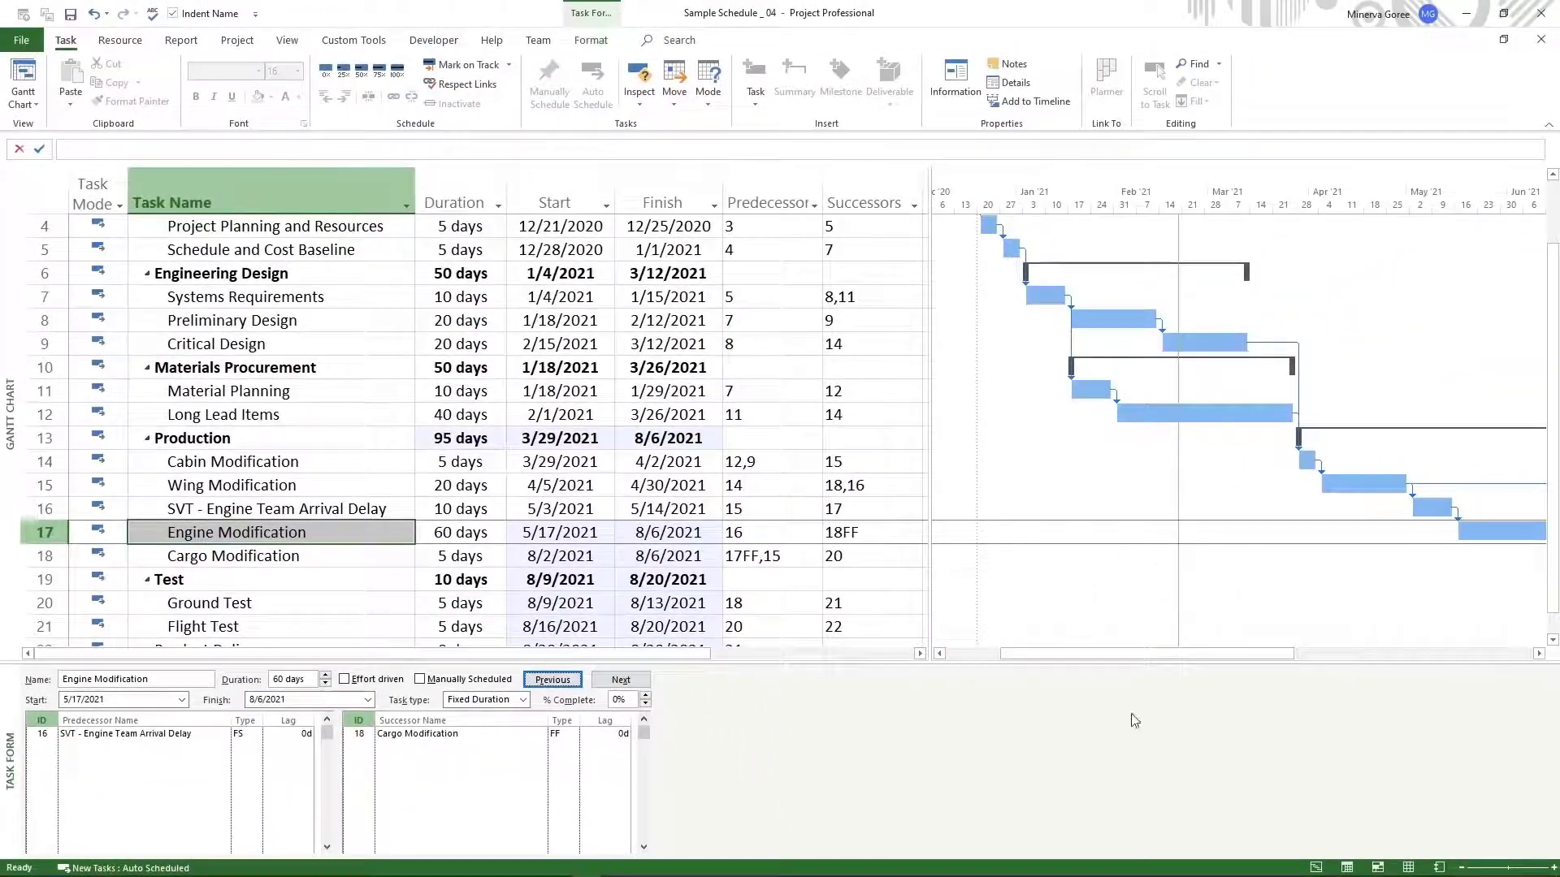
{"action": "left_click_drag", "start_coordinate": [1134, 655], "coordinate": [1273, 667]}
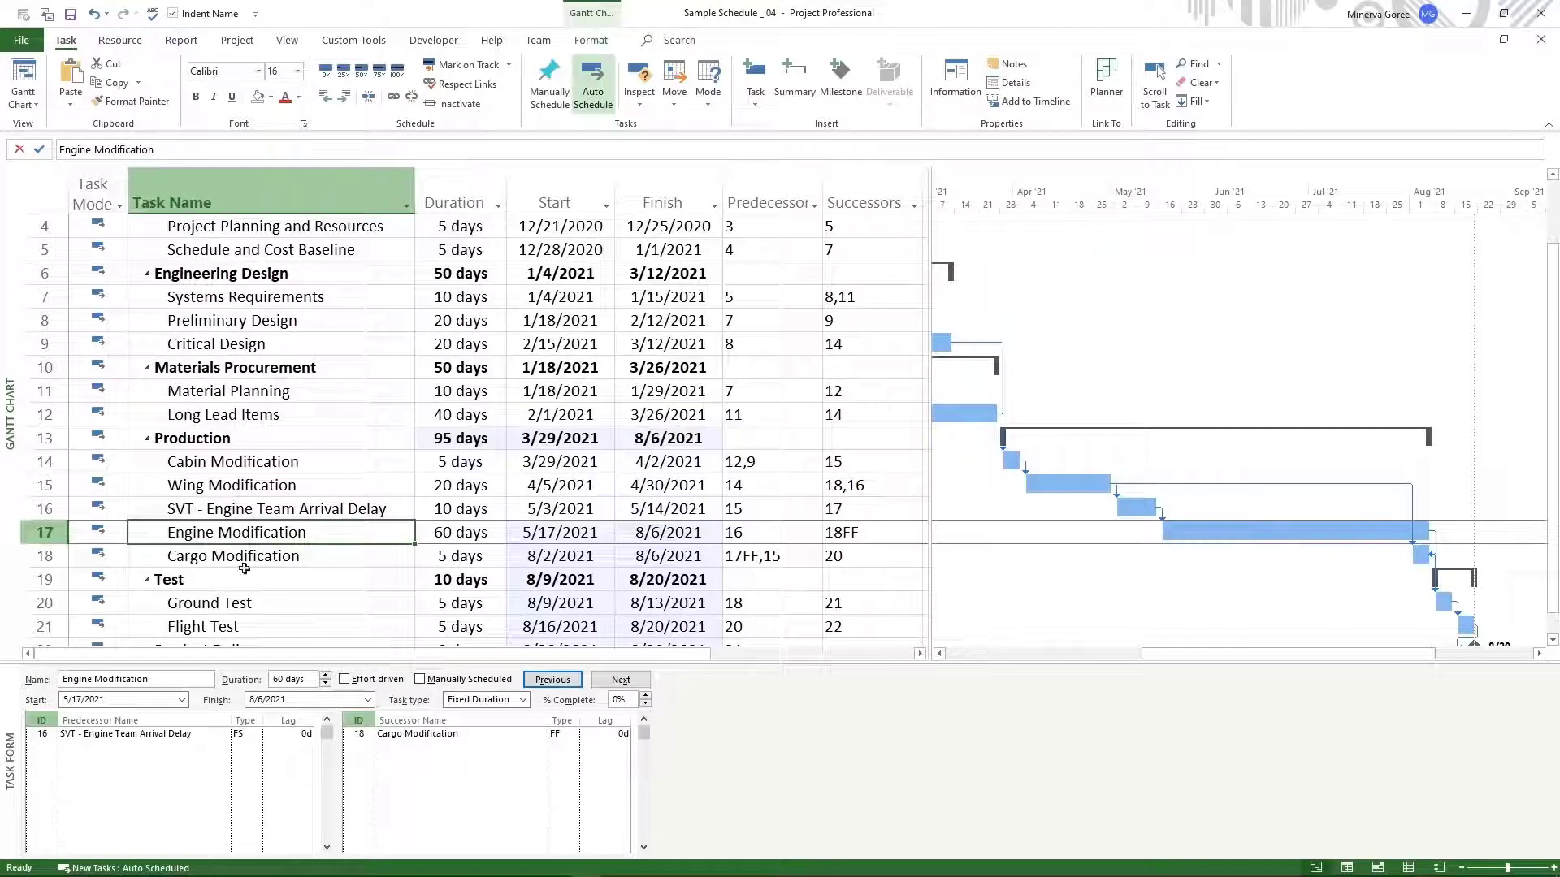
{"action": "left_click", "coordinate": [216, 512]}
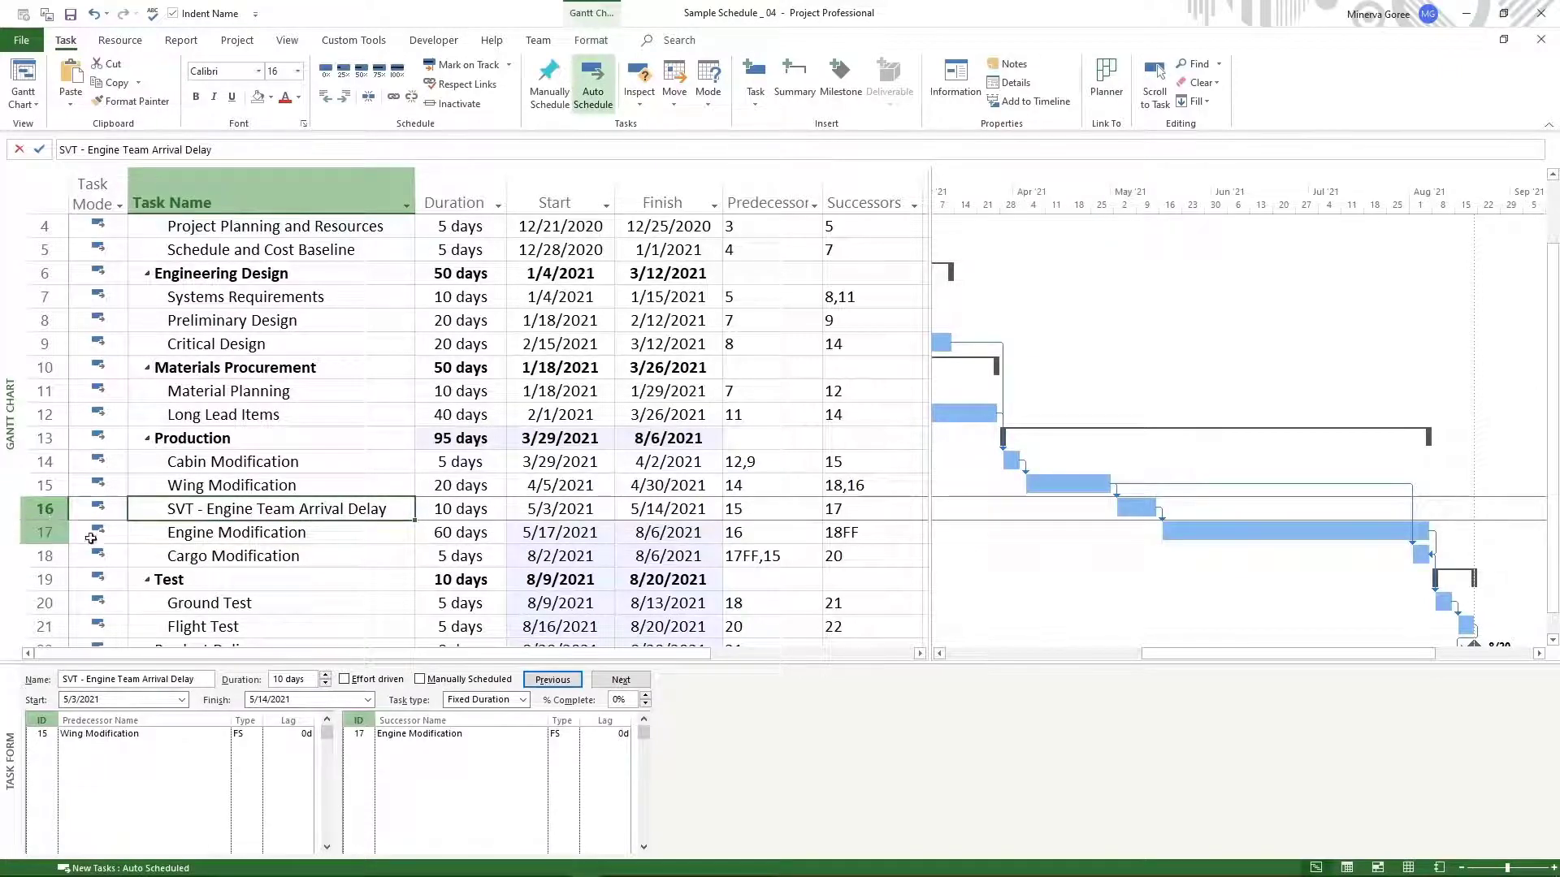
{"action": "left_click", "coordinate": [209, 490]}
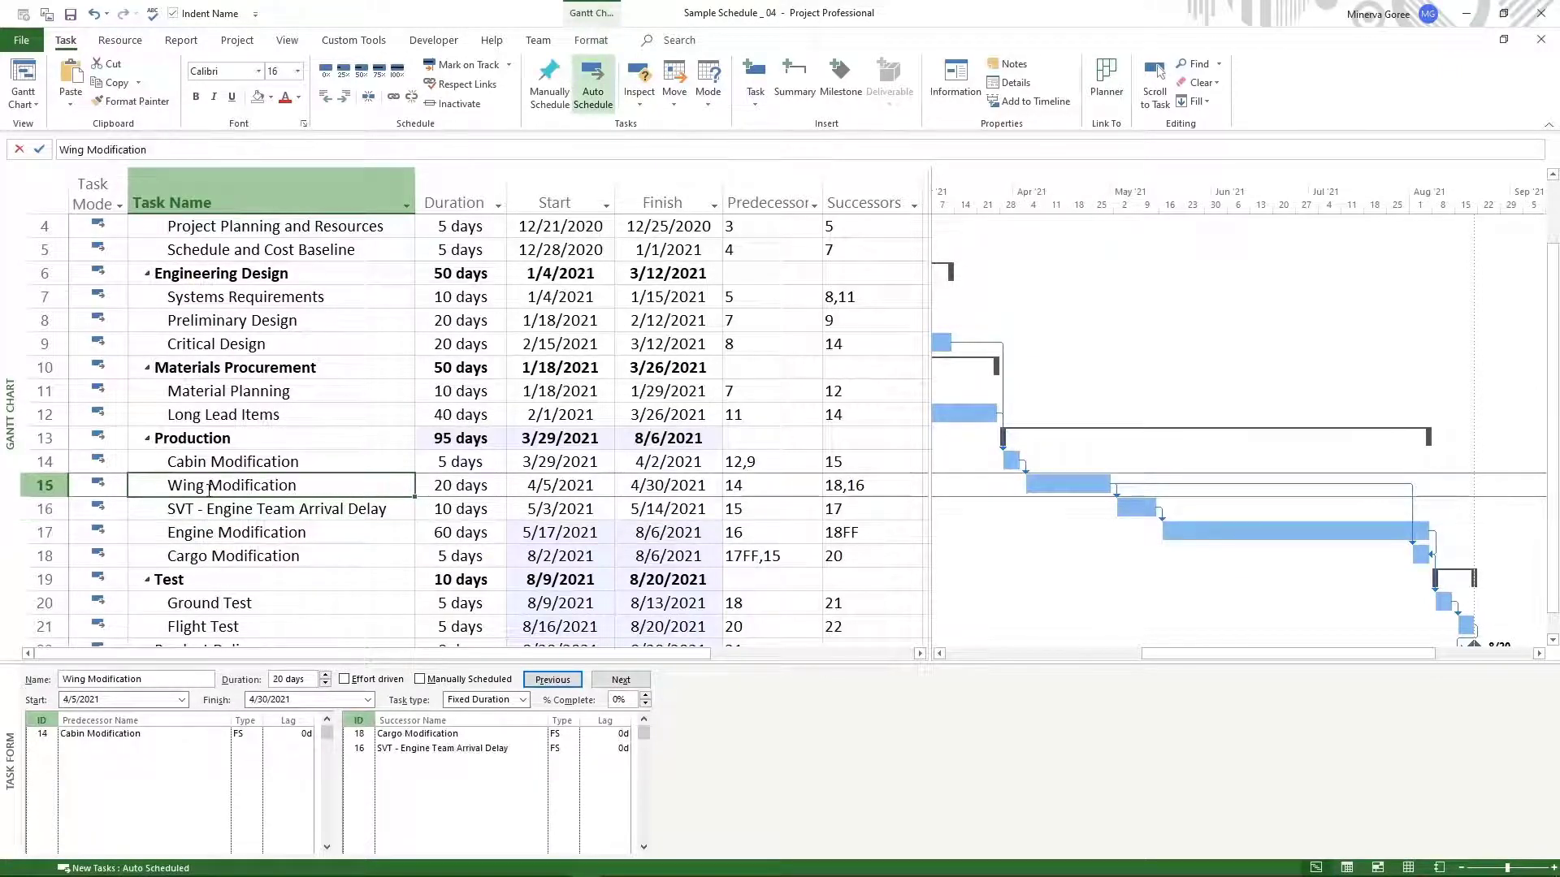
{"action": "left_click", "coordinate": [672, 487]}
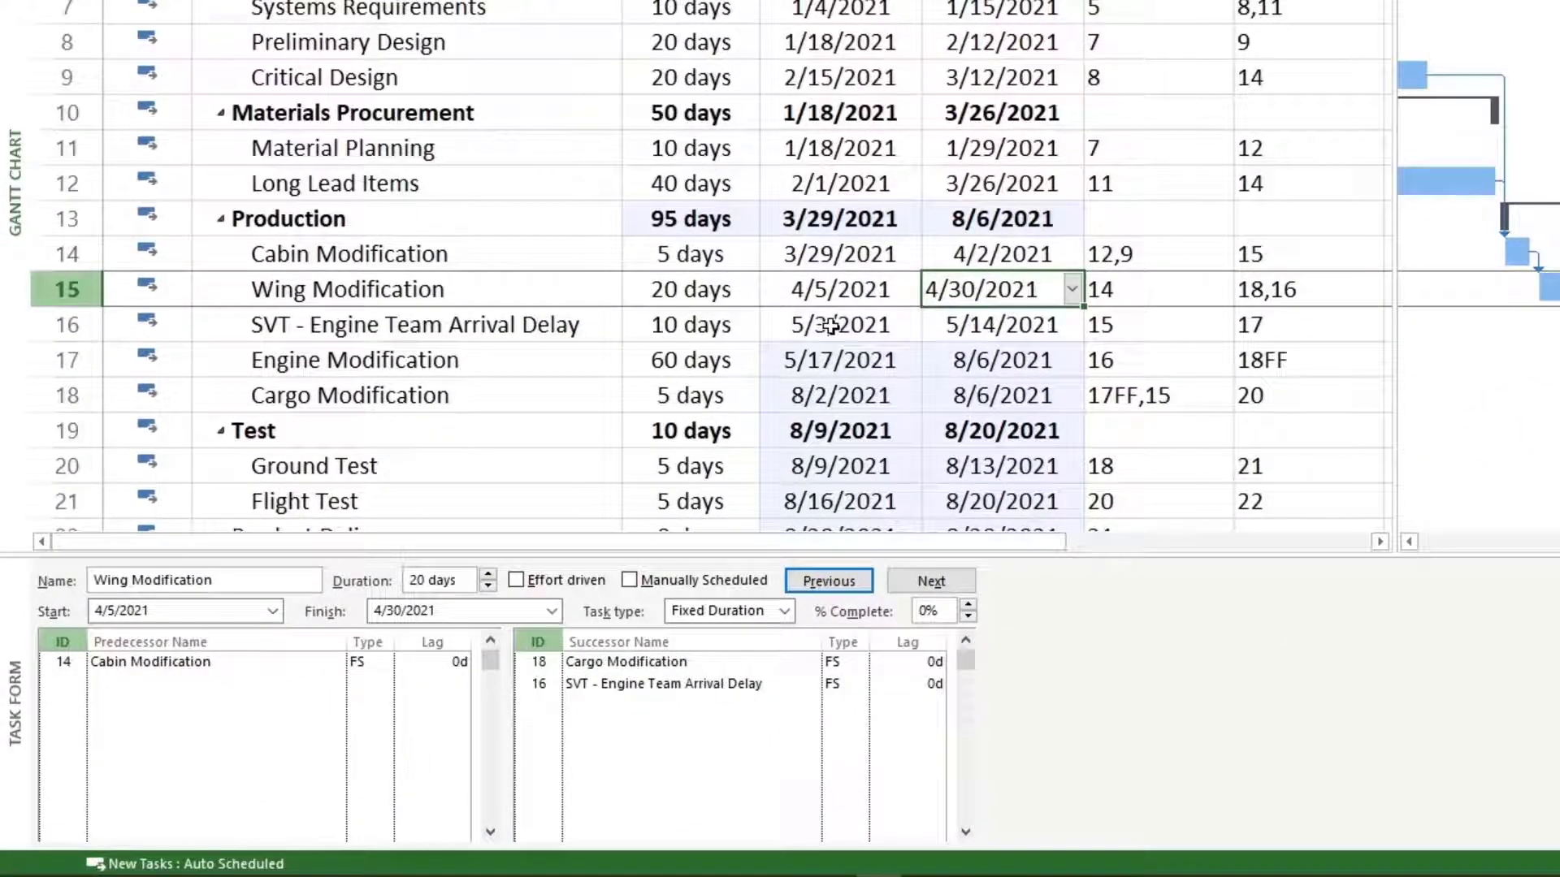
{"action": "left_click", "coordinate": [831, 325]}
{"action": "left_click", "coordinate": [910, 318]}
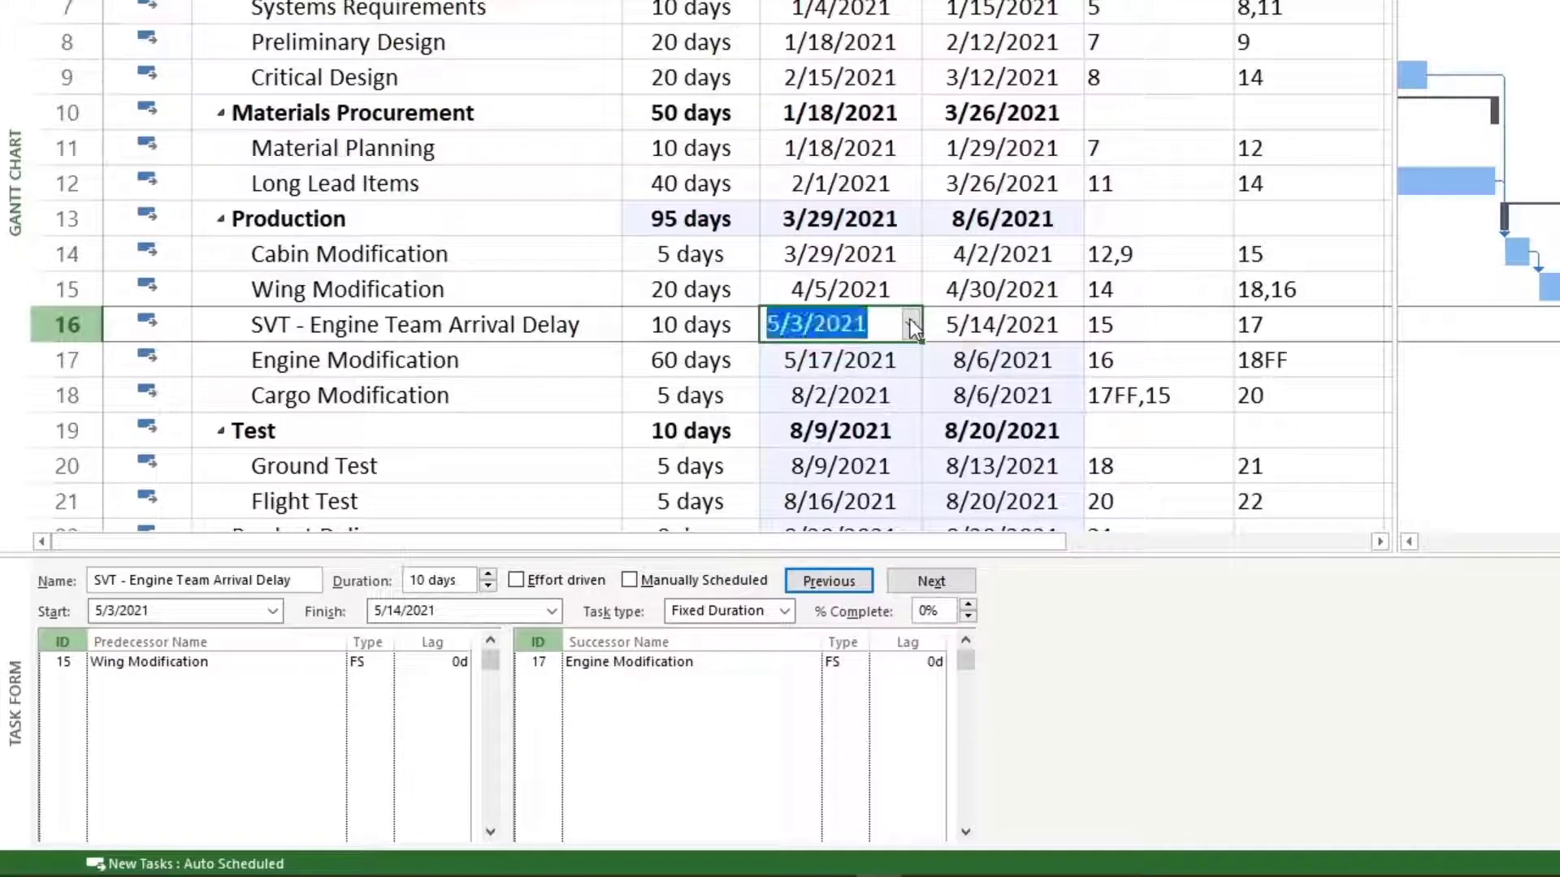
{"action": "left_click", "coordinate": [970, 290]}
{"action": "left_click", "coordinate": [980, 289]}
{"action": "left_click", "coordinate": [863, 327]}
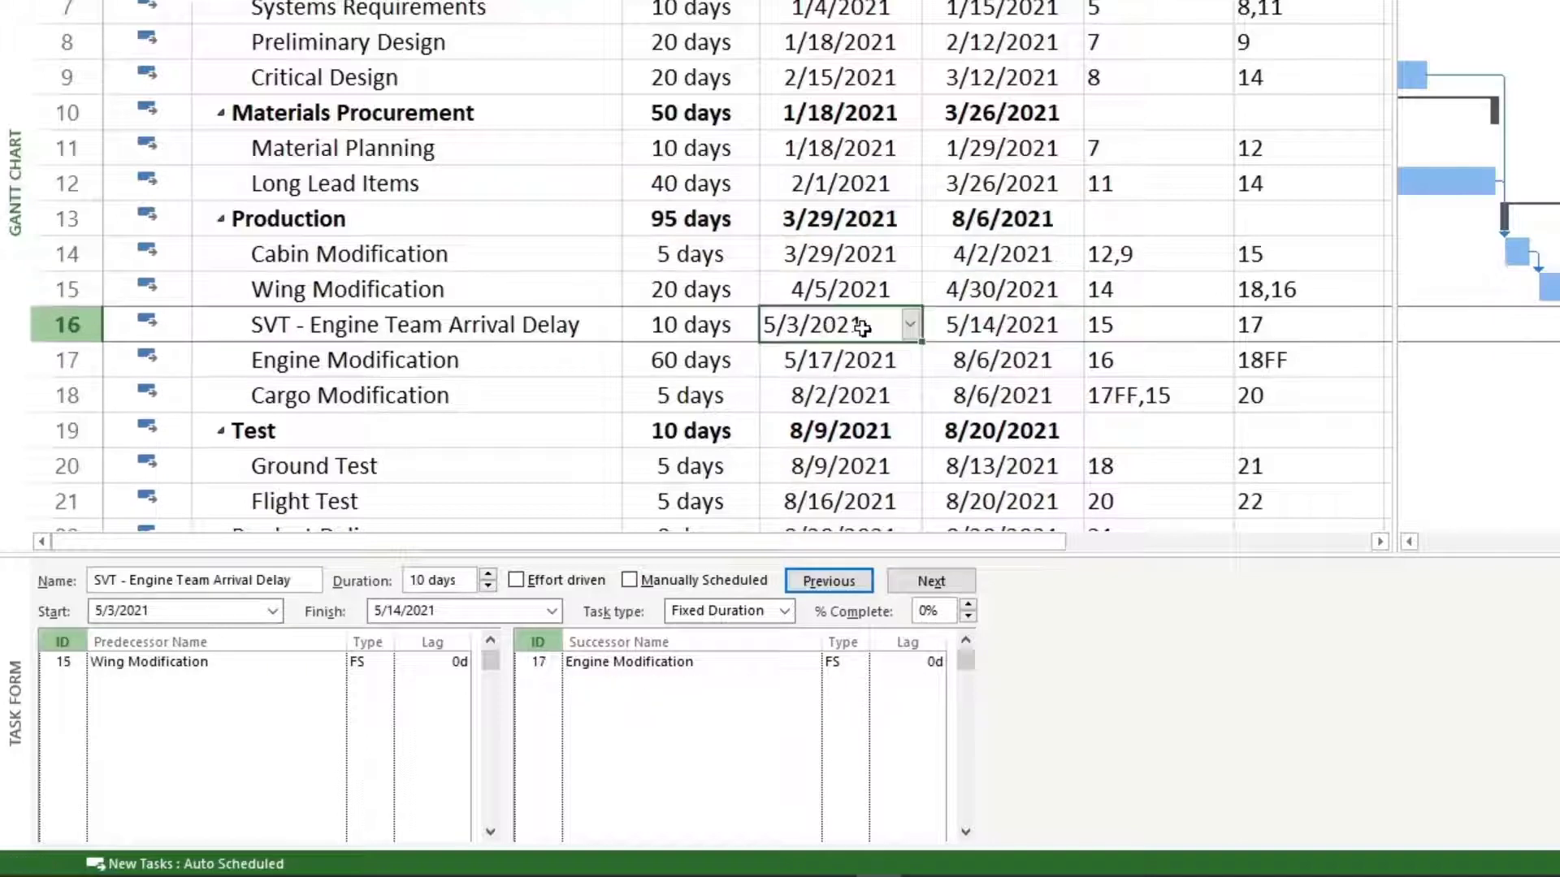
{"action": "left_click", "coordinate": [1013, 325]}
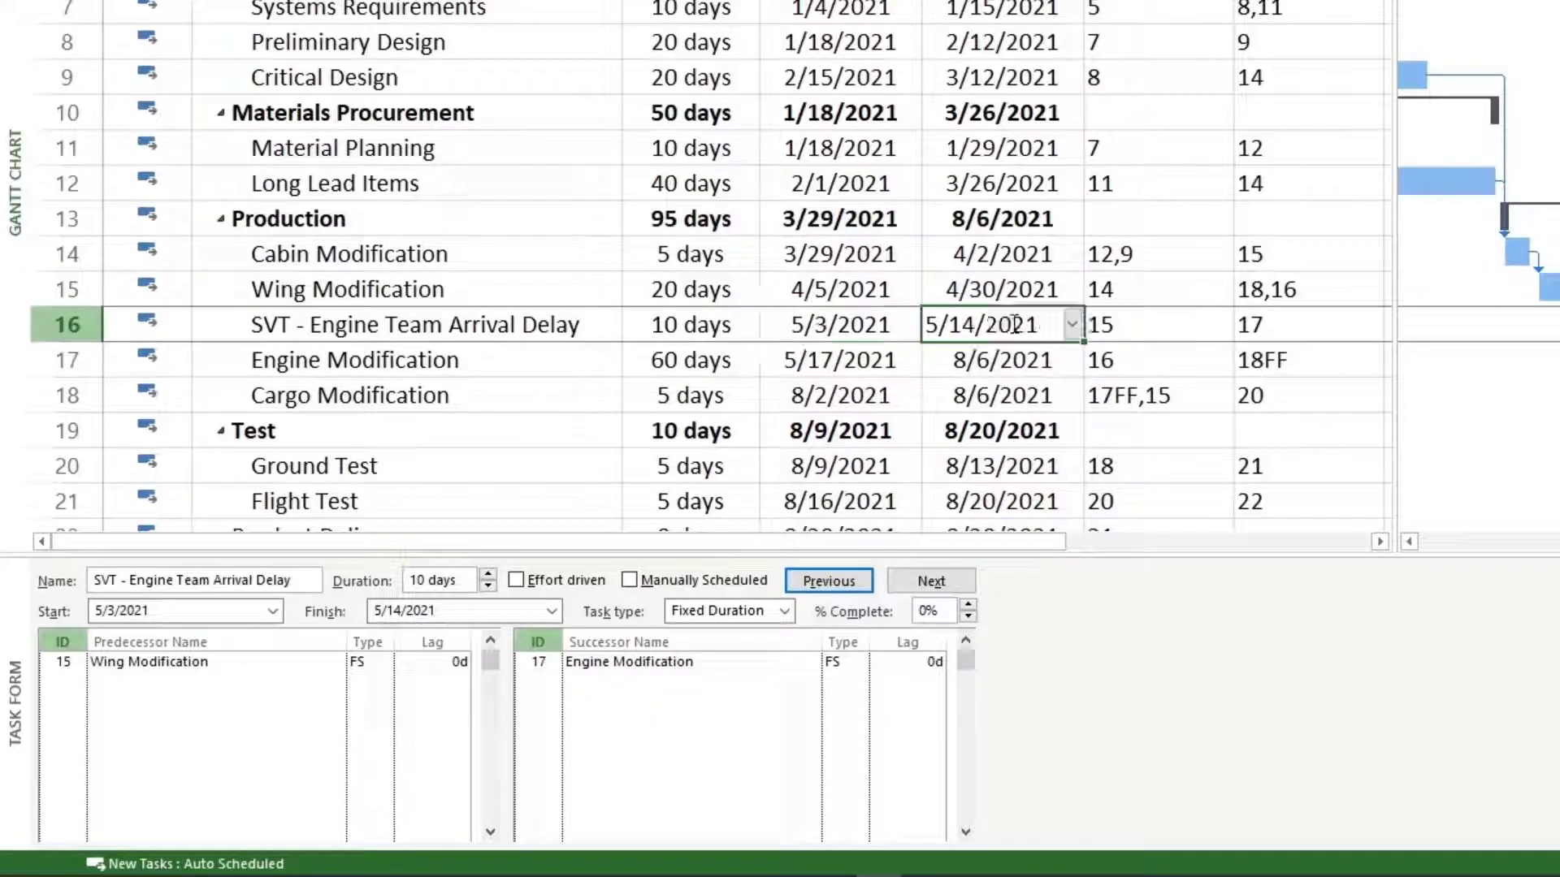
{"action": "left_click", "coordinate": [370, 332]}
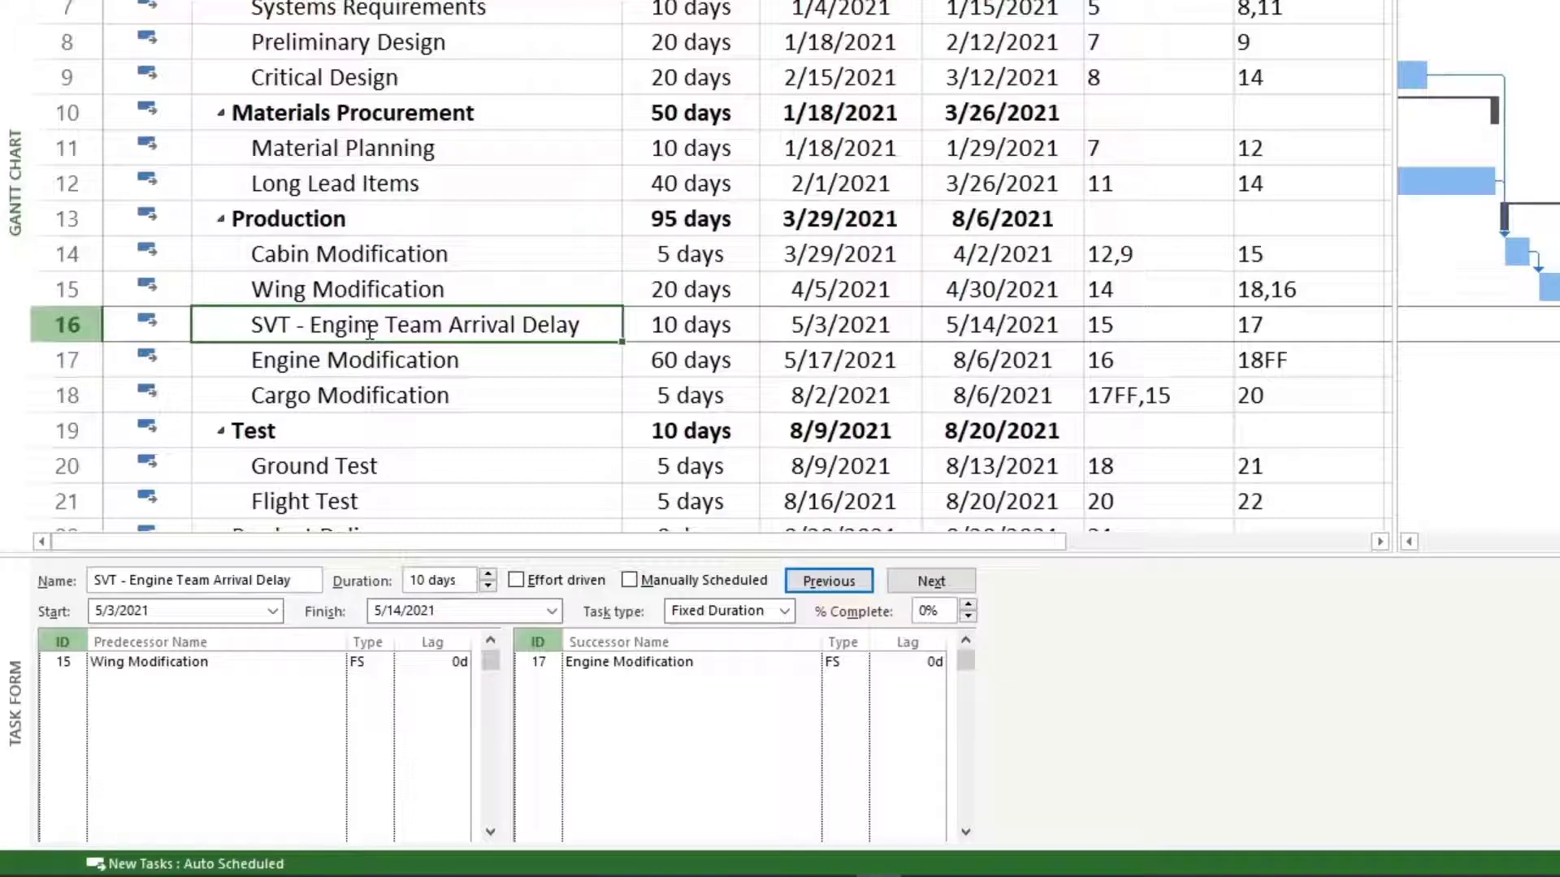
{"action": "left_click", "coordinate": [842, 362]}
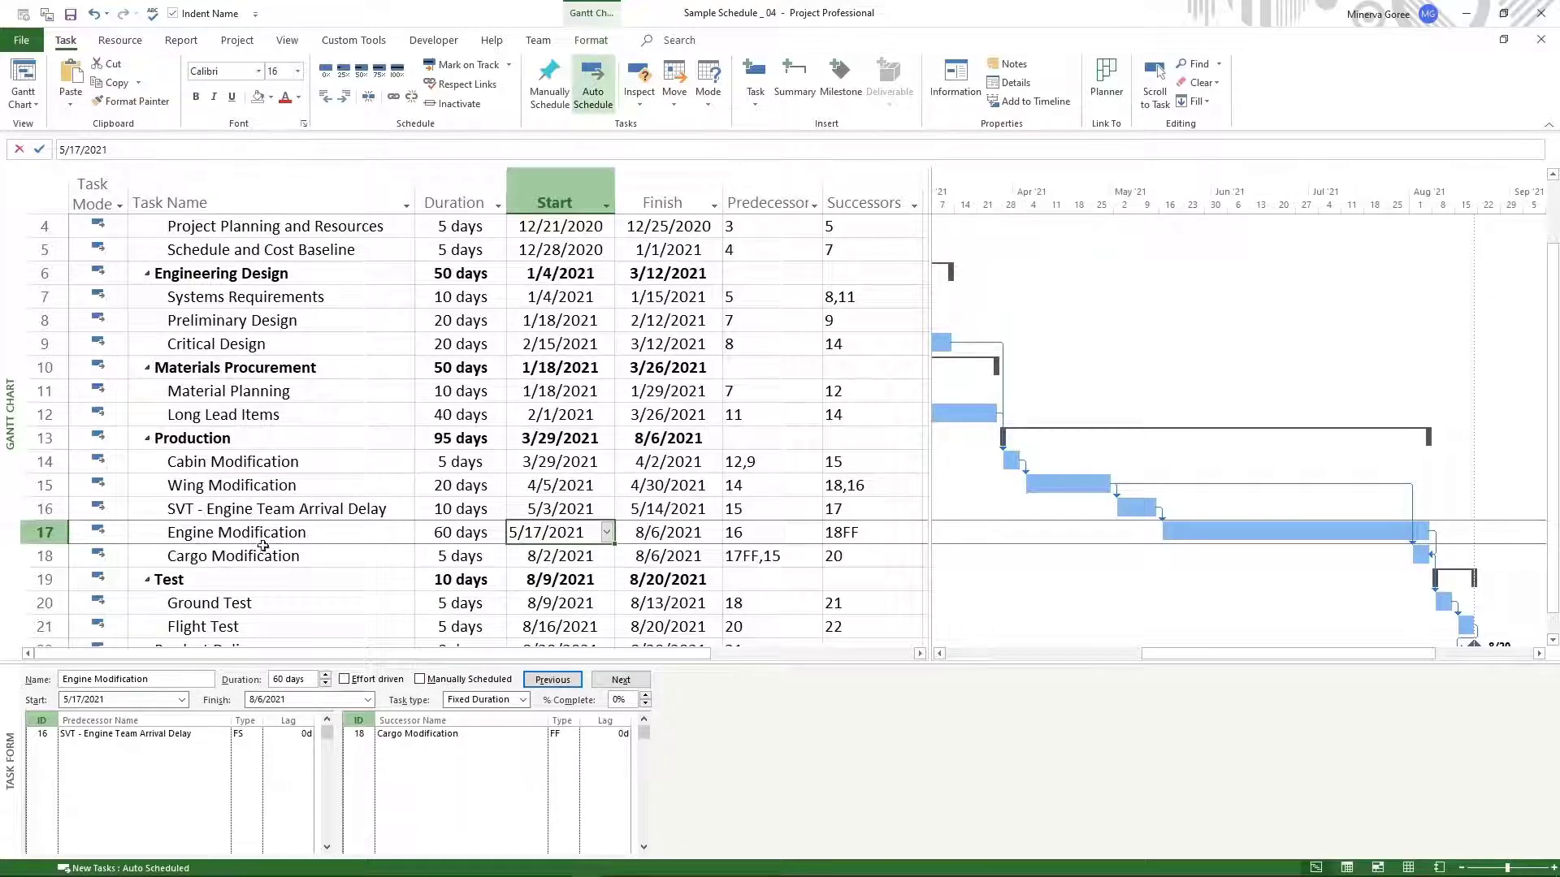
{"action": "left_click", "coordinate": [234, 511]}
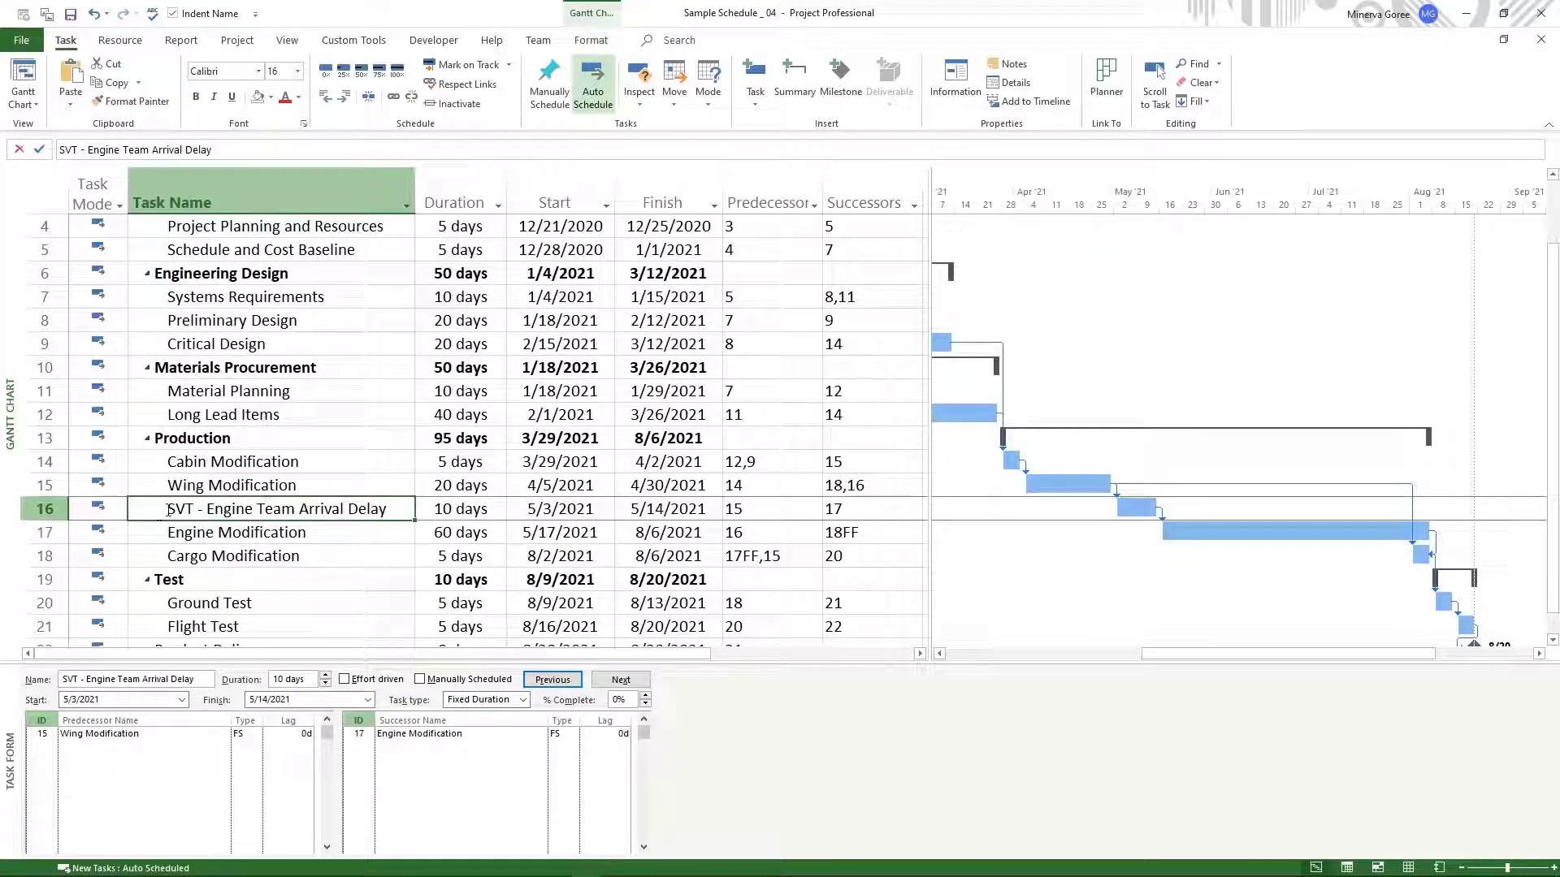